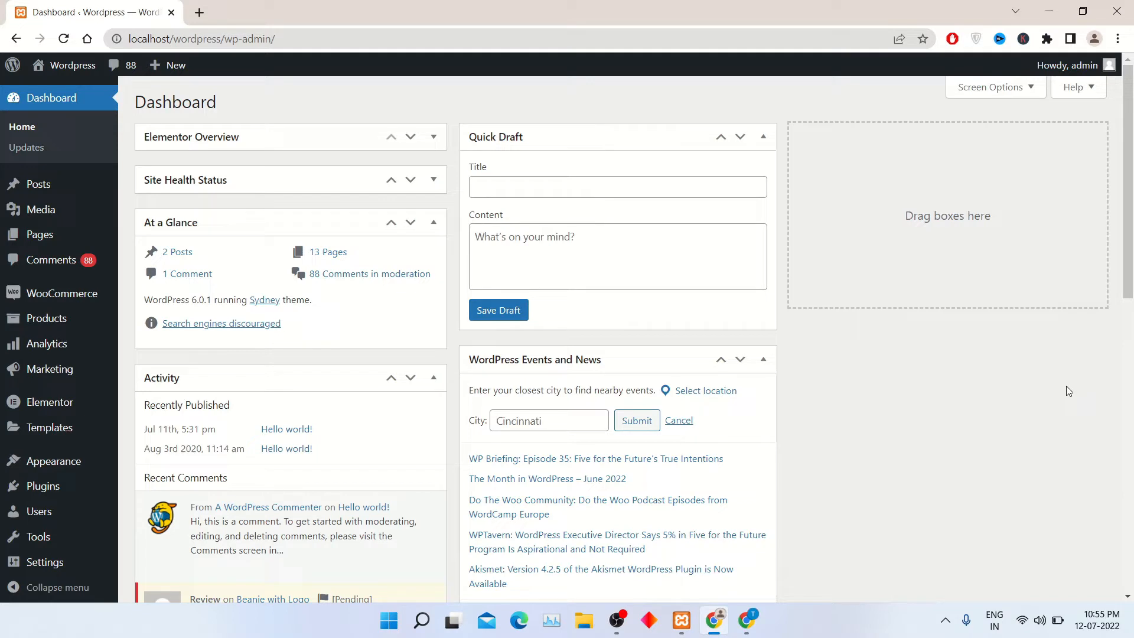
Add a new product attribute named Color with the default custom ordering.
{"action": "scroll", "coordinate": [59, 318], "scroll_direction": "down", "scroll_amount": 1}
{"action": "mouse_move", "coordinate": [47, 313]}
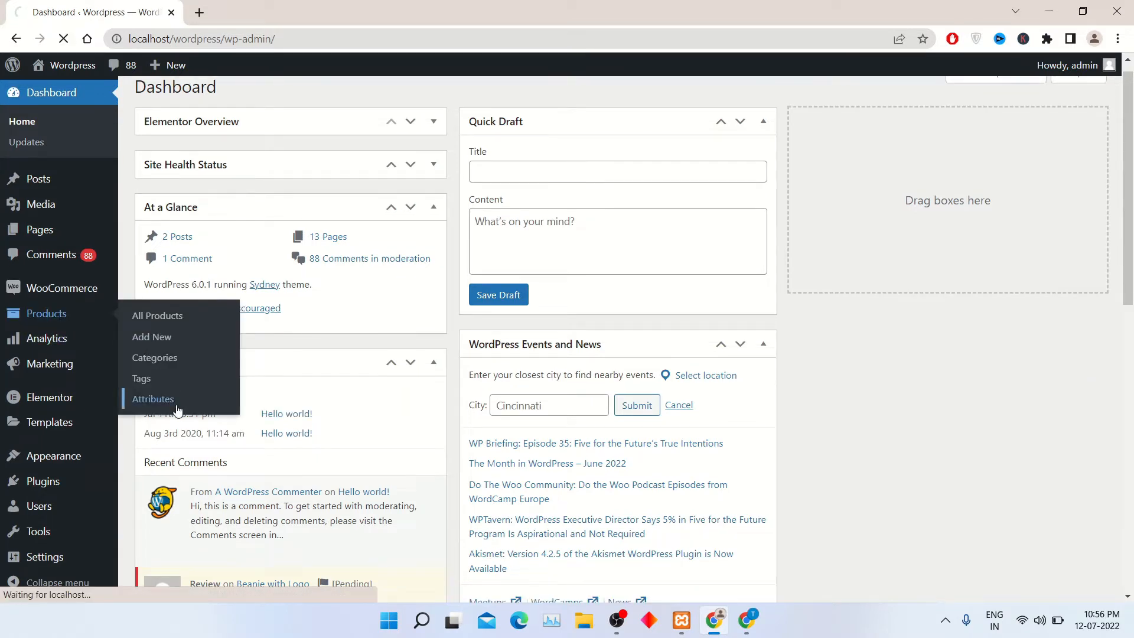
{"action": "left_click", "coordinate": [152, 397]}
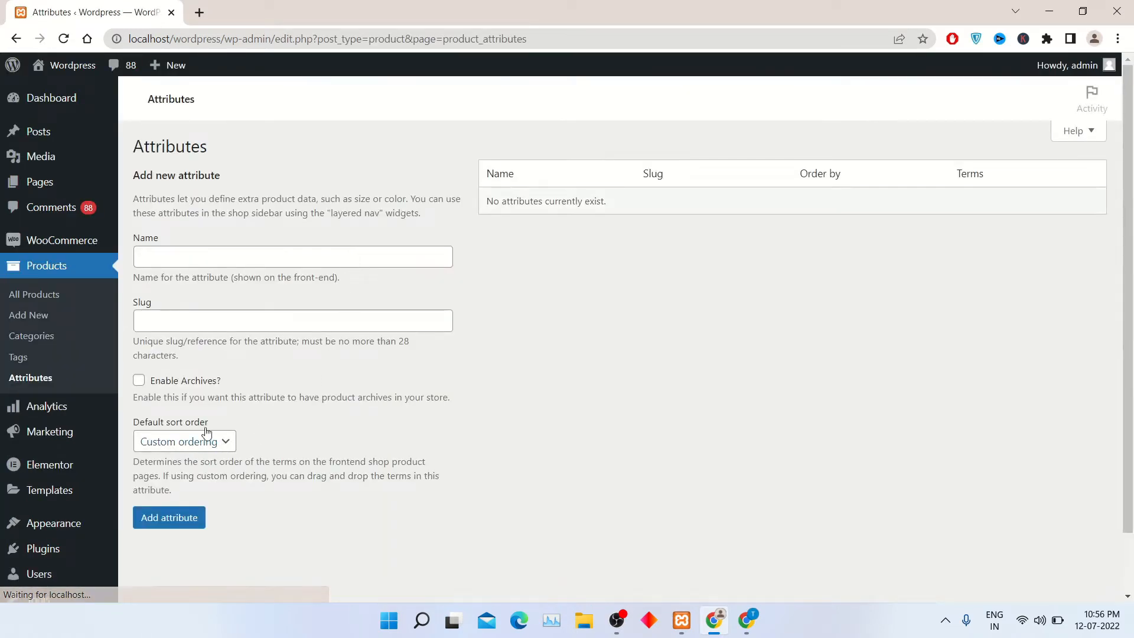
{"action": "left_click", "coordinate": [196, 254]}
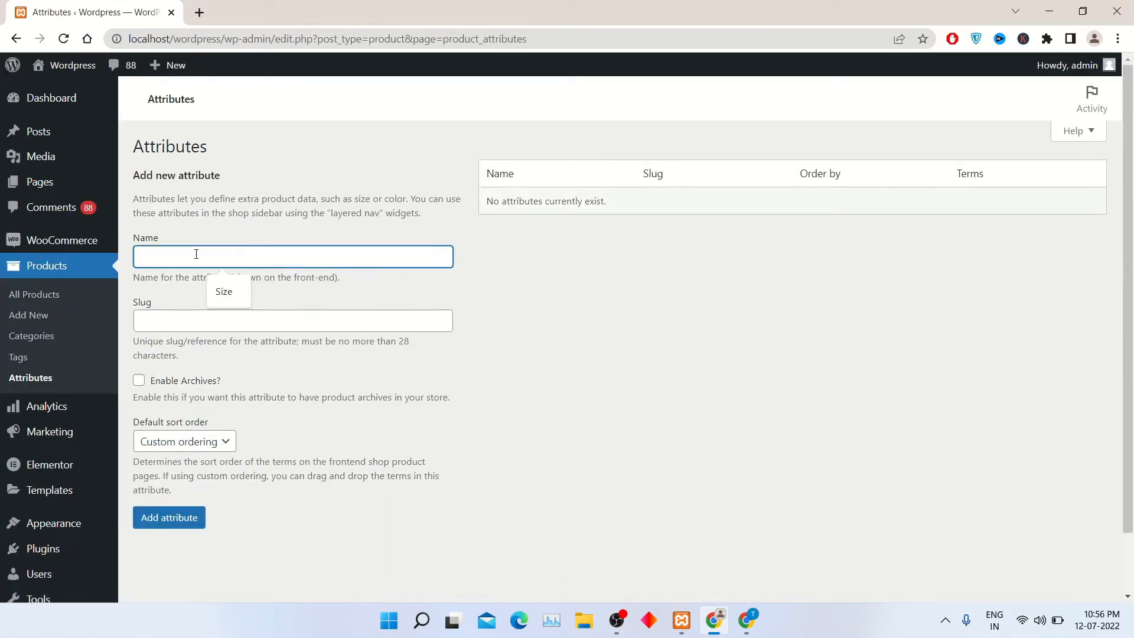
{"action": "type", "text": "Color"}
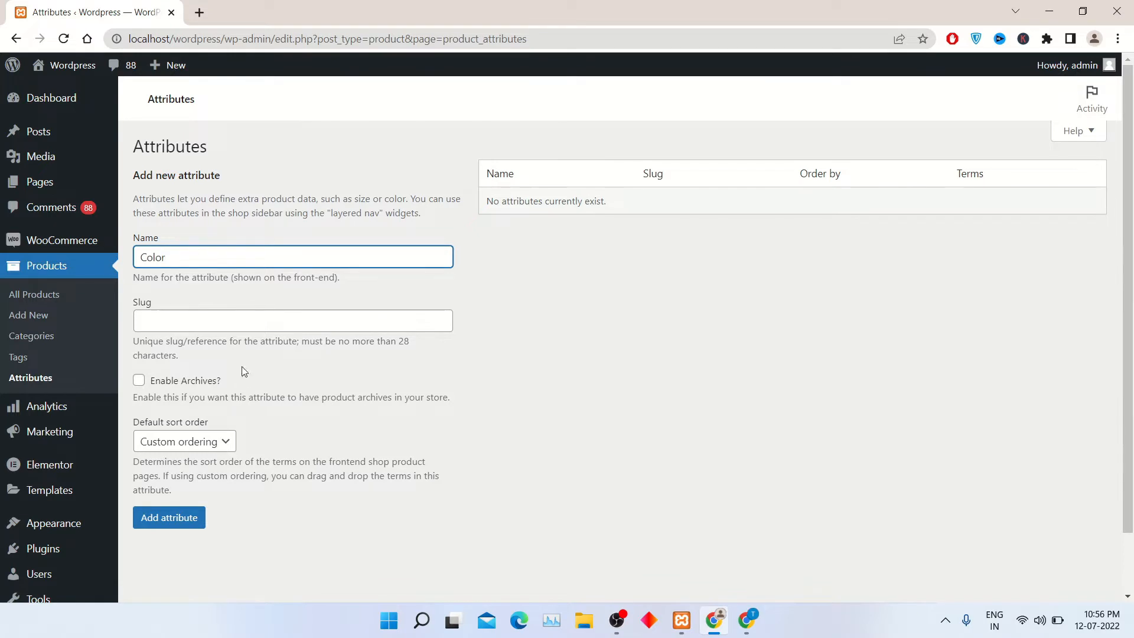
{"action": "left_click", "coordinate": [196, 518]}
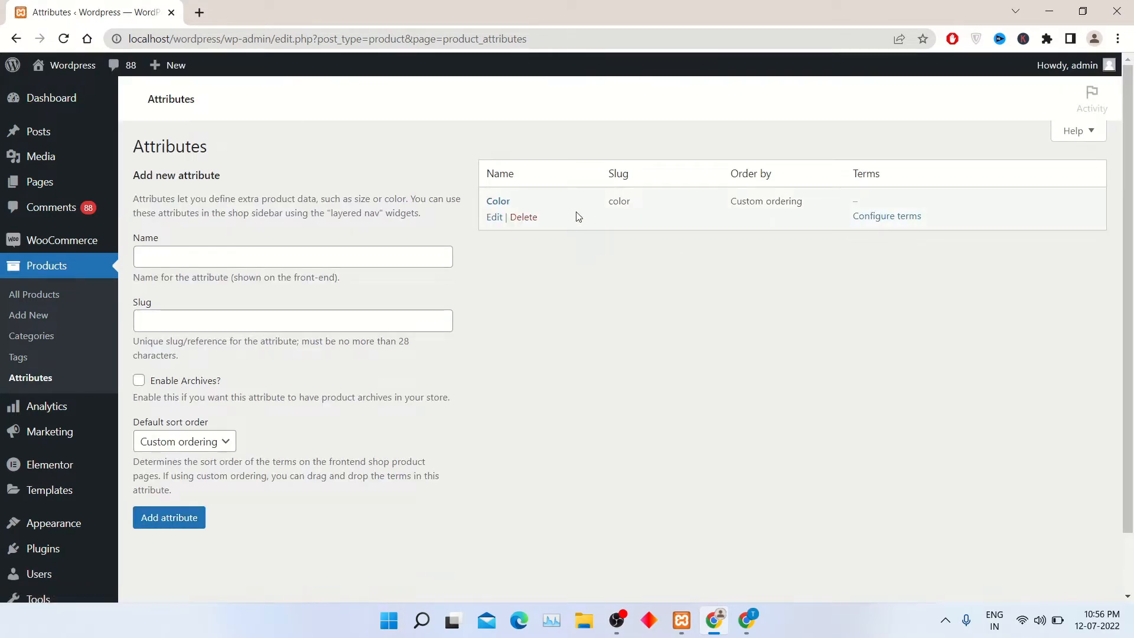
Add the terms Blue, Gray and Green to the Color attribute.
{"action": "left_click", "coordinate": [899, 219]}
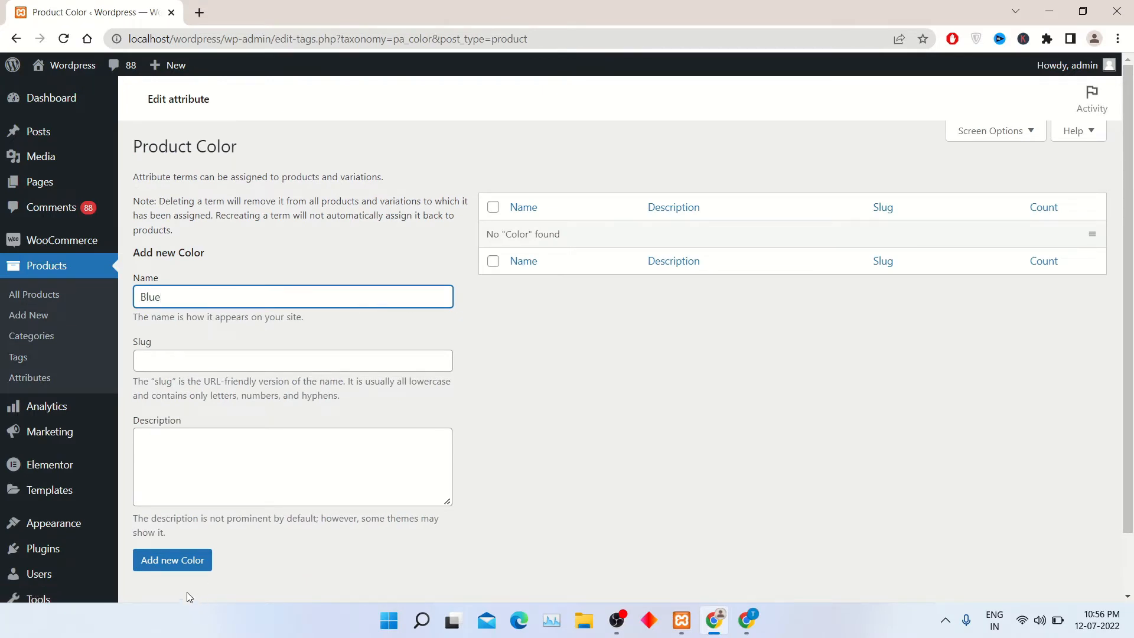
{"action": "left_click", "coordinate": [173, 563]}
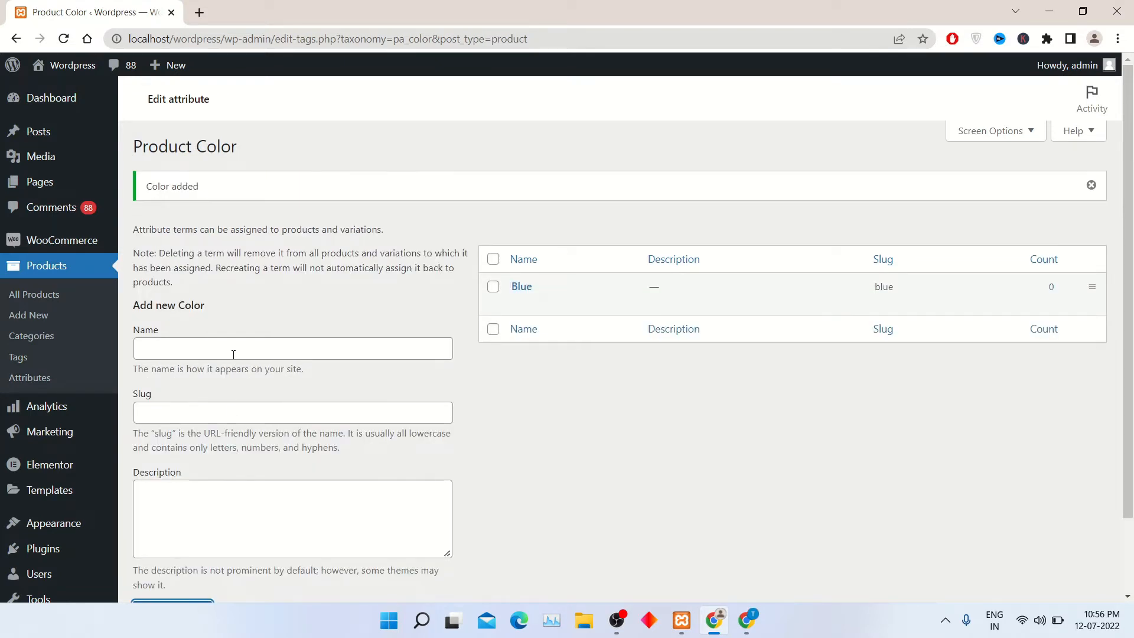
{"action": "left_click", "coordinate": [234, 354]}
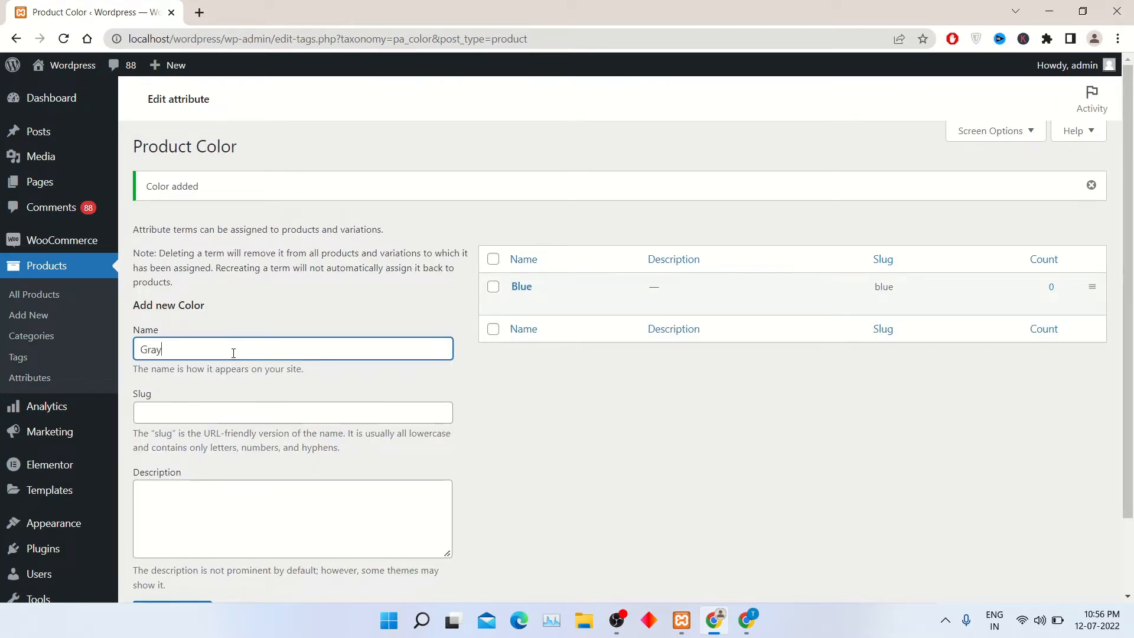
{"action": "type", "text": "Gray"}
{"action": "scroll", "coordinate": [218, 413], "scroll_direction": "down", "scroll_amount": 1}
{"action": "left_click", "coordinate": [168, 554]}
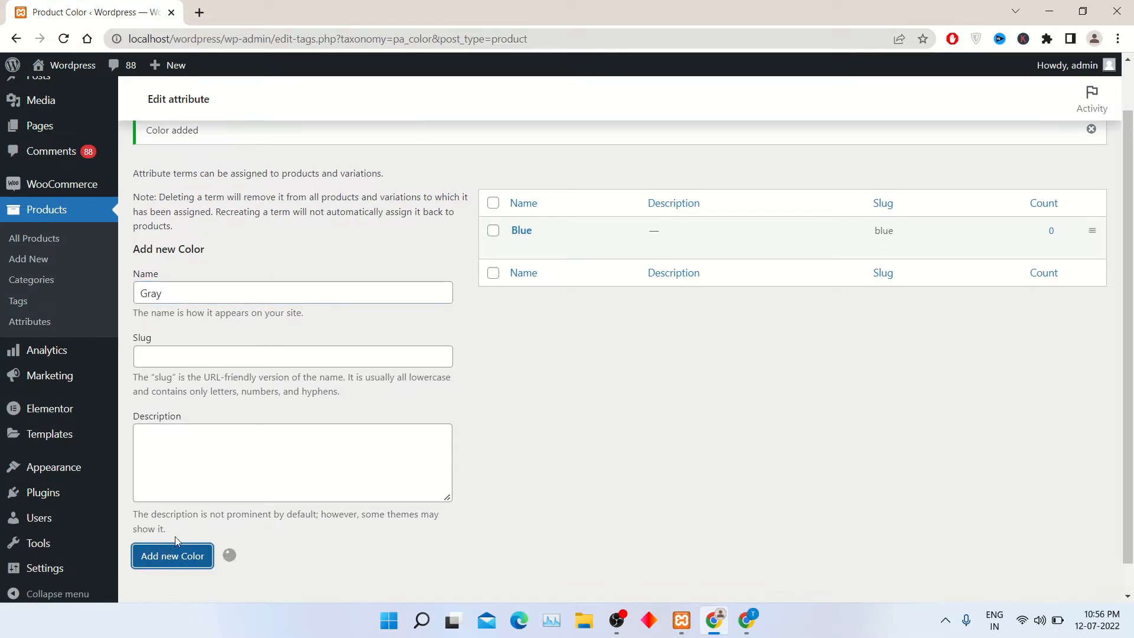
{"action": "left_click", "coordinate": [236, 288]}
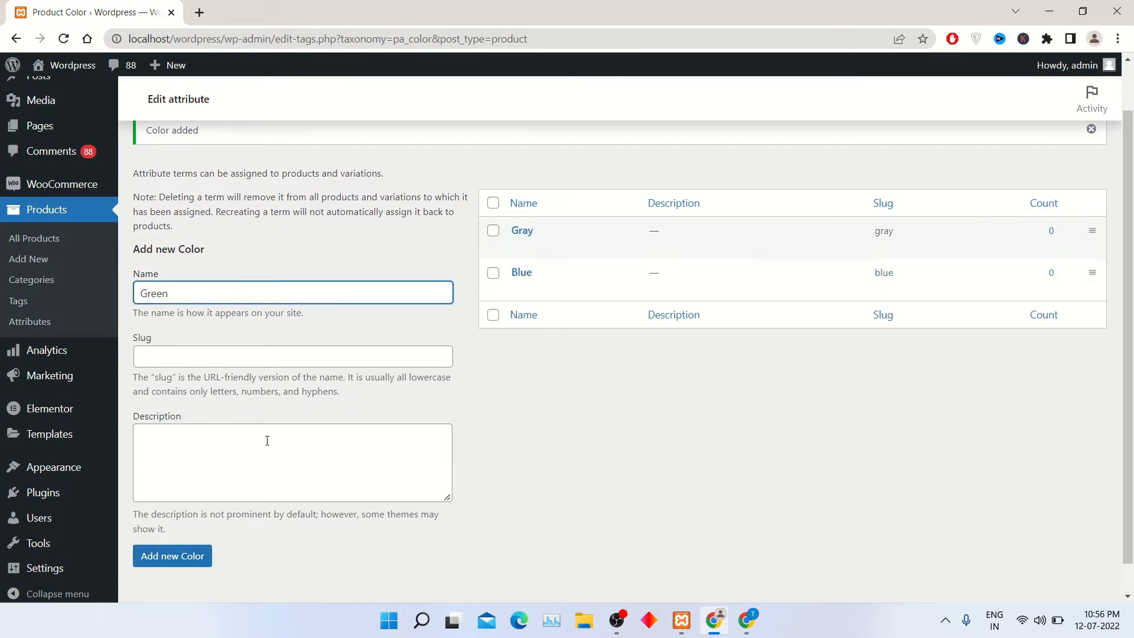
{"action": "left_click", "coordinate": [170, 554]}
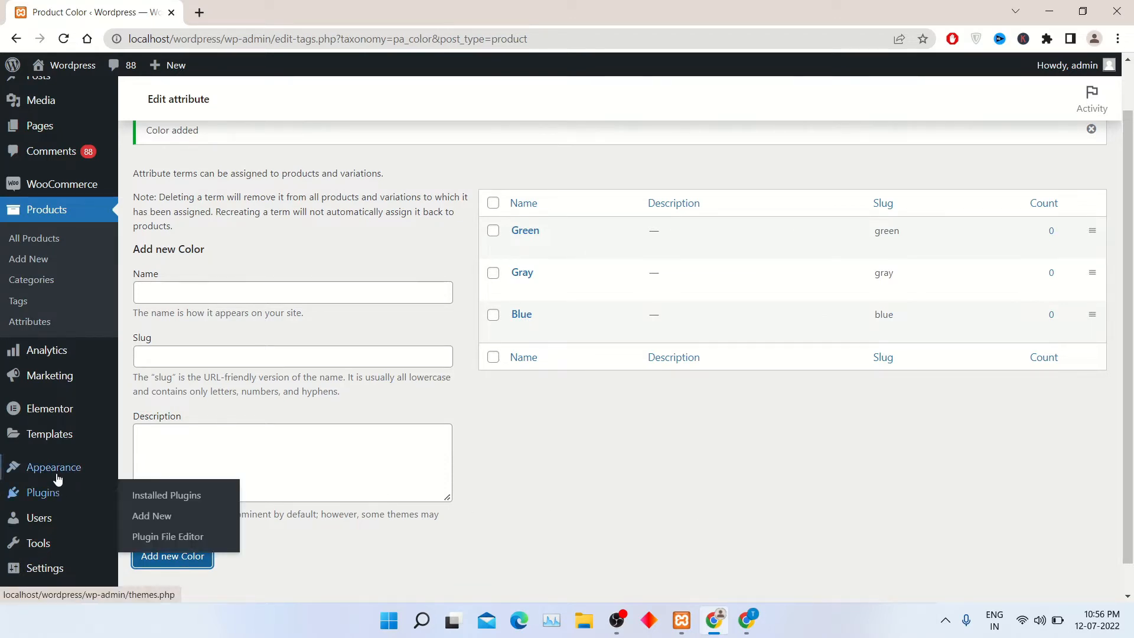
Search the installable plugins for "variation swatches".
{"action": "mouse_move", "coordinate": [58, 479]}
{"action": "scroll", "coordinate": [57, 477], "scroll_direction": "down", "scroll_amount": 1}
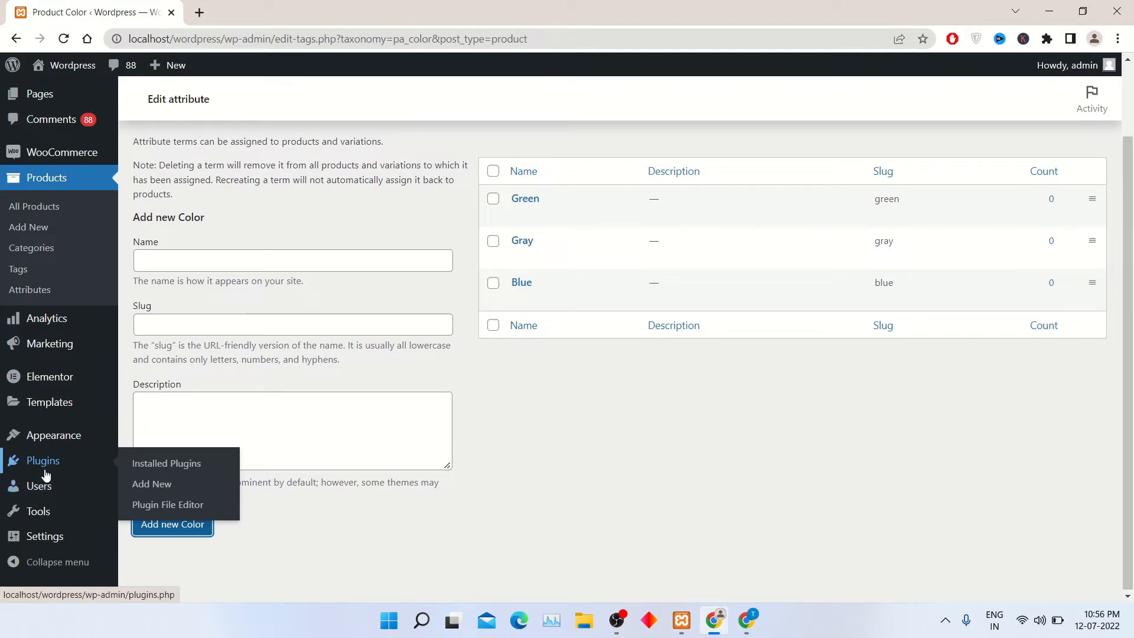
{"action": "left_click", "coordinate": [166, 489]}
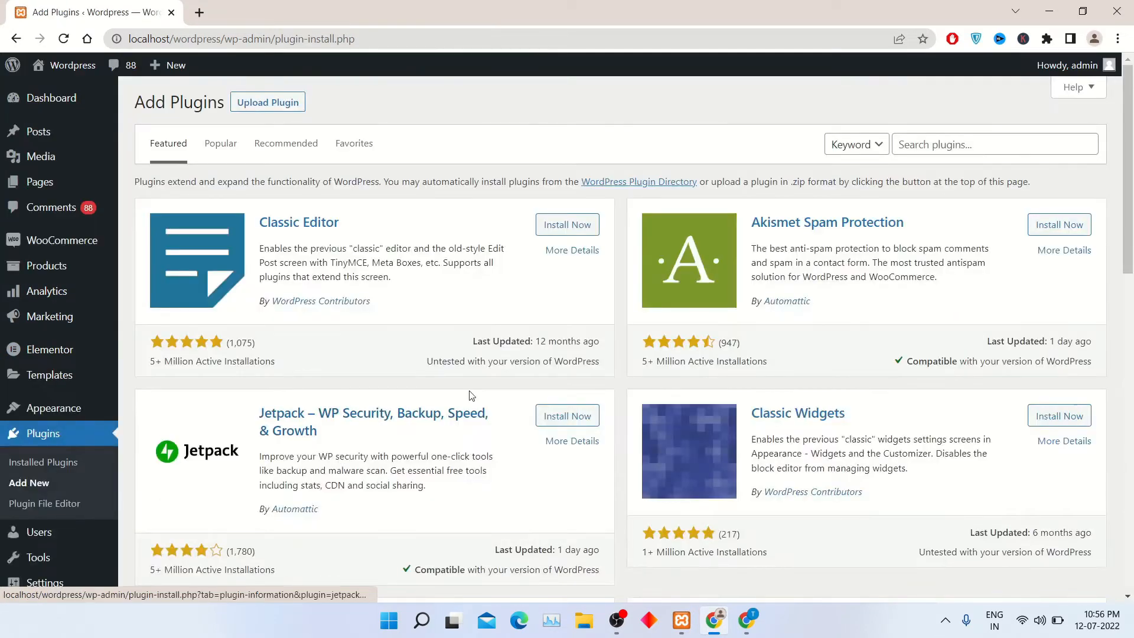
{"action": "left_click", "coordinate": [960, 138]}
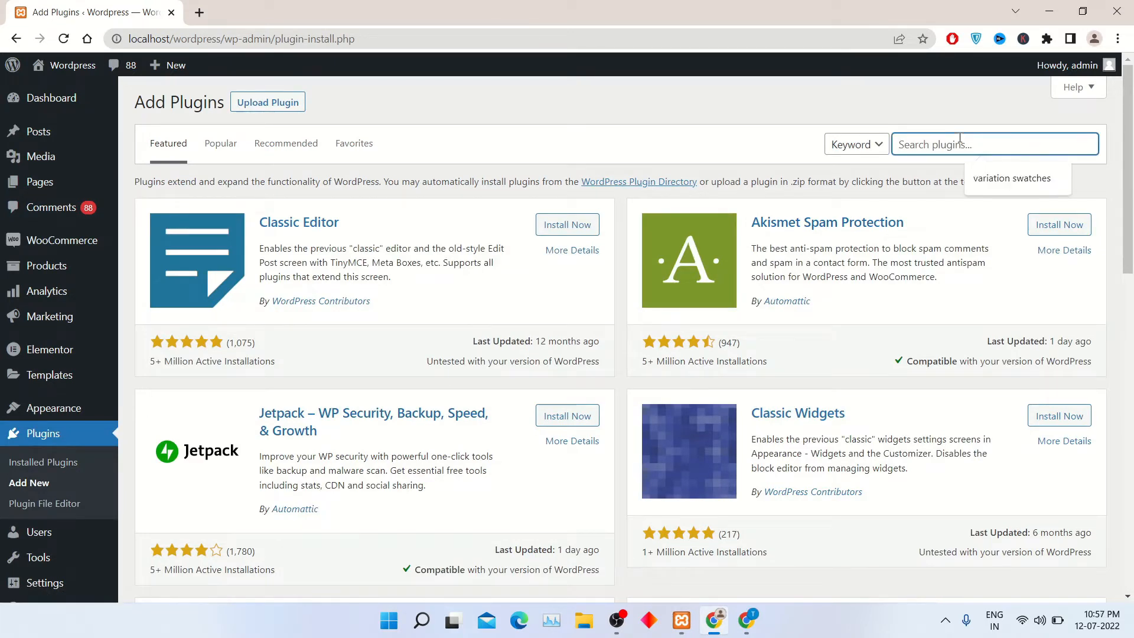
{"action": "type", "text": "variat"}
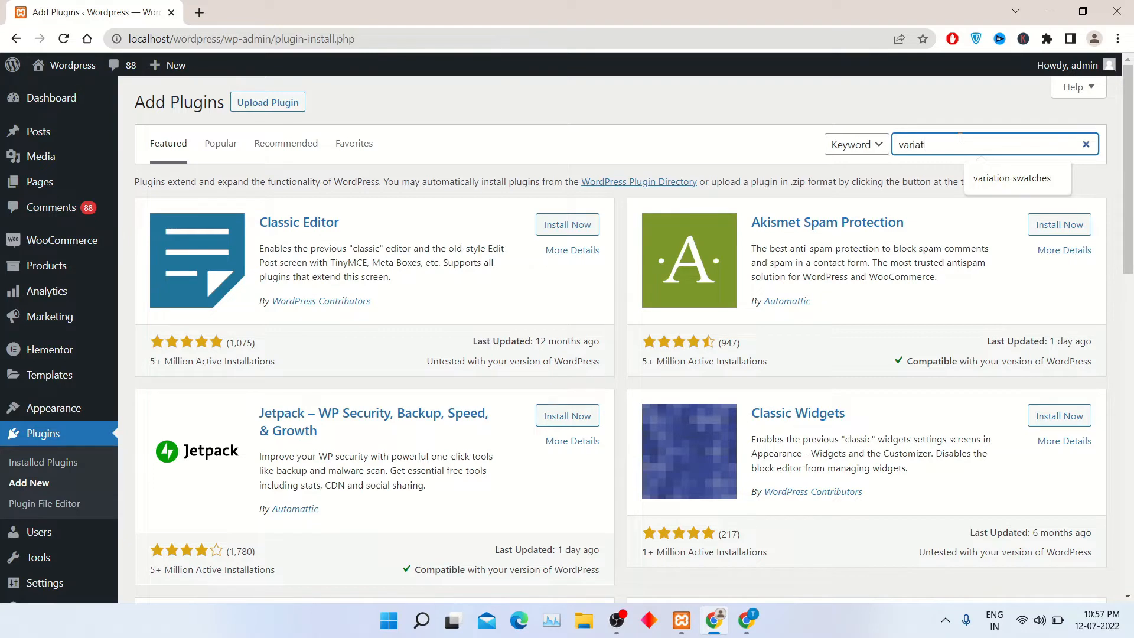
{"action": "type", "text": "ion swatches"}
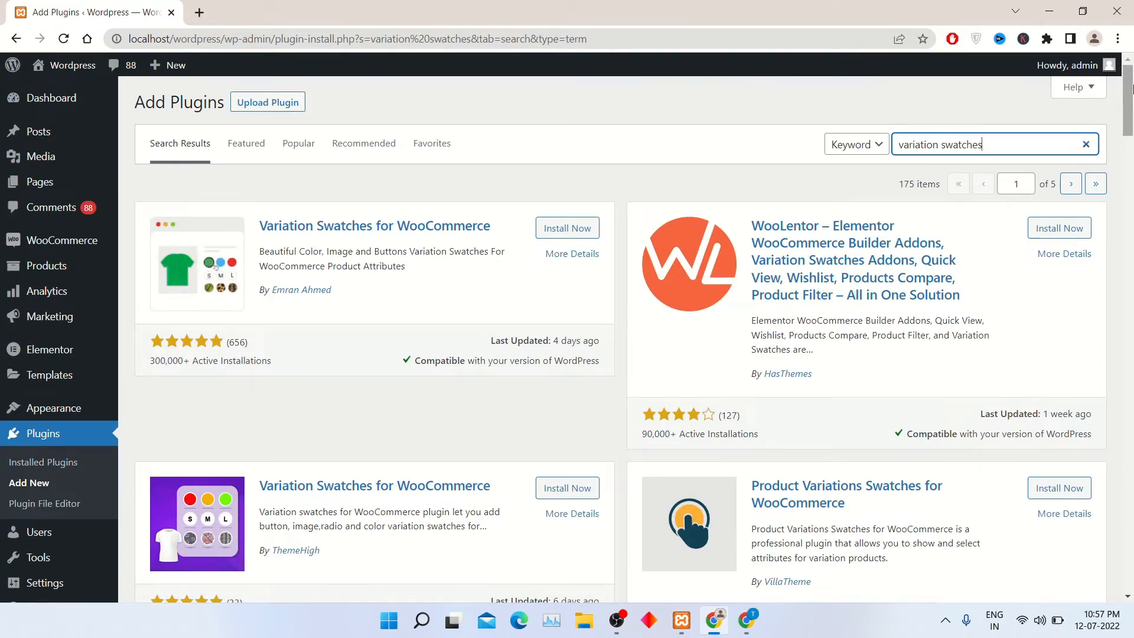
Examine the screenshots in the WCBoost – Variation Swatches plugin details, covering the storefront, color, image and label swatches and the per-product settings.
{"action": "left_click_drag", "start_coordinate": [1131, 89], "coordinate": [1132, 136]}
{"action": "scroll", "coordinate": [514, 254], "scroll_direction": "down", "scroll_amount": 5}
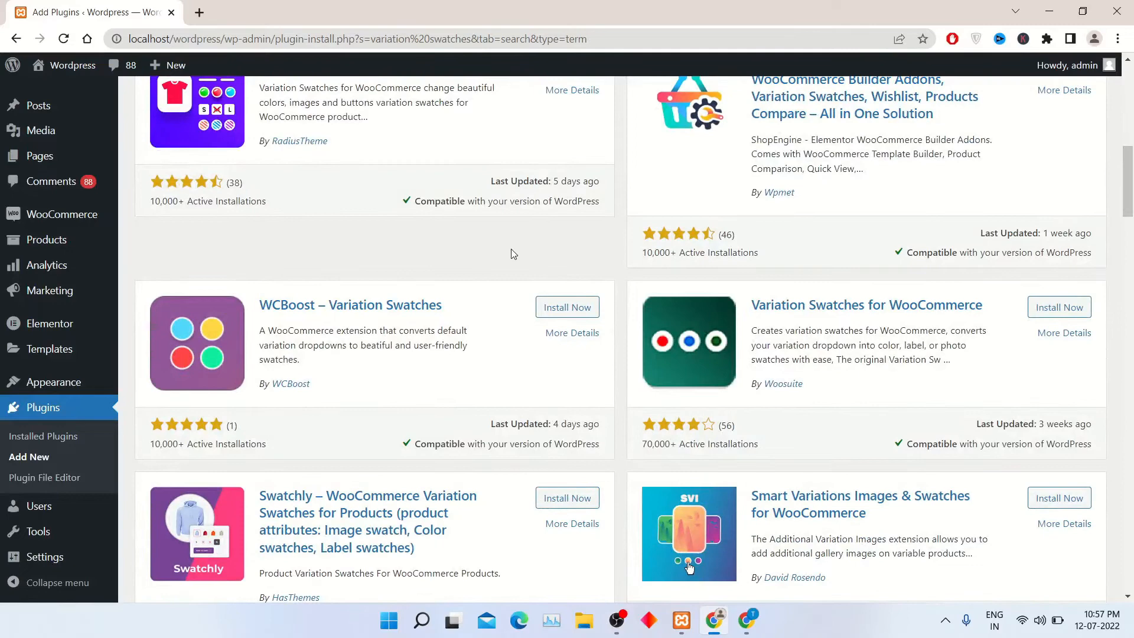
{"action": "left_click", "coordinate": [390, 308]}
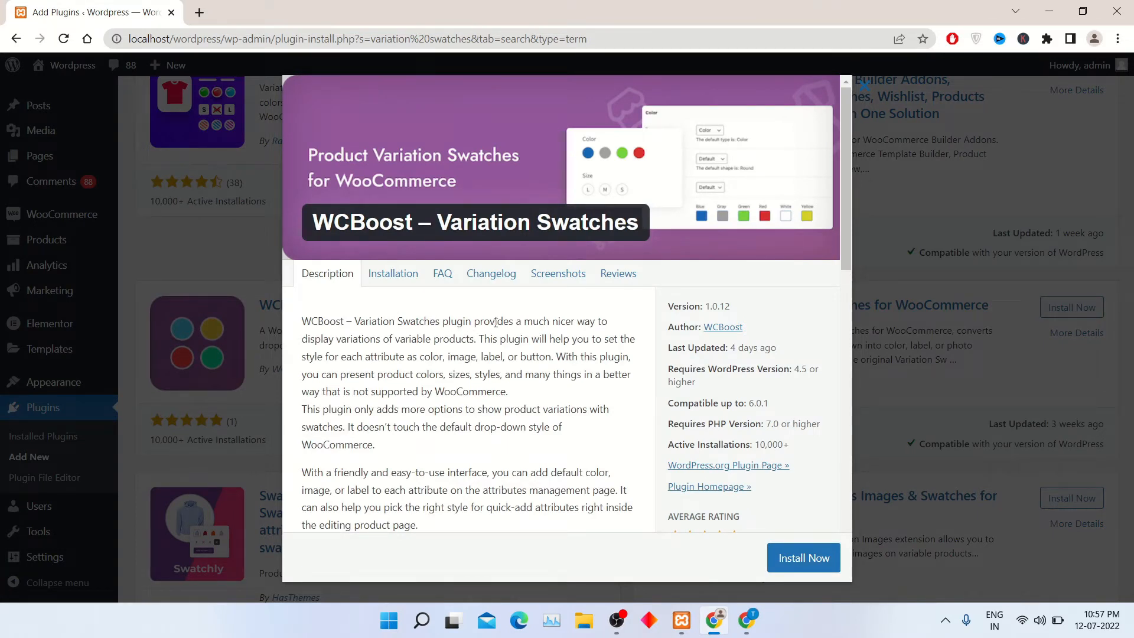
{"action": "left_click", "coordinate": [538, 280]}
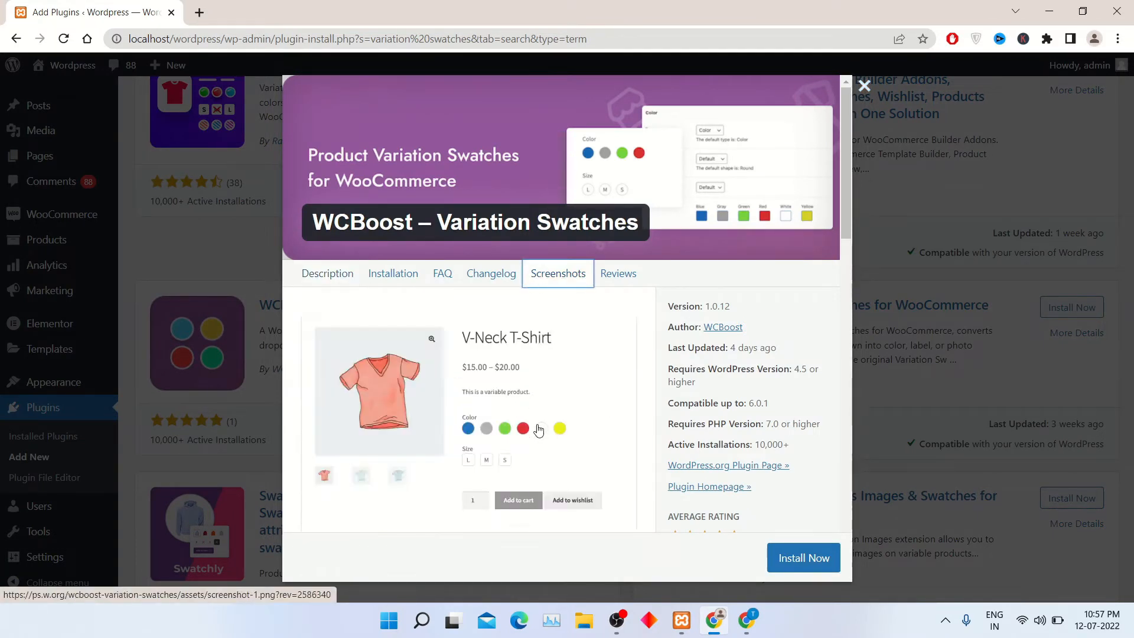
{"action": "scroll", "coordinate": [538, 430], "scroll_direction": "down", "scroll_amount": 1}
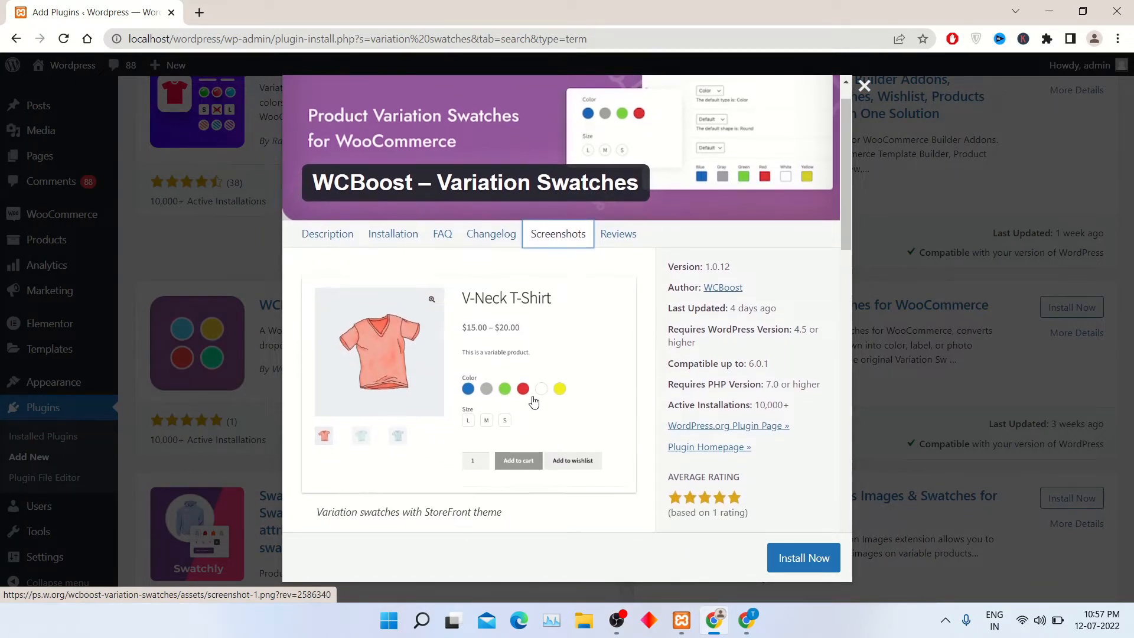
{"action": "scroll", "coordinate": [543, 401], "scroll_direction": "down", "scroll_amount": 1}
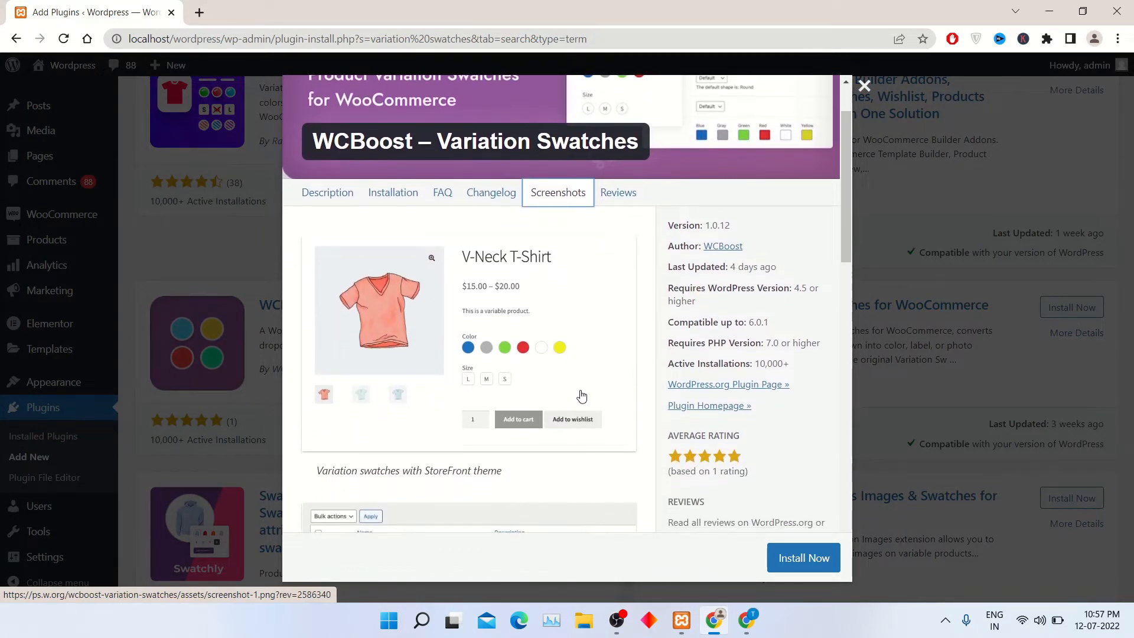
{"action": "scroll", "coordinate": [709, 325], "scroll_direction": "down", "scroll_amount": 3}
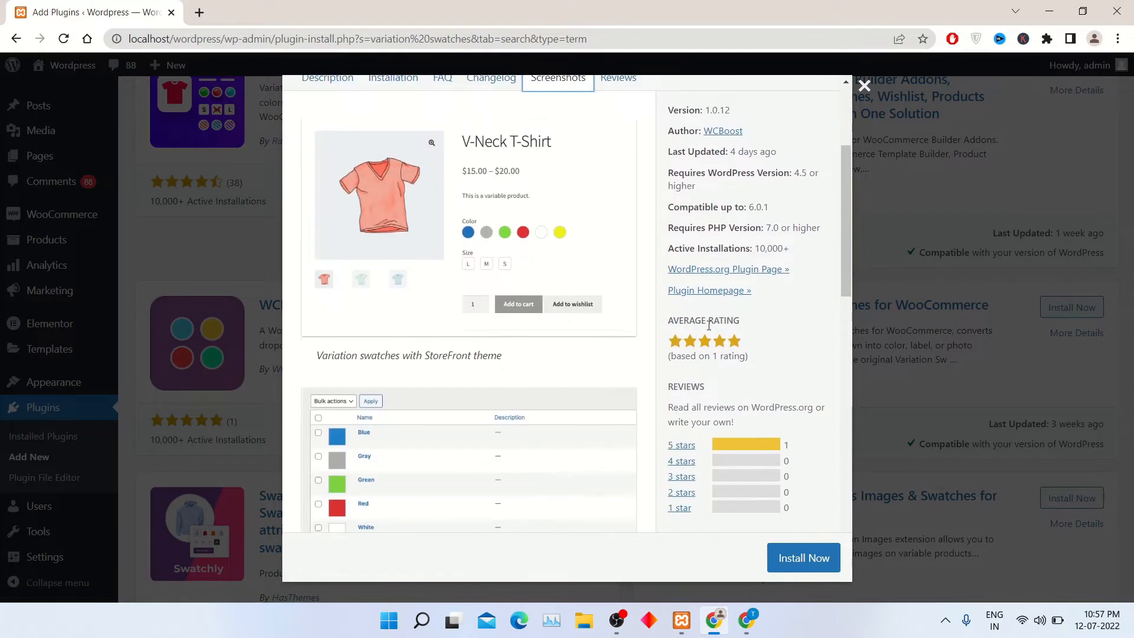
{"action": "scroll", "coordinate": [494, 456], "scroll_direction": "down", "scroll_amount": 3}
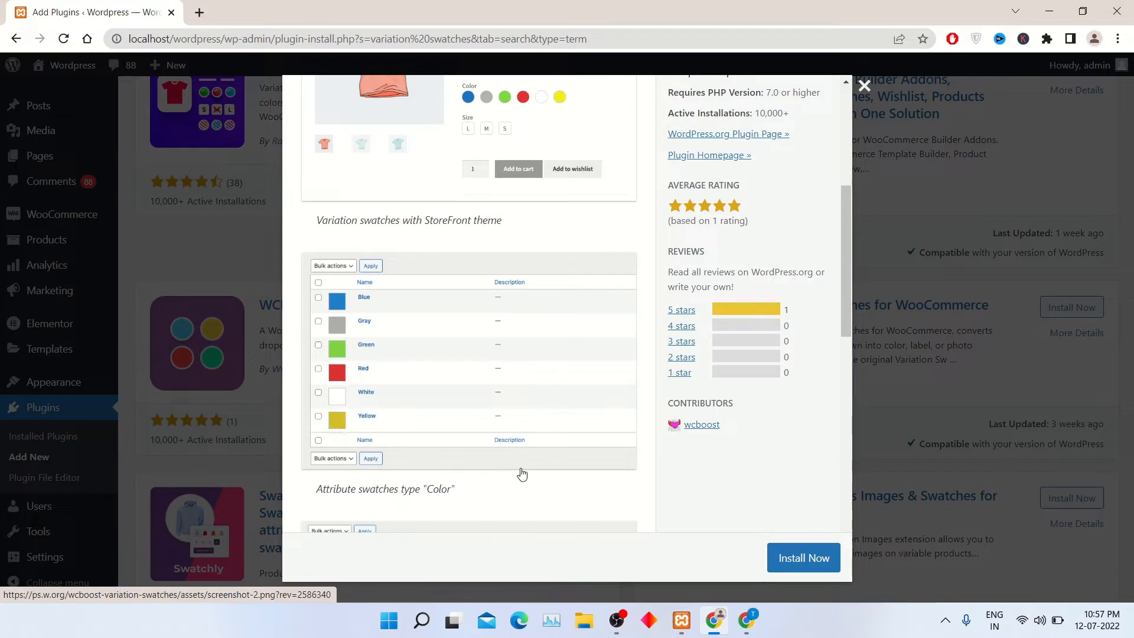
{"action": "scroll", "coordinate": [521, 474], "scroll_direction": "down", "scroll_amount": 4}
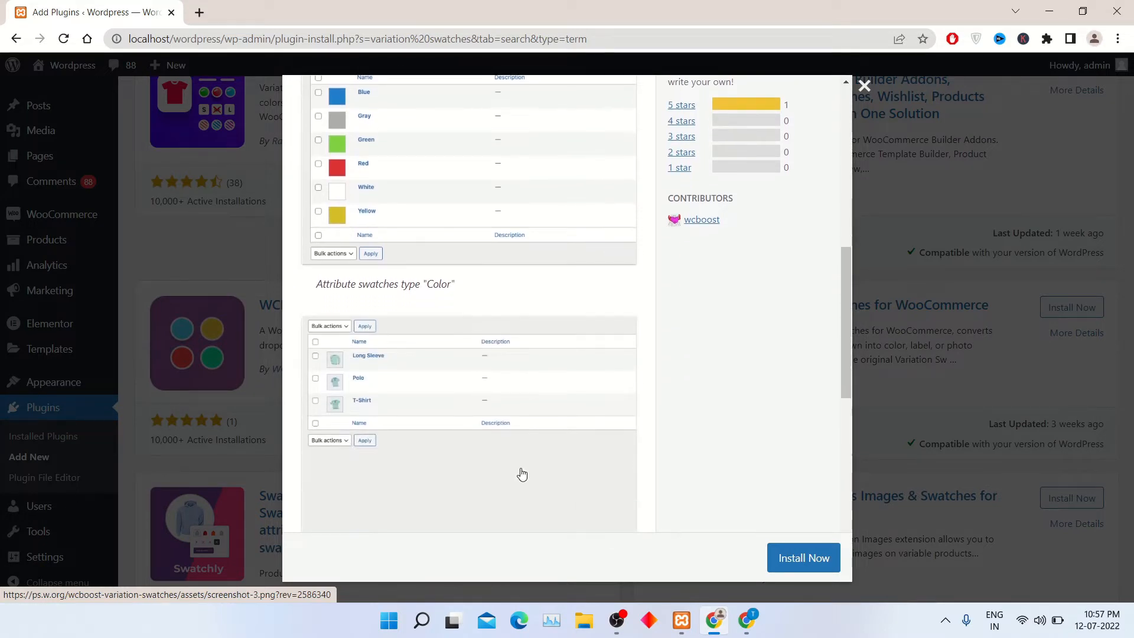
{"action": "scroll", "coordinate": [508, 470], "scroll_direction": "down", "scroll_amount": 2}
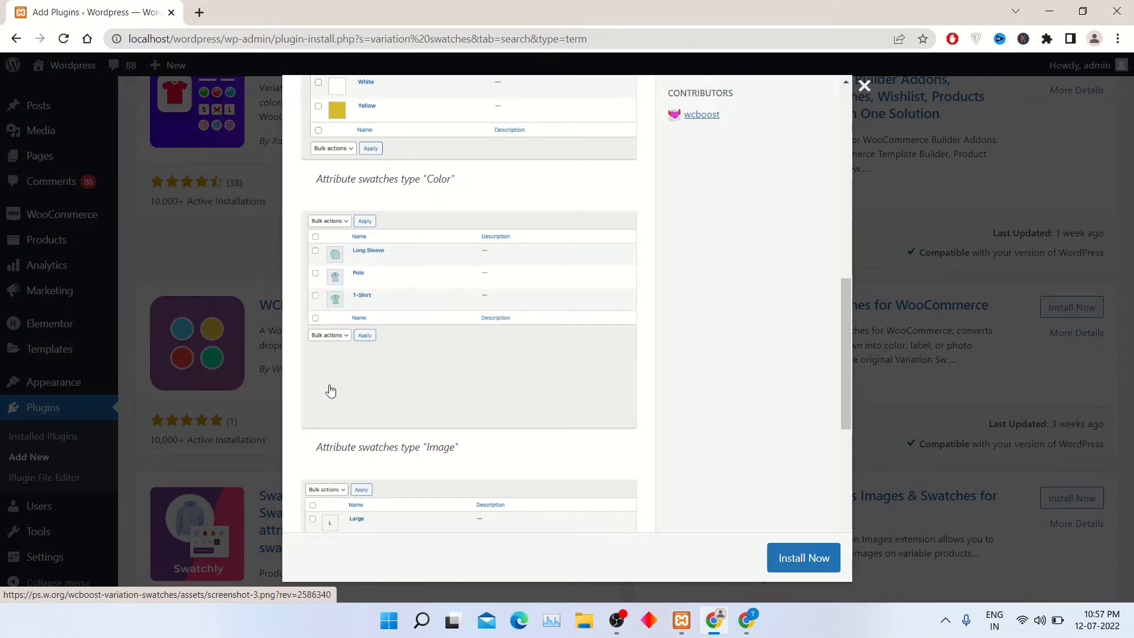
{"action": "scroll", "coordinate": [324, 402], "scroll_direction": "down", "scroll_amount": 1}
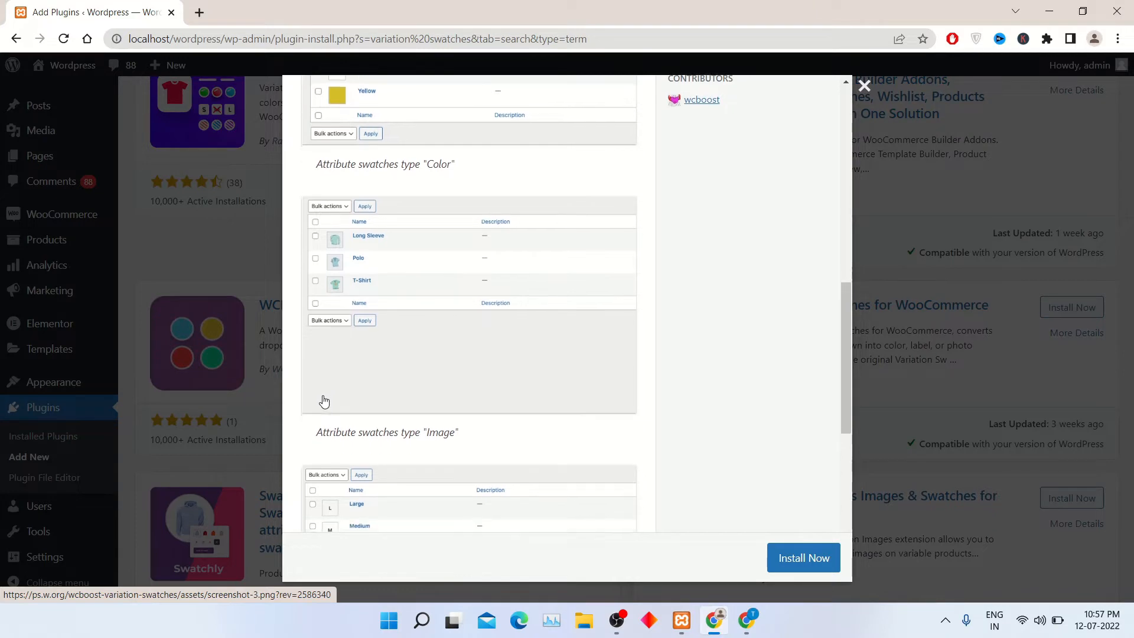
{"action": "scroll", "coordinate": [356, 440], "scroll_direction": "down", "scroll_amount": 1}
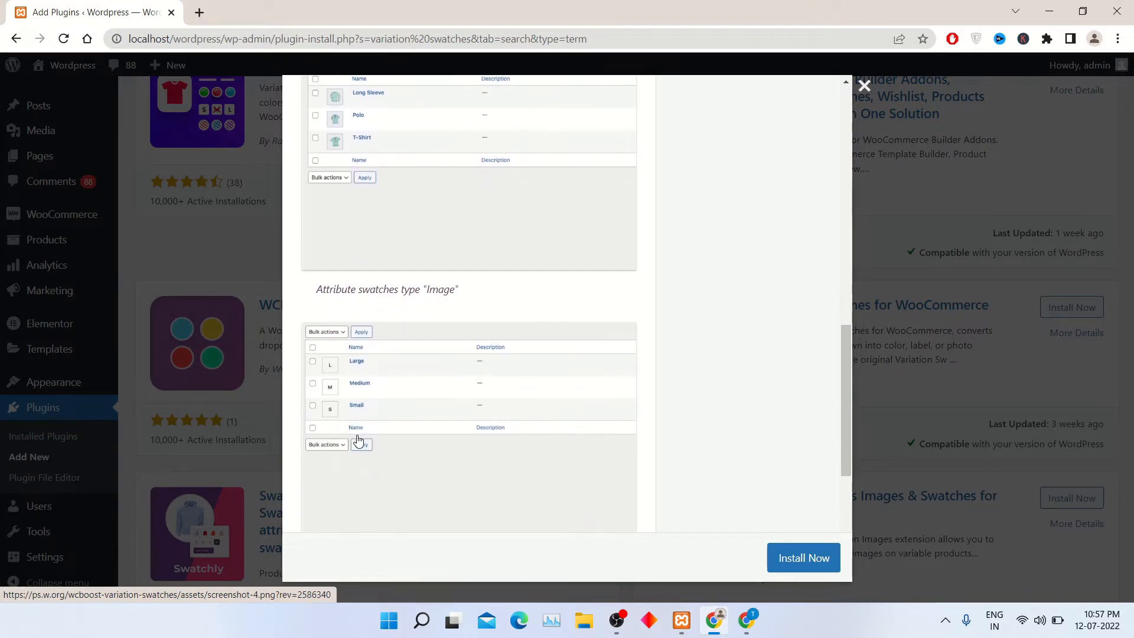
{"action": "scroll", "coordinate": [360, 443], "scroll_direction": "down", "scroll_amount": 2}
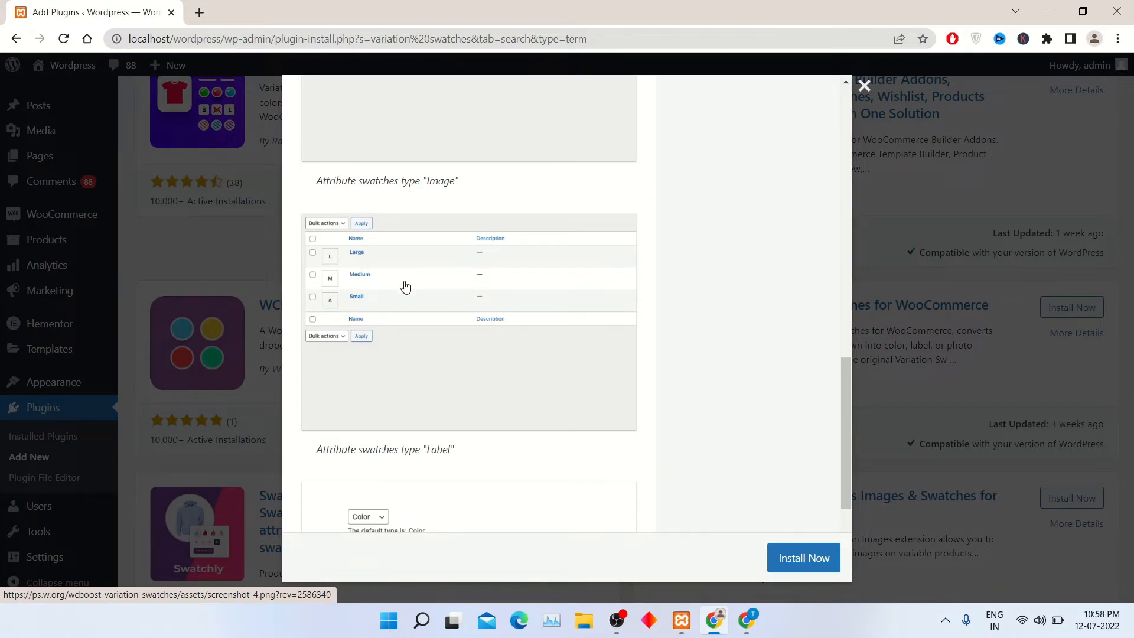
{"action": "scroll", "coordinate": [416, 341], "scroll_direction": "down", "scroll_amount": 2}
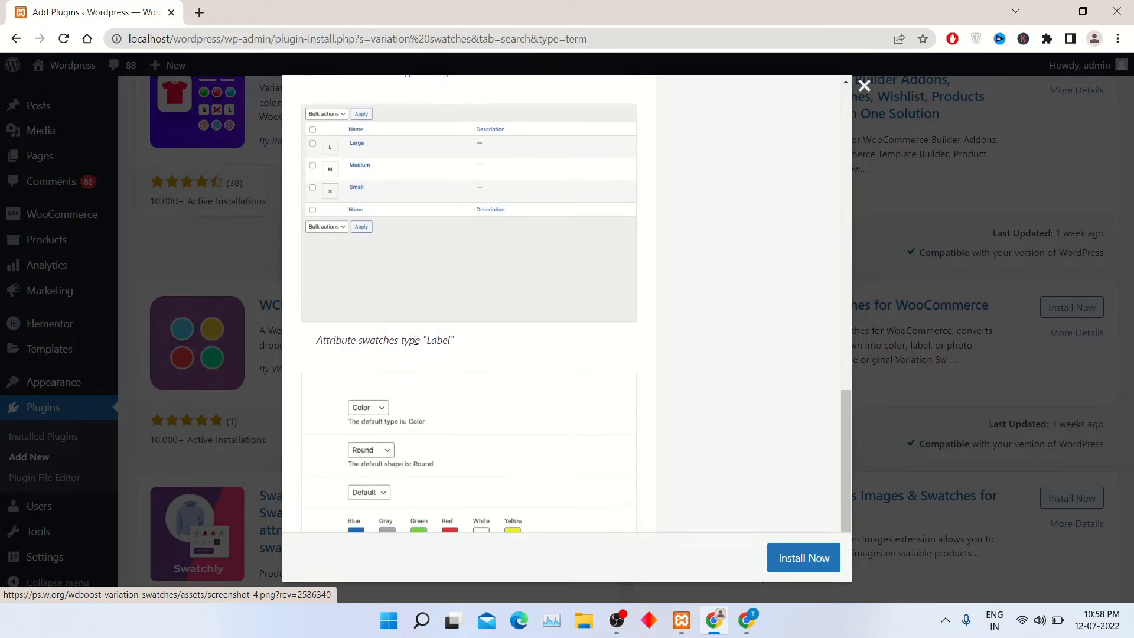
{"action": "scroll", "coordinate": [416, 342], "scroll_direction": "down", "scroll_amount": 2}
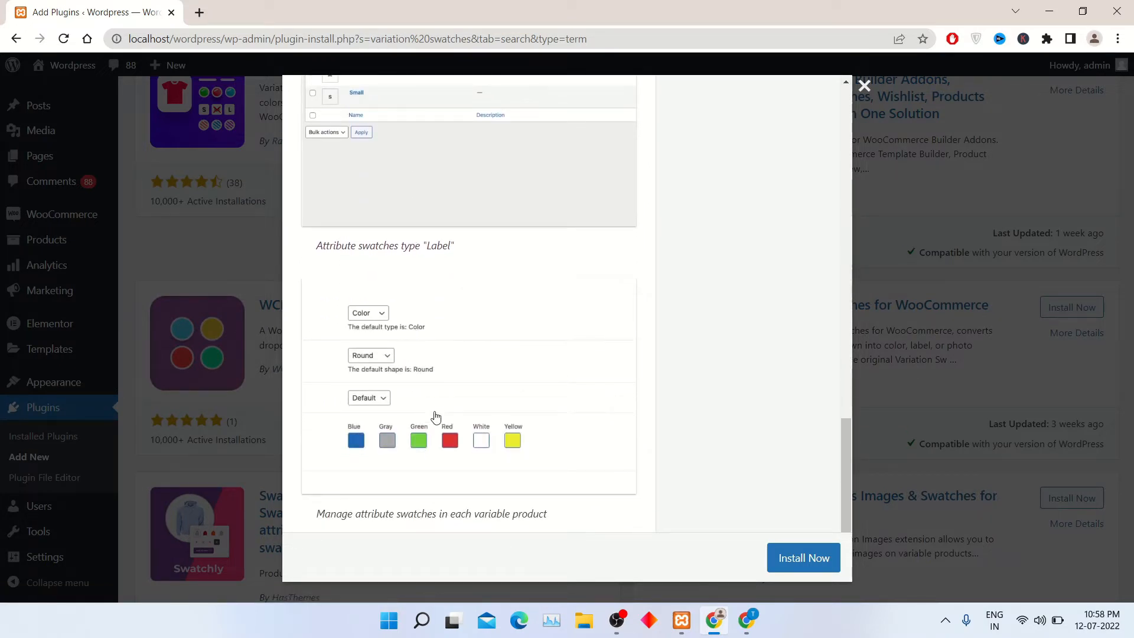
Install and activate the WCBoost – Variation Swatches plugin.
{"action": "left_click", "coordinate": [805, 568]}
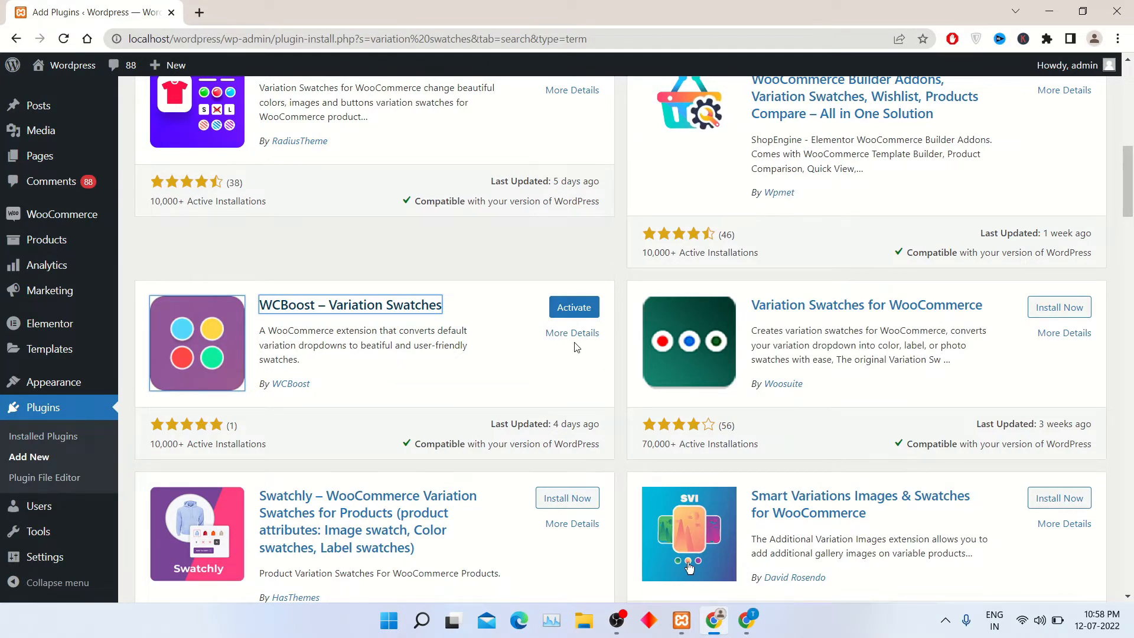
{"action": "left_click", "coordinate": [566, 319]}
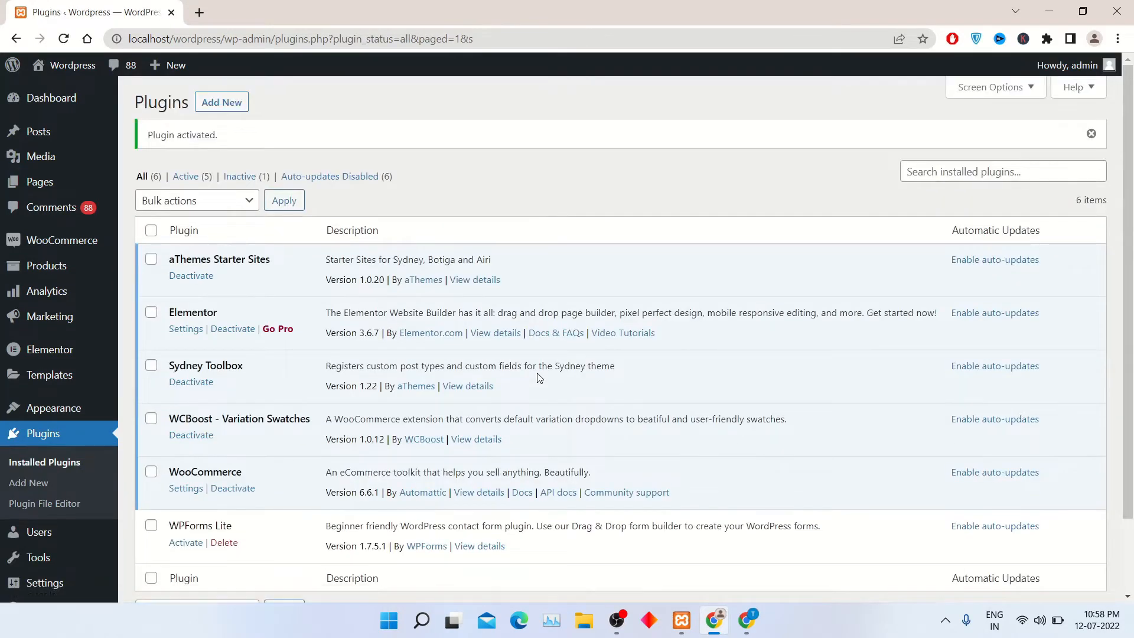
Change the type of the Color product attribute to Color and save the attribute.
{"action": "scroll", "coordinate": [412, 396], "scroll_direction": "down", "scroll_amount": 1}
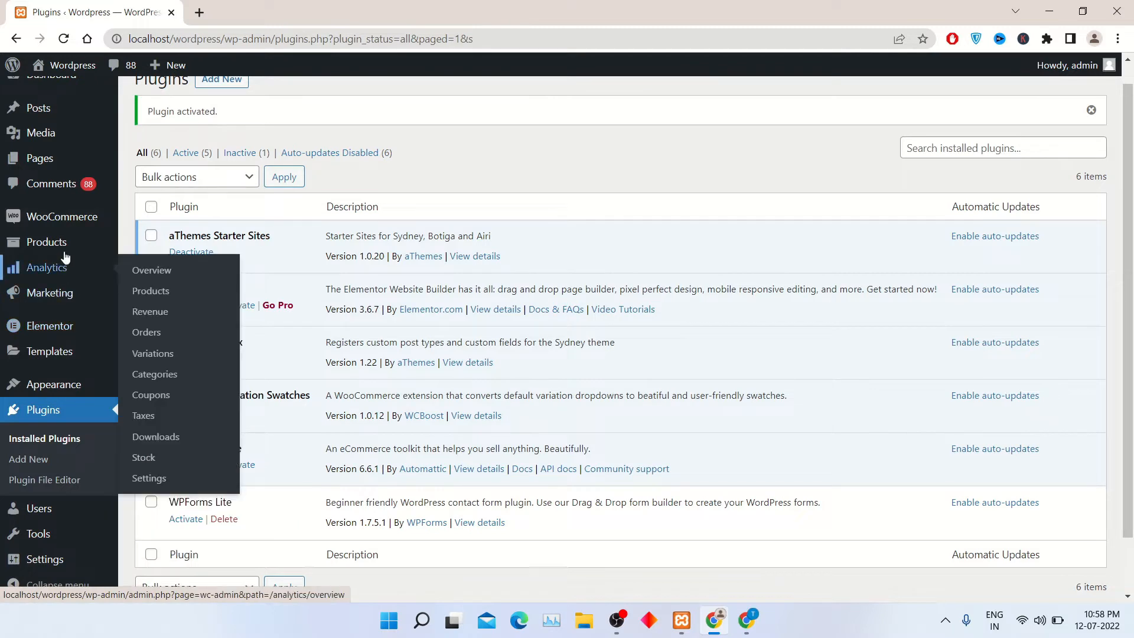
{"action": "mouse_move", "coordinate": [65, 247]}
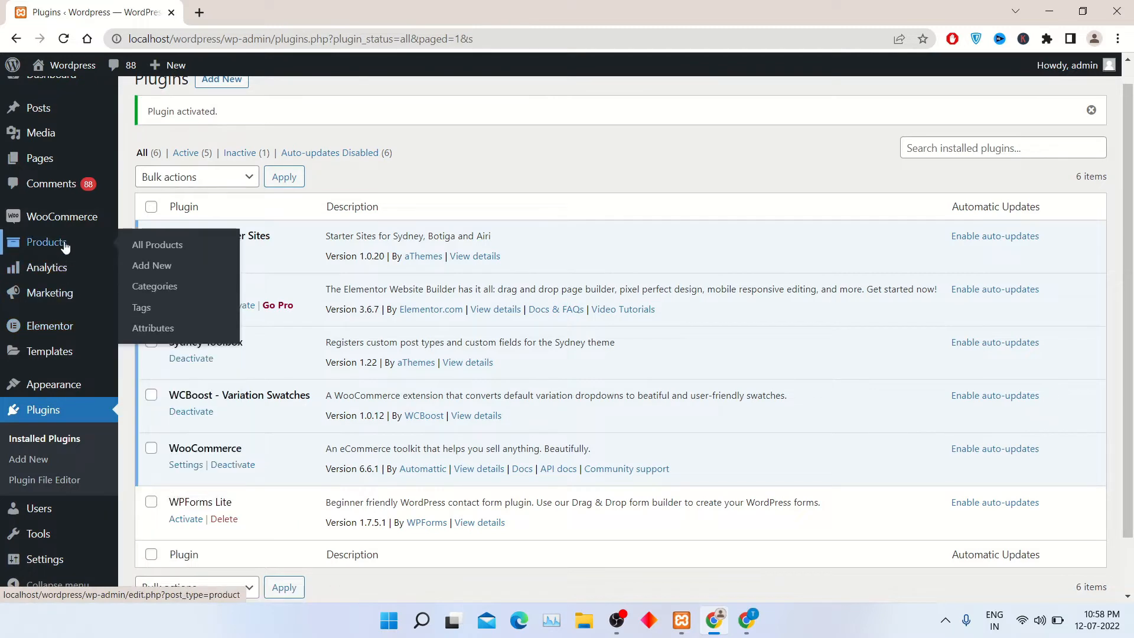
{"action": "left_click", "coordinate": [174, 333]}
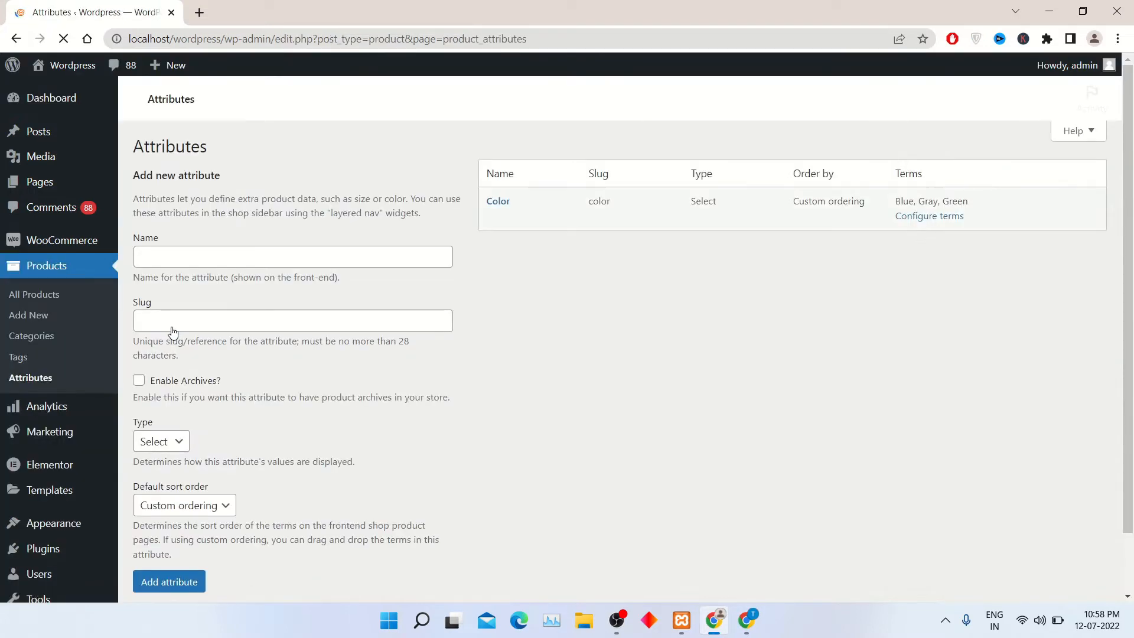
{"action": "left_click", "coordinate": [154, 444]}
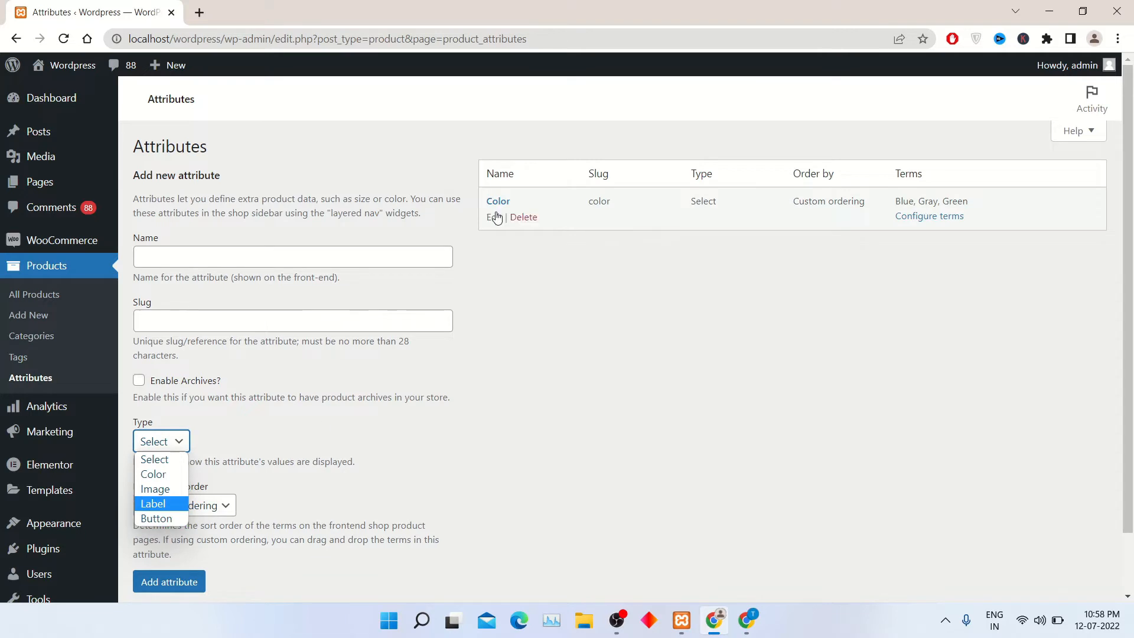
{"action": "left_click", "coordinate": [496, 217]}
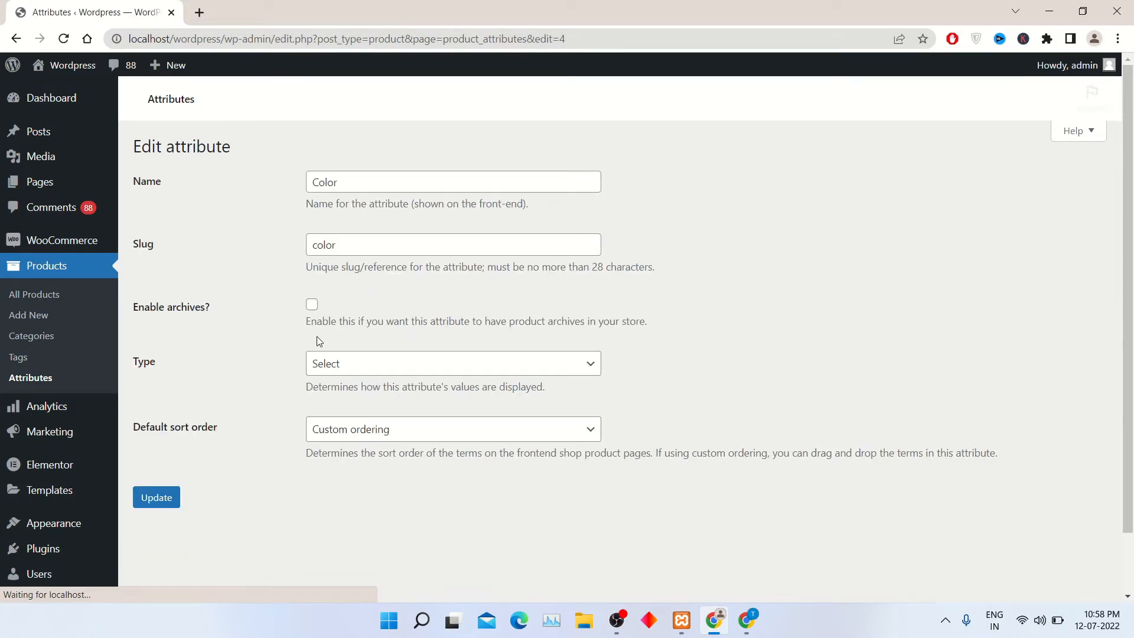
{"action": "left_click", "coordinate": [345, 372]}
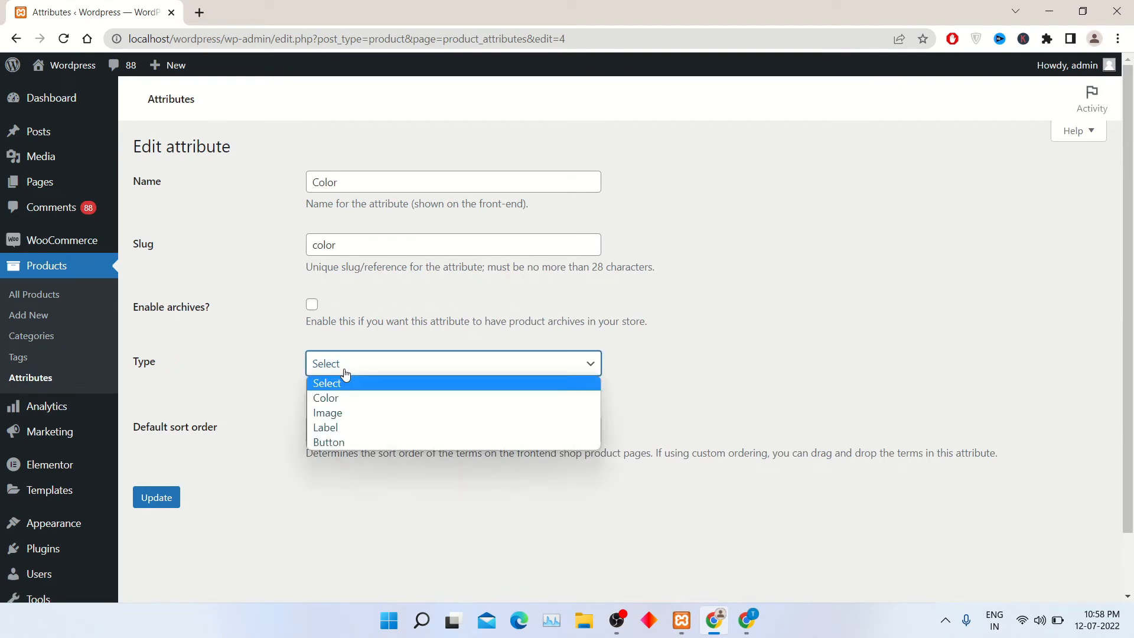
{"action": "left_click", "coordinate": [350, 402]}
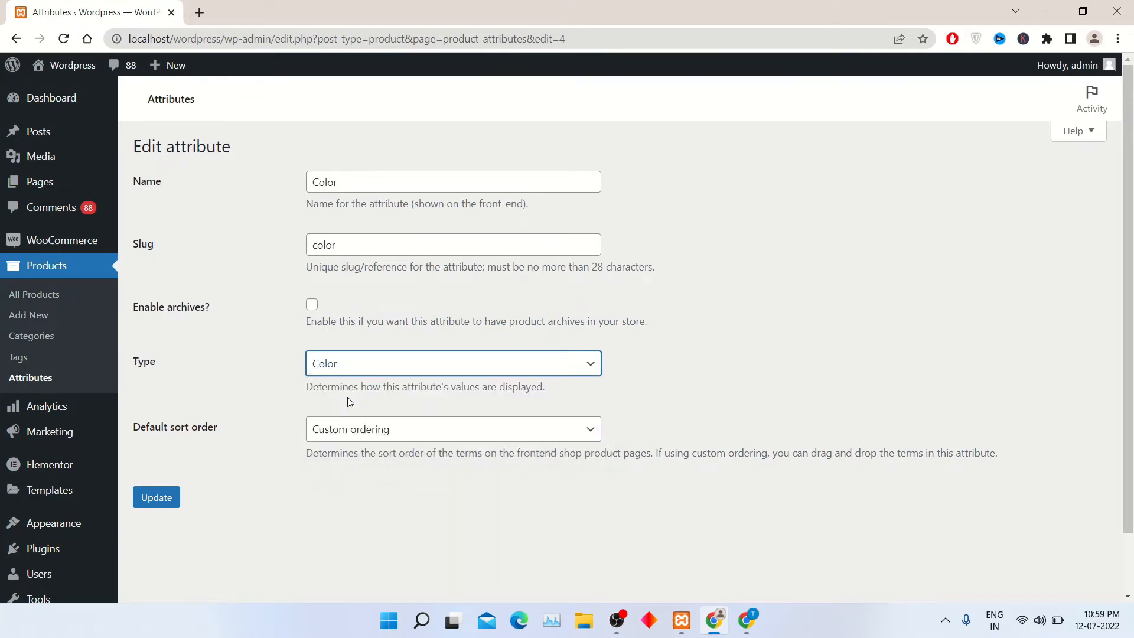
{"action": "left_click", "coordinate": [158, 502]}
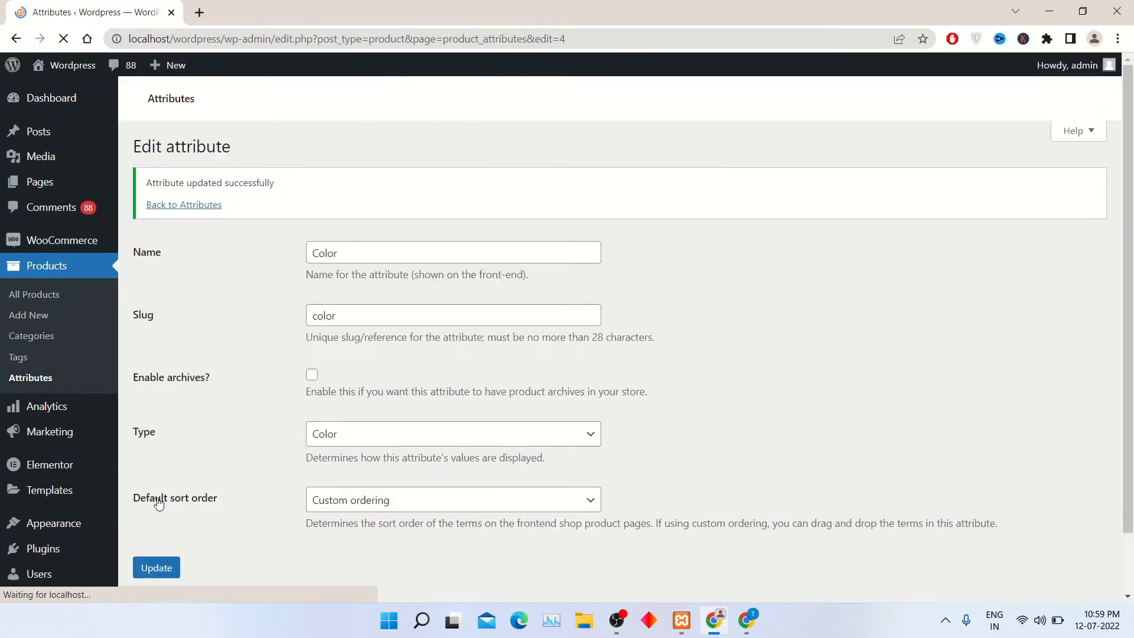
Set the swatch color of the attribute's Blue term to the preset blue #1e73be and update the term.
{"action": "left_click", "coordinate": [204, 208]}
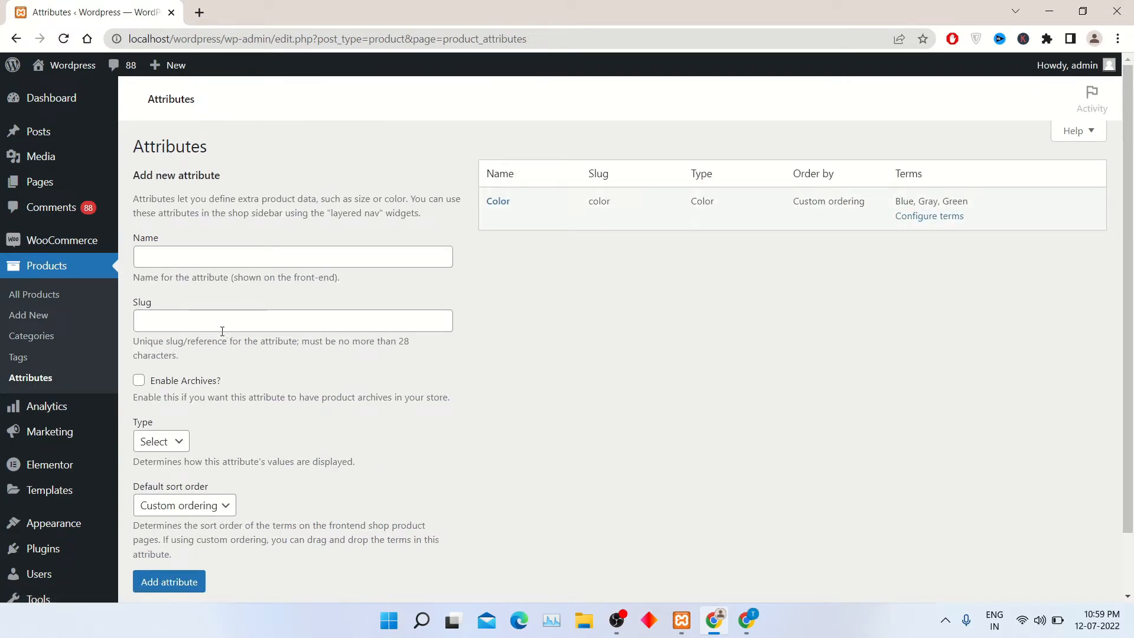
{"action": "left_click", "coordinate": [951, 219]}
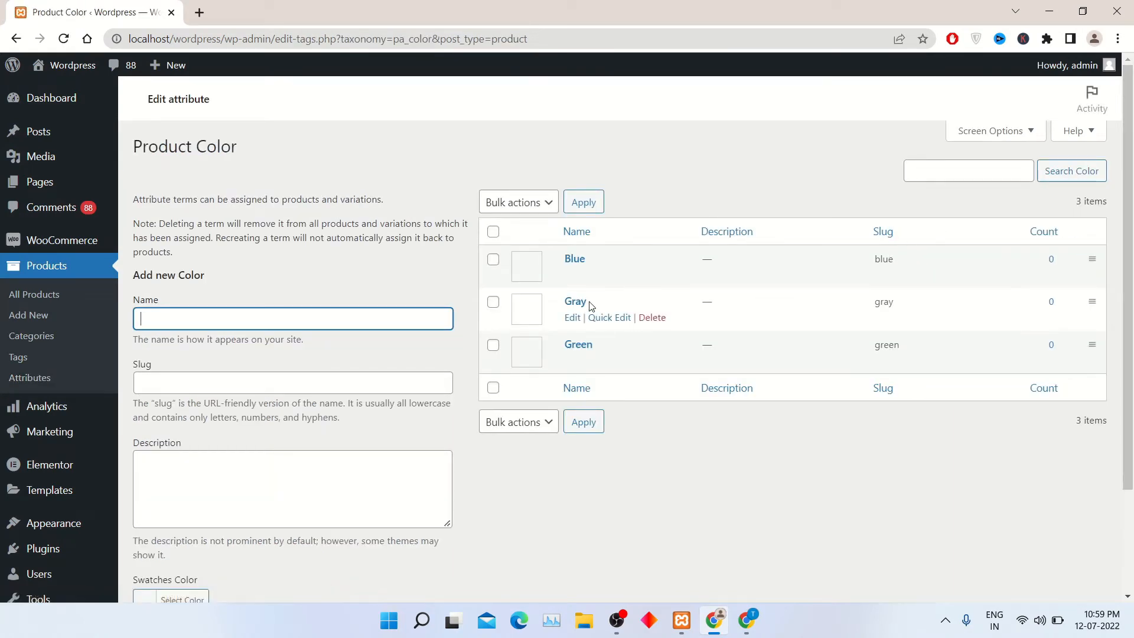
{"action": "left_click", "coordinate": [576, 278]}
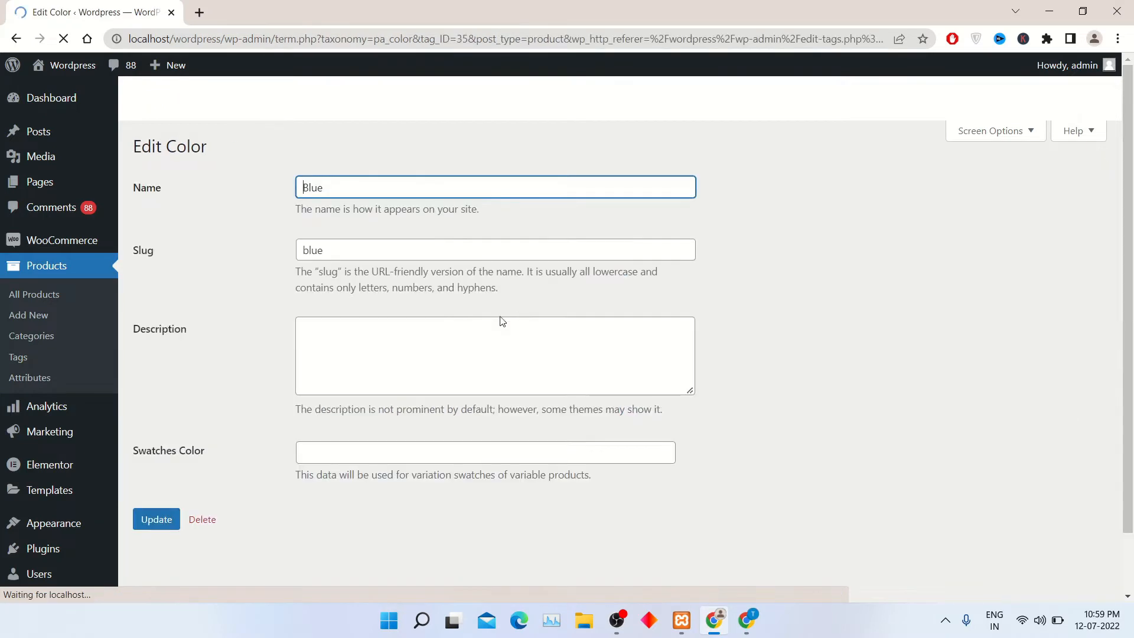
{"action": "scroll", "coordinate": [317, 409], "scroll_direction": "down", "scroll_amount": 1}
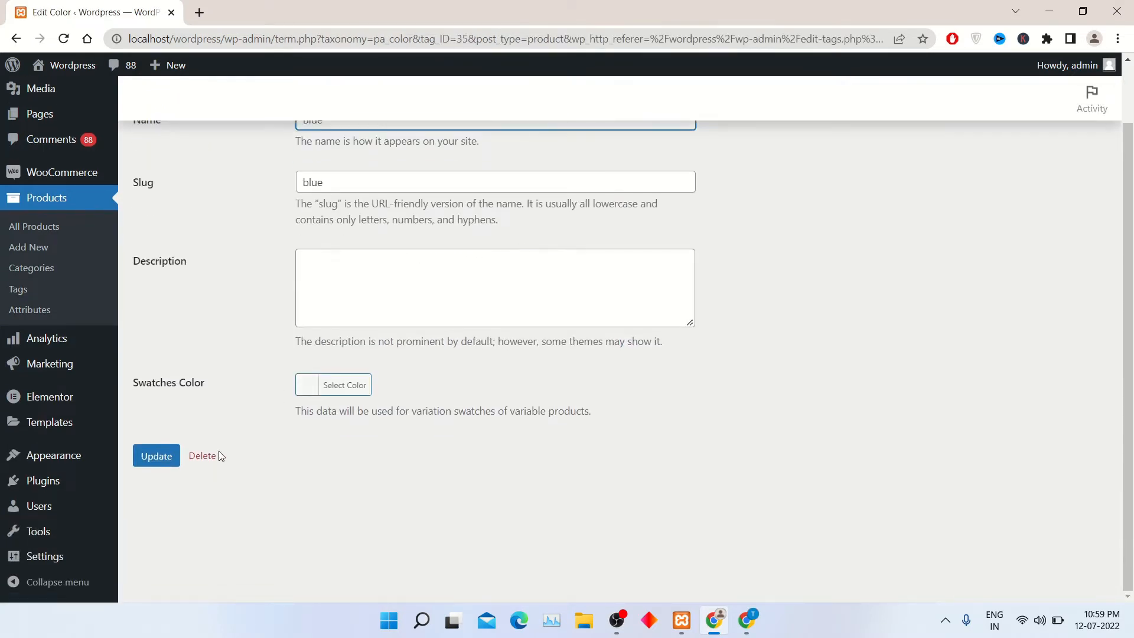
{"action": "left_click", "coordinate": [318, 387]}
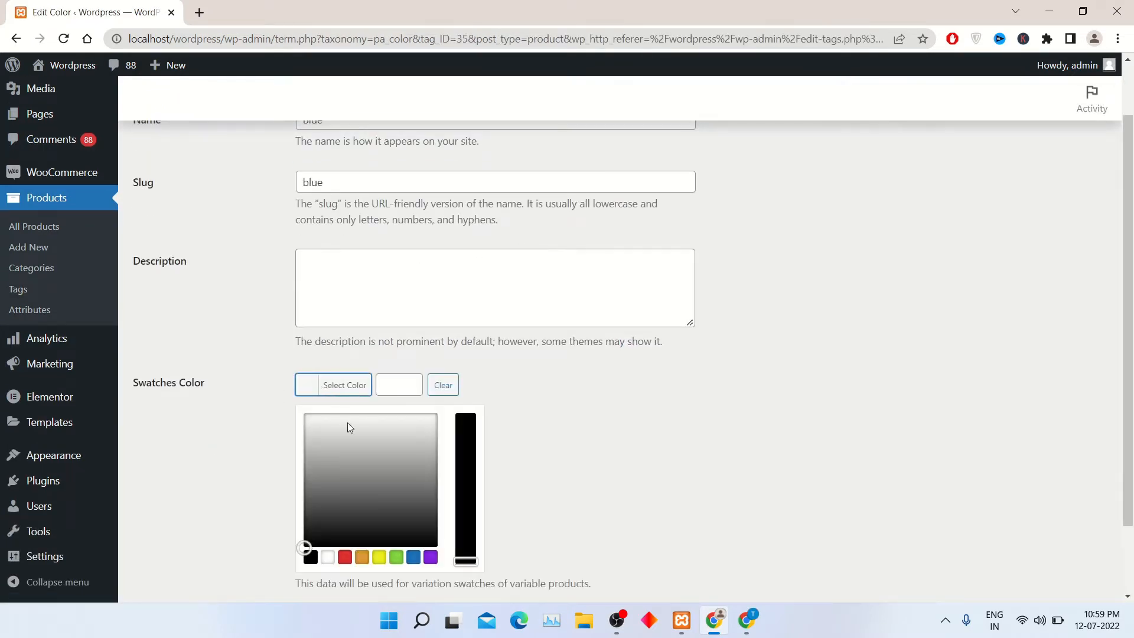
{"action": "left_click", "coordinate": [415, 559]}
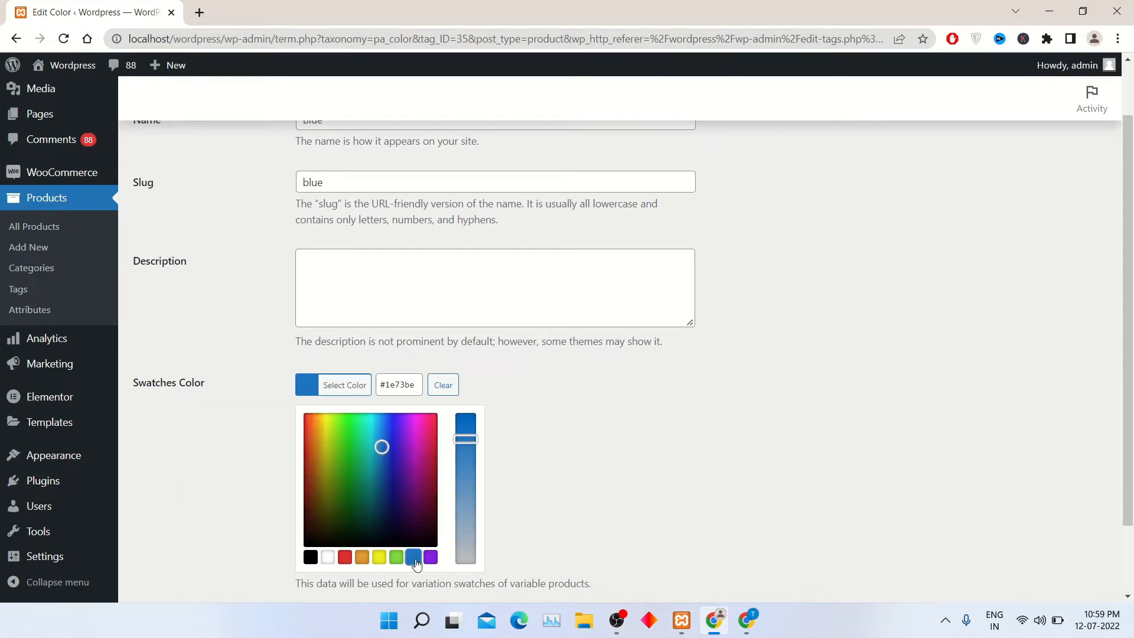
{"action": "left_click", "coordinate": [588, 490]}
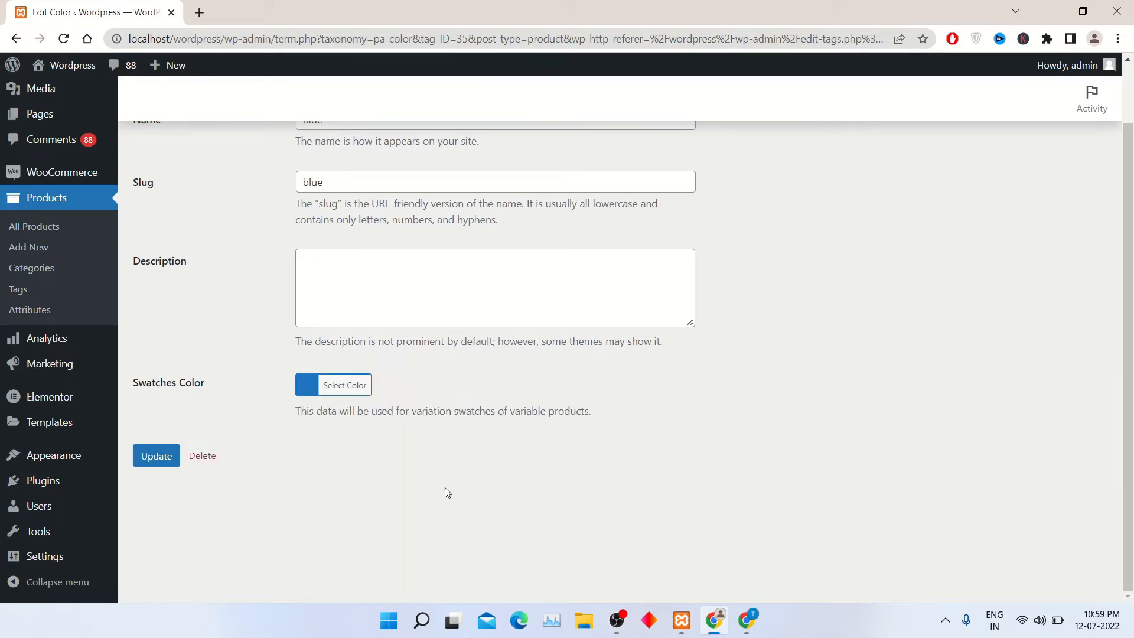
{"action": "scroll", "coordinate": [431, 487], "scroll_direction": "up", "scroll_amount": 1}
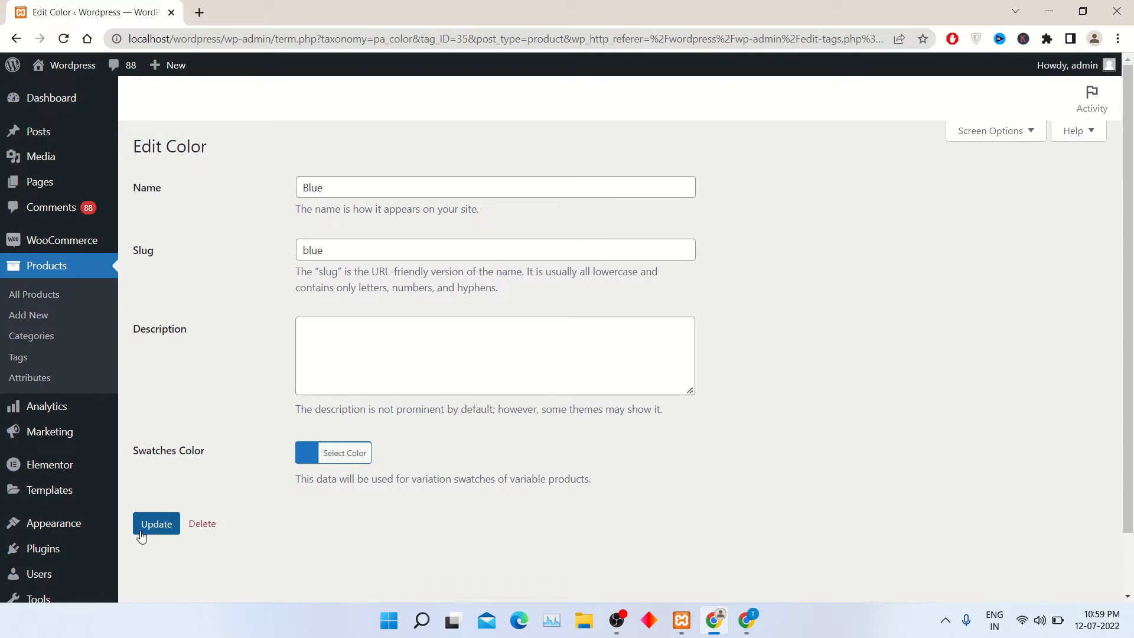
{"action": "left_click", "coordinate": [141, 537]}
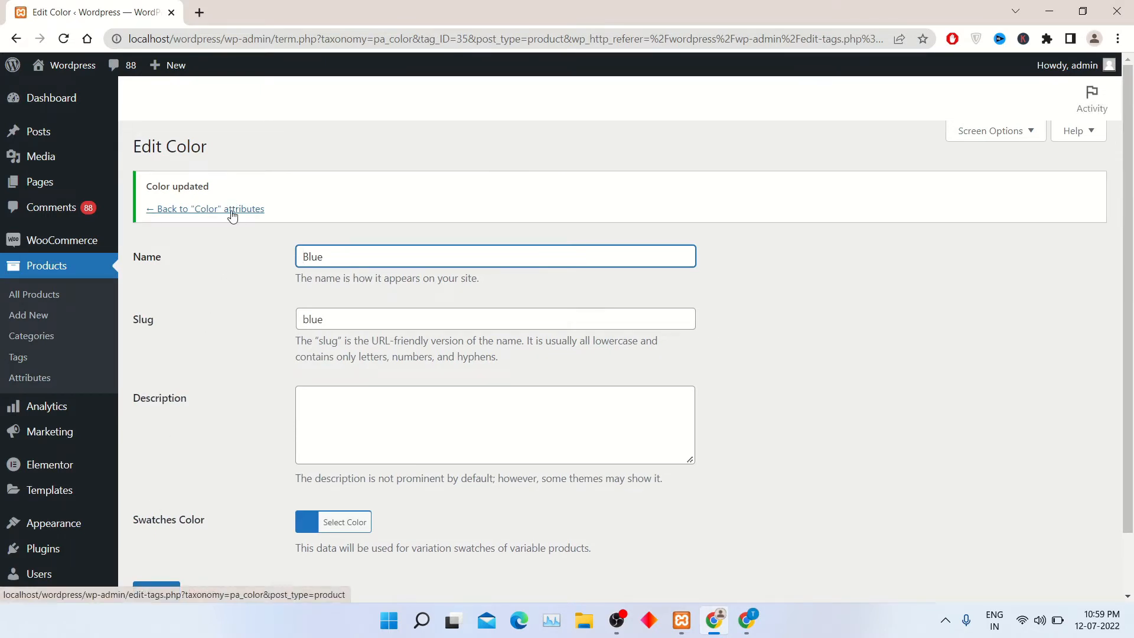
Set the swatch color of the Gray term to light gray #e0e0e0 and update the term.
{"action": "left_click", "coordinate": [233, 210]}
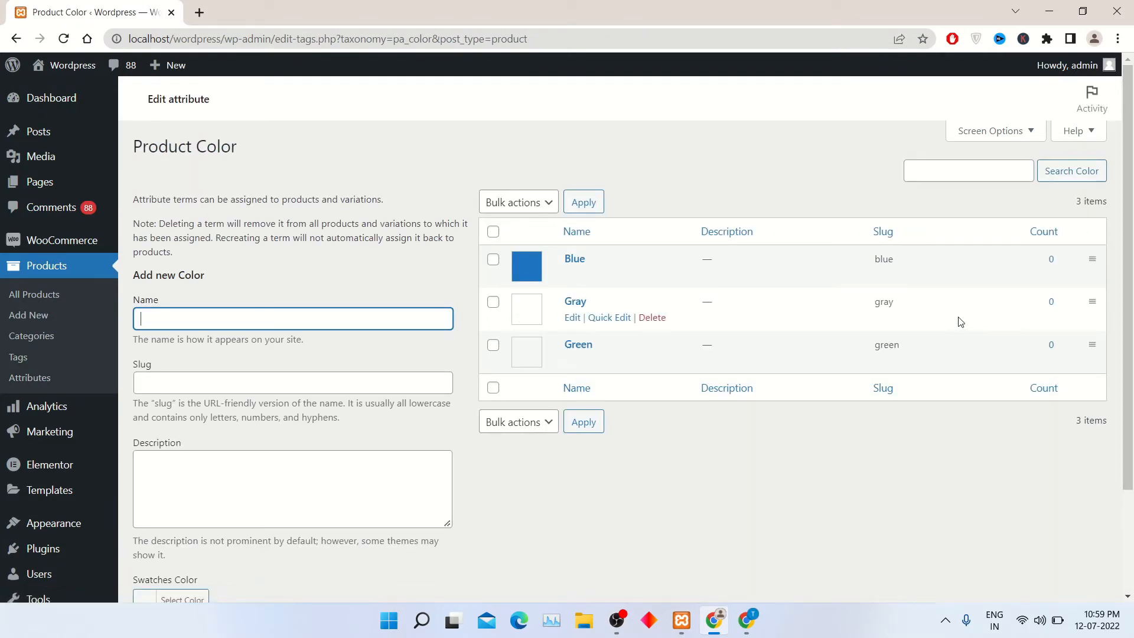
{"action": "left_click", "coordinate": [573, 318]}
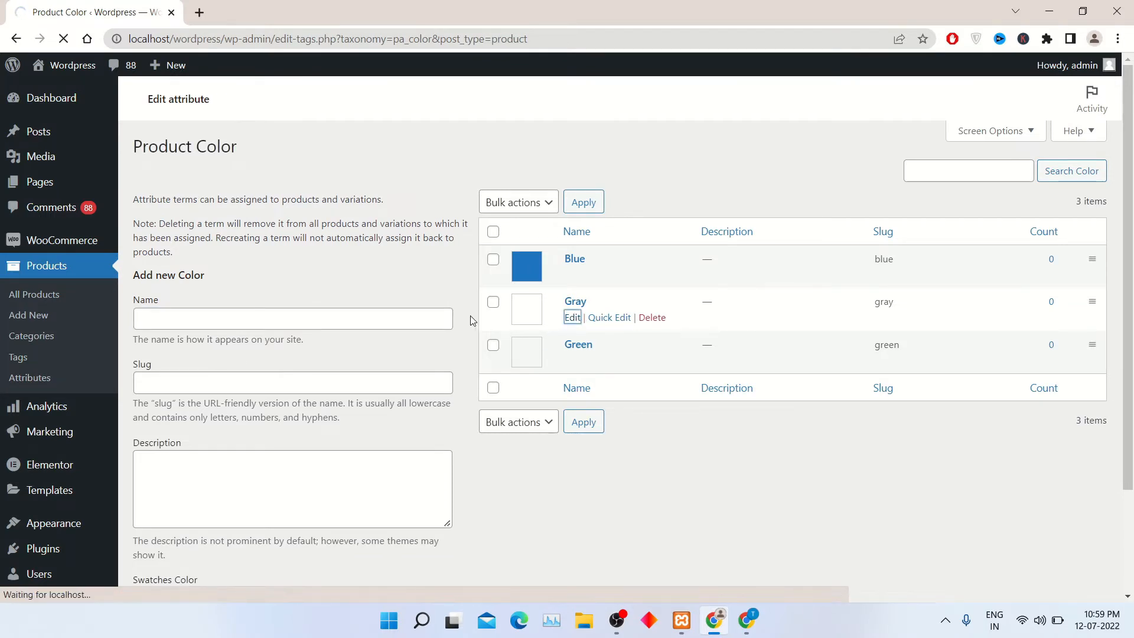
{"action": "left_click", "coordinate": [302, 456]}
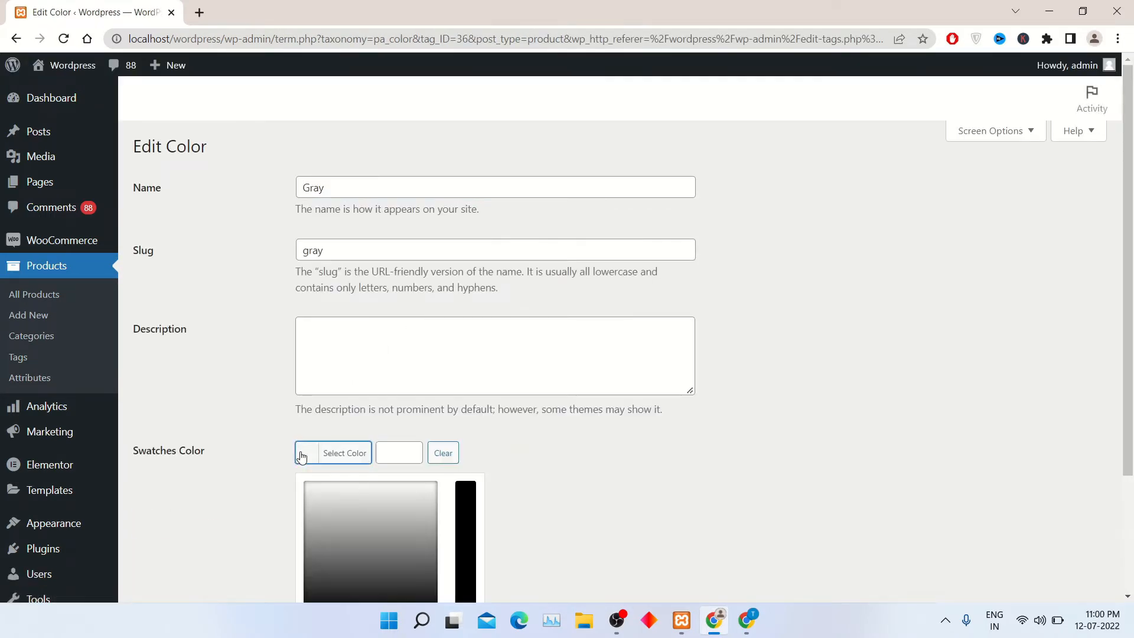
{"action": "left_click", "coordinate": [344, 506]}
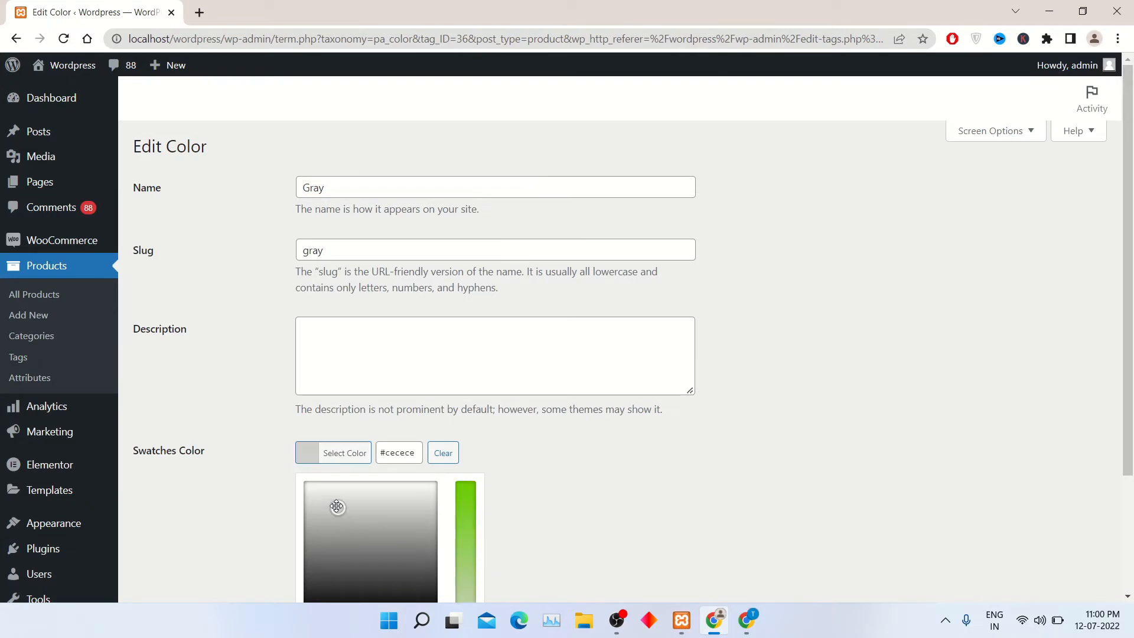
{"action": "left_click", "coordinate": [602, 458]}
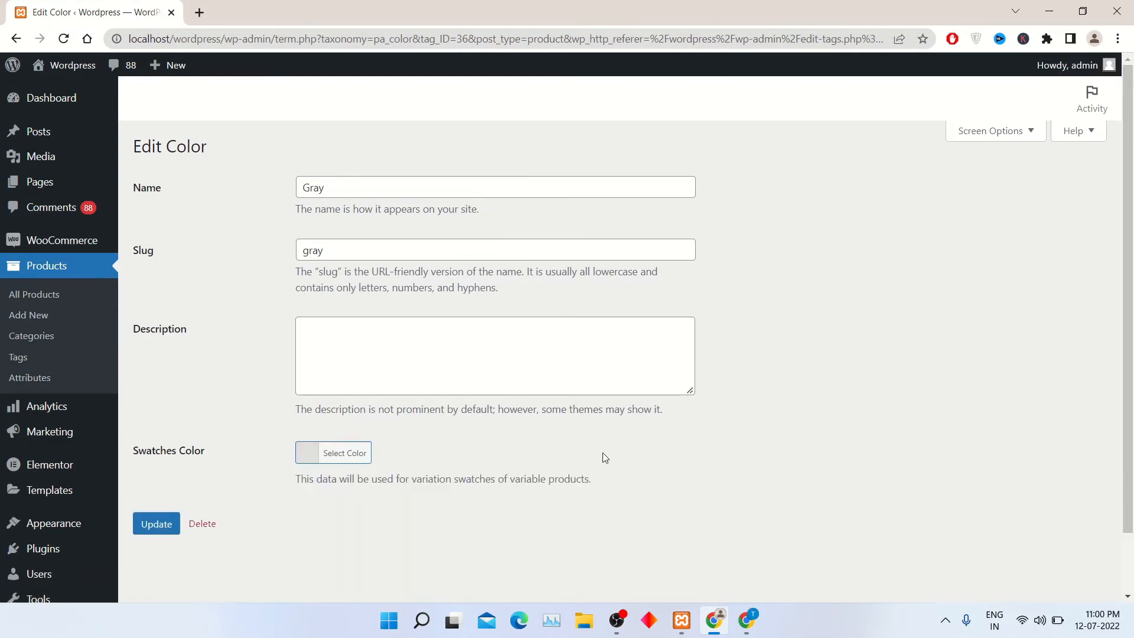
{"action": "left_click", "coordinate": [151, 529]}
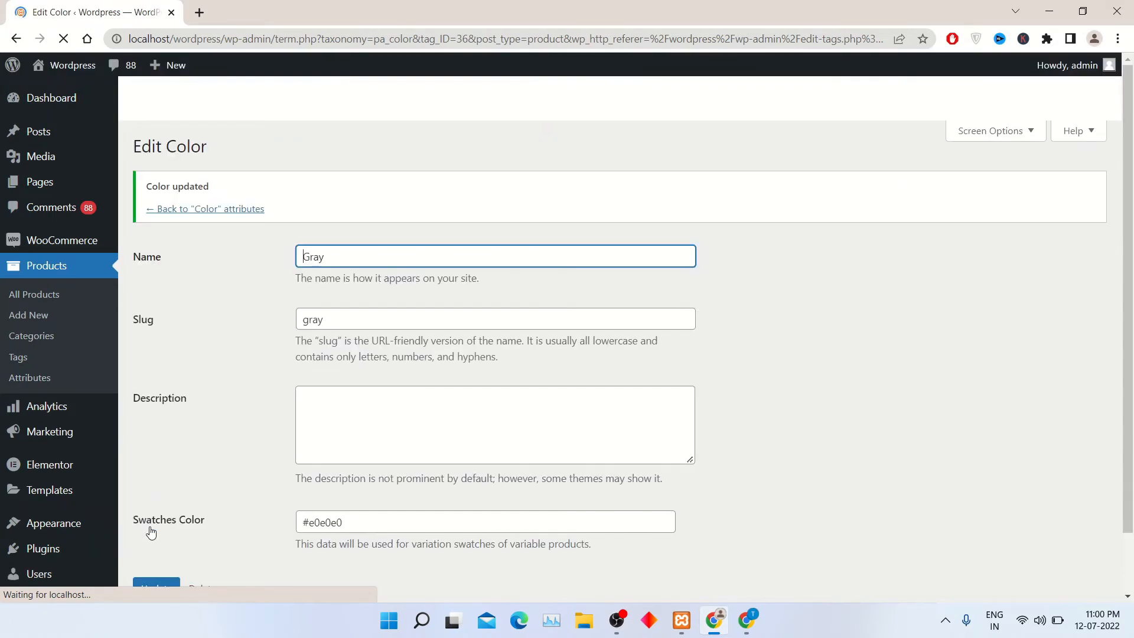
Set the swatch color of the Green term to the preset green #81d742, update it and return to the Color terms list.
{"action": "left_click", "coordinate": [223, 209]}
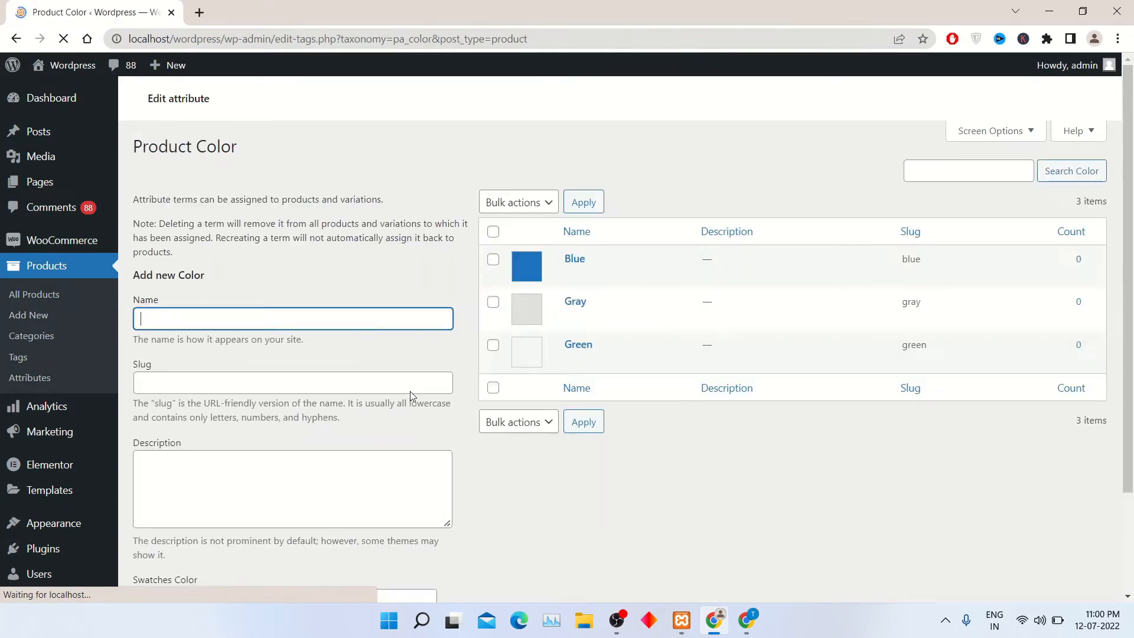
{"action": "mouse_move", "coordinate": [577, 363]}
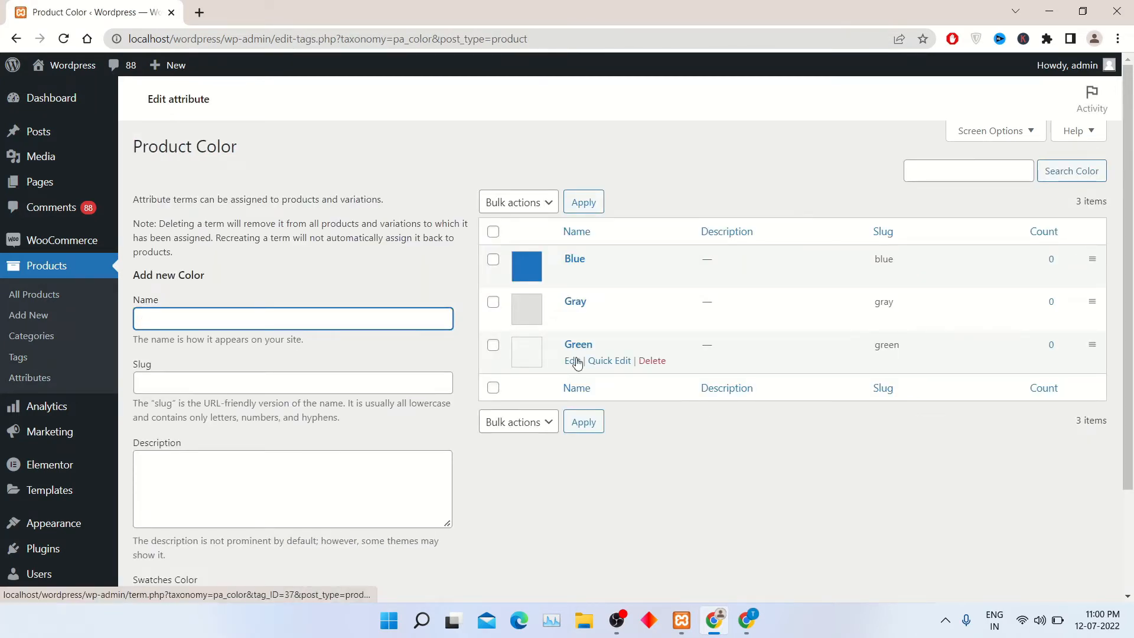
{"action": "left_click", "coordinate": [577, 363]}
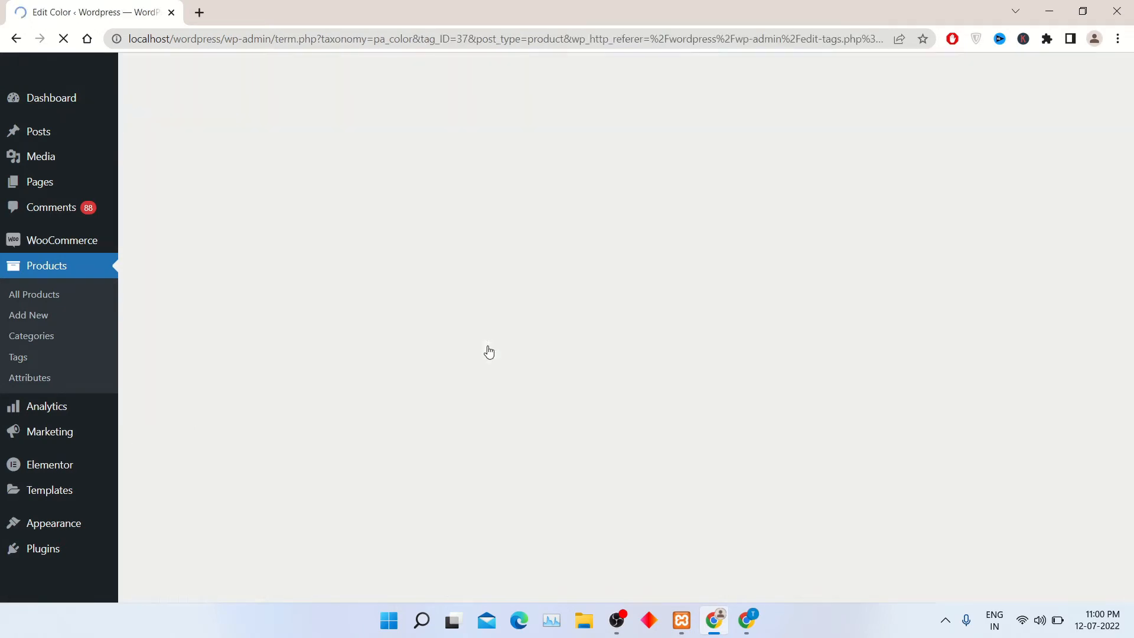
{"action": "left_click", "coordinate": [301, 458]}
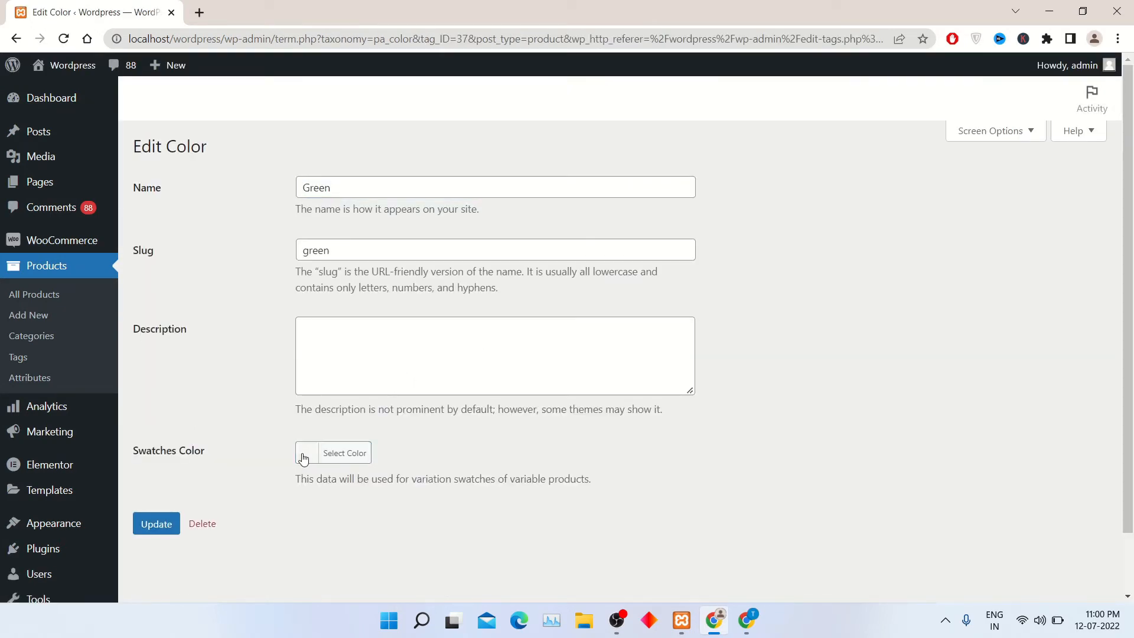
{"action": "scroll", "coordinate": [386, 411], "scroll_direction": "down", "scroll_amount": 2}
{"action": "scroll", "coordinate": [386, 411], "scroll_direction": "down", "scroll_amount": 1}
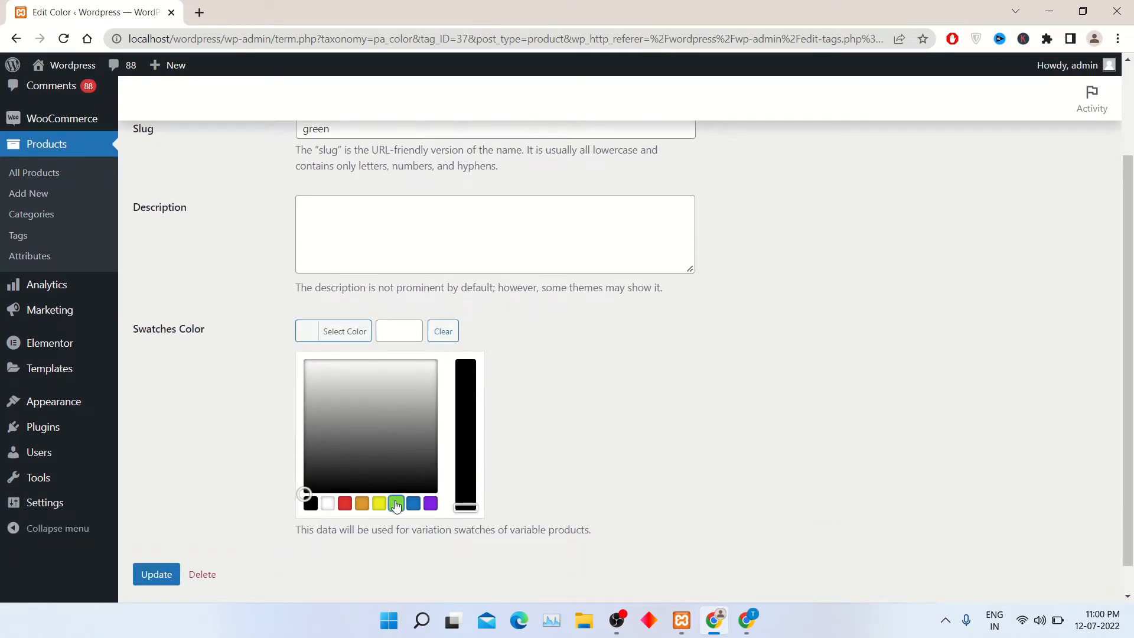
{"action": "left_click", "coordinate": [397, 503]}
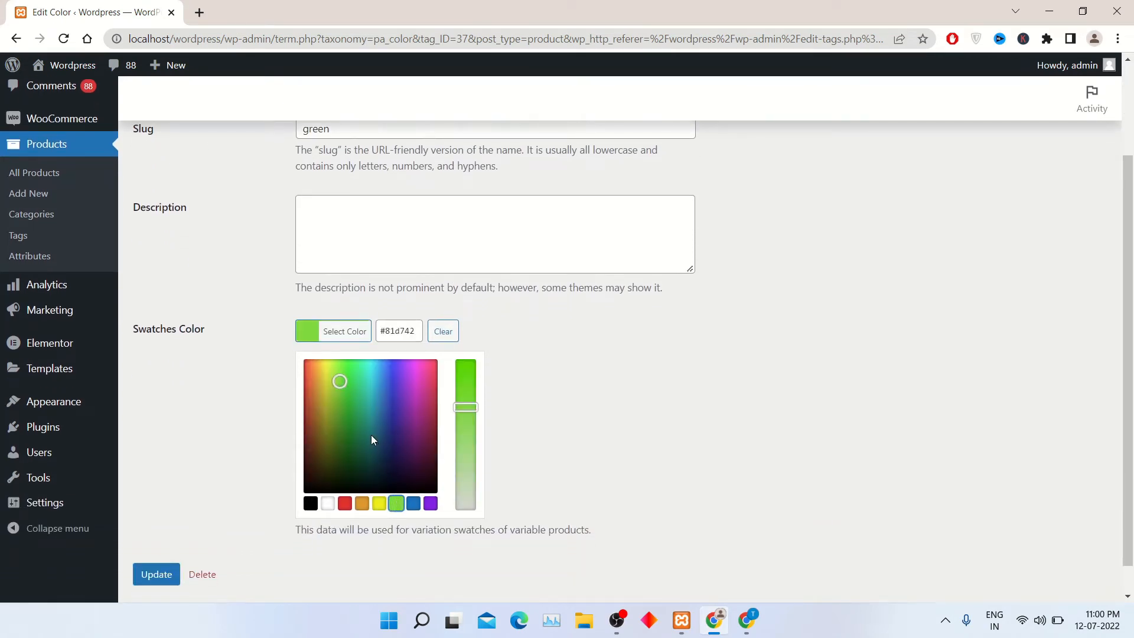
{"action": "left_click", "coordinate": [197, 524]}
{"action": "left_click", "coordinate": [151, 462]}
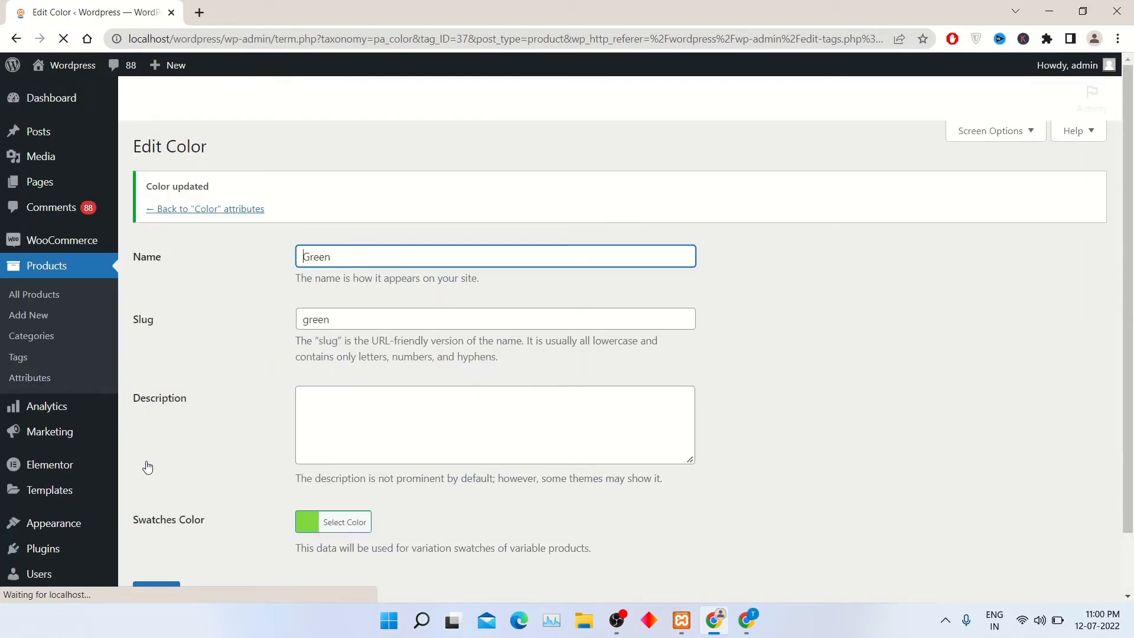
{"action": "scroll", "coordinate": [242, 383], "scroll_direction": "down", "scroll_amount": 1}
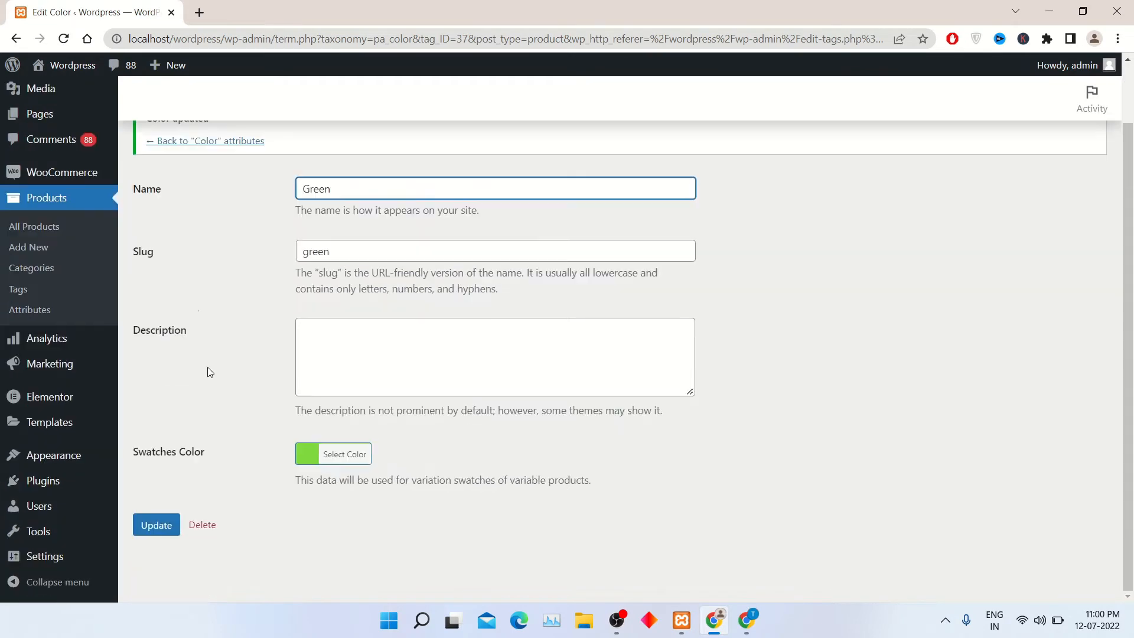
{"action": "left_click", "coordinate": [251, 142]}
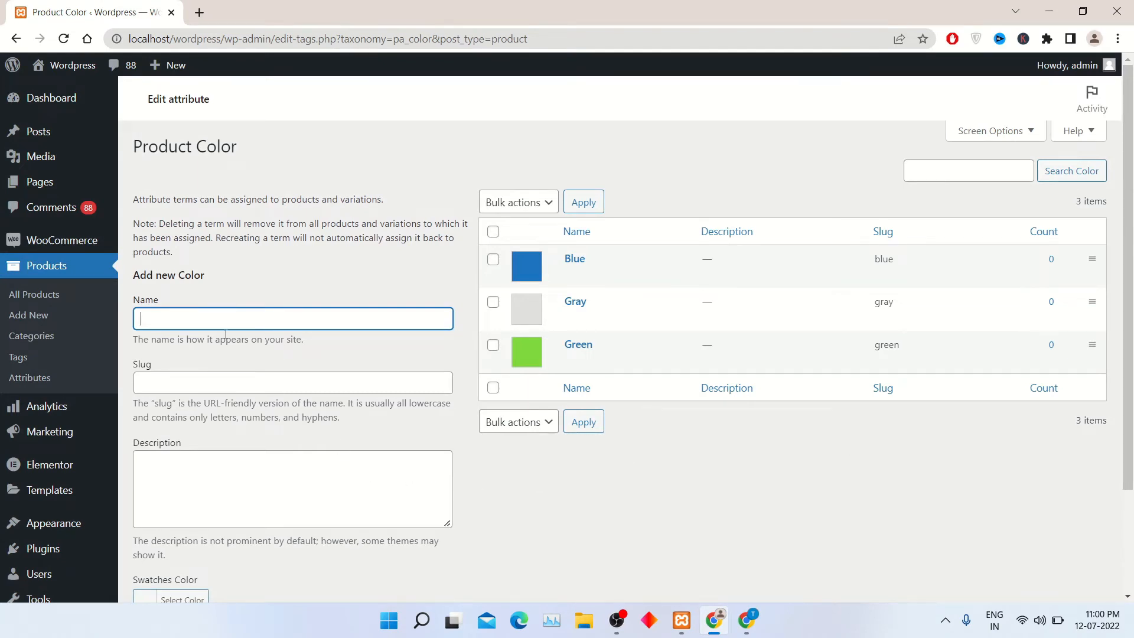
Start a new product in a separate browser tab and name it Tshirt.
{"action": "right_click", "coordinate": [39, 321]}
{"action": "left_click", "coordinate": [54, 335]}
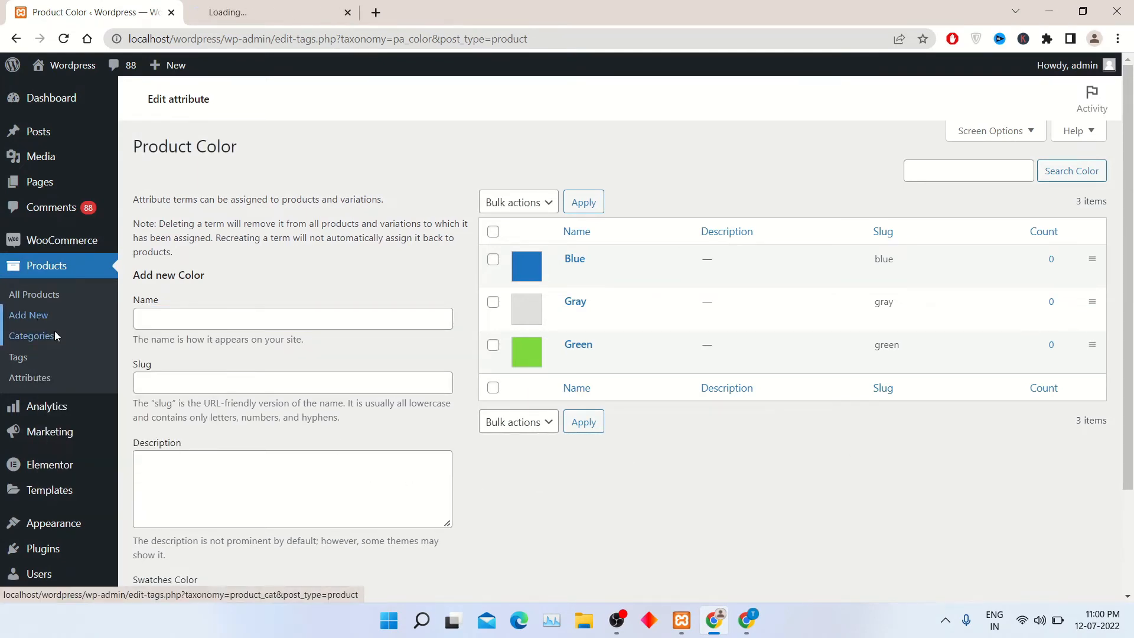
{"action": "left_click", "coordinate": [256, 7]}
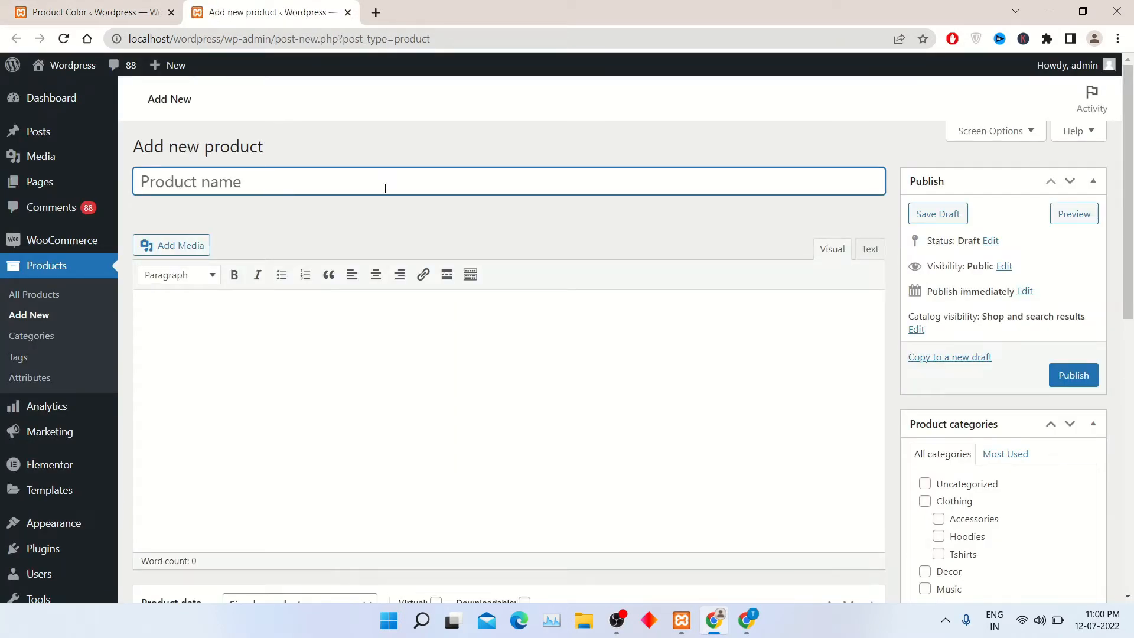
{"action": "type", "text": "Tshirt"}
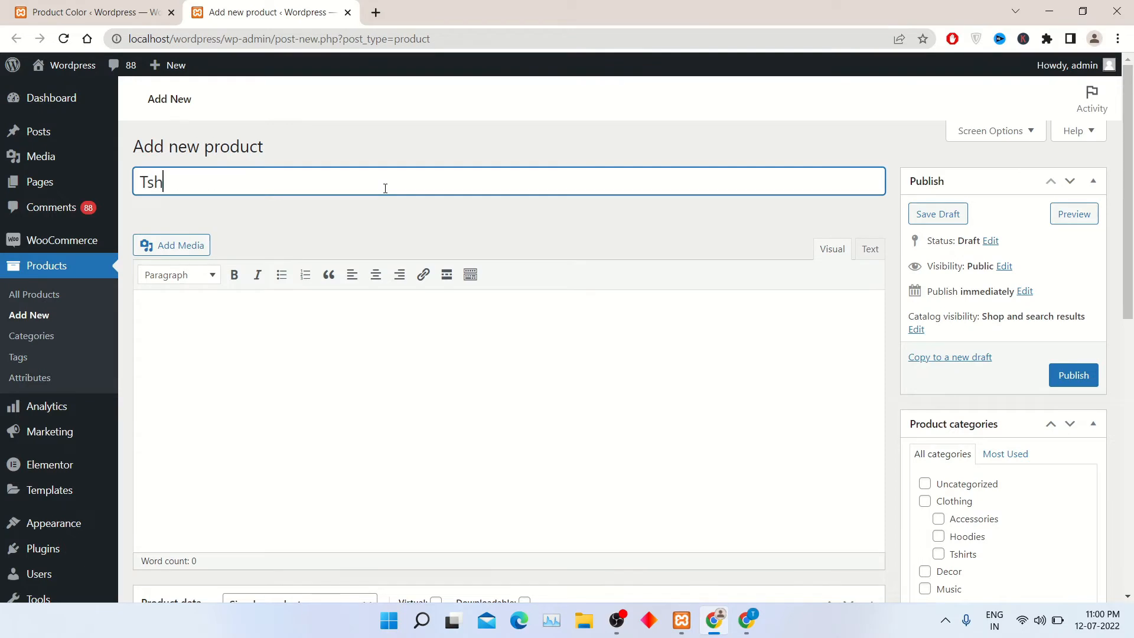
Complete the product name as Tshirt and enter "This is My Tshirt" as the product description.
{"action": "key", "text": "BackSpace"}
{"action": "key", "text": "BackSpace"}
{"action": "key", "text": "BackSpace"}
{"action": "type", "text": "irt"}
{"action": "left_click", "coordinate": [552, 405]}
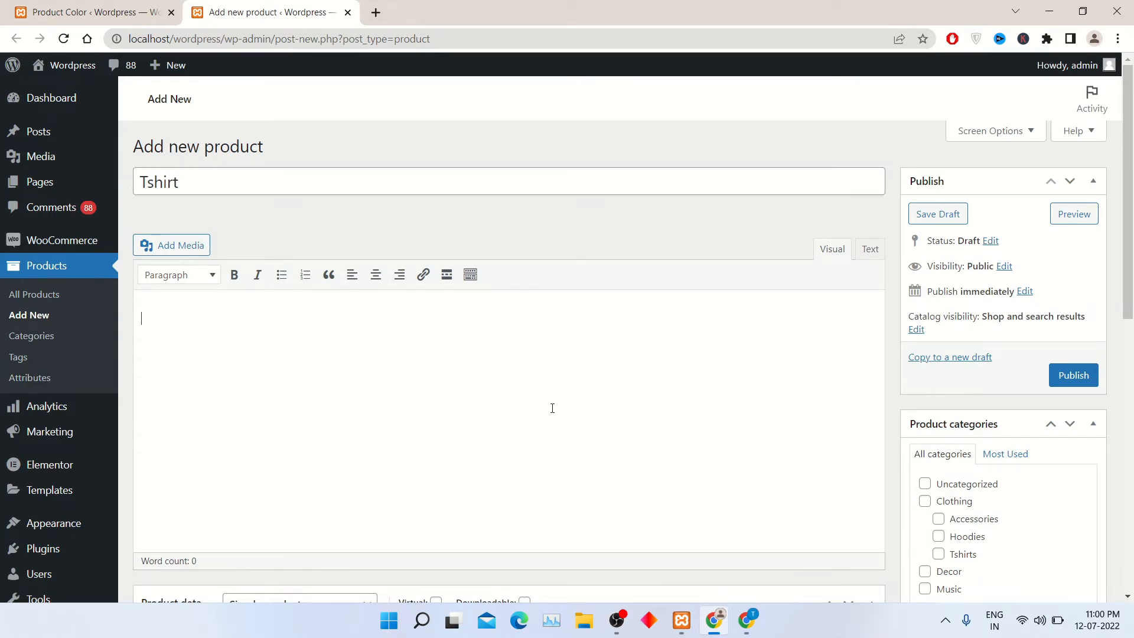
{"action": "scroll", "coordinate": [553, 408], "scroll_direction": "down", "scroll_amount": 1}
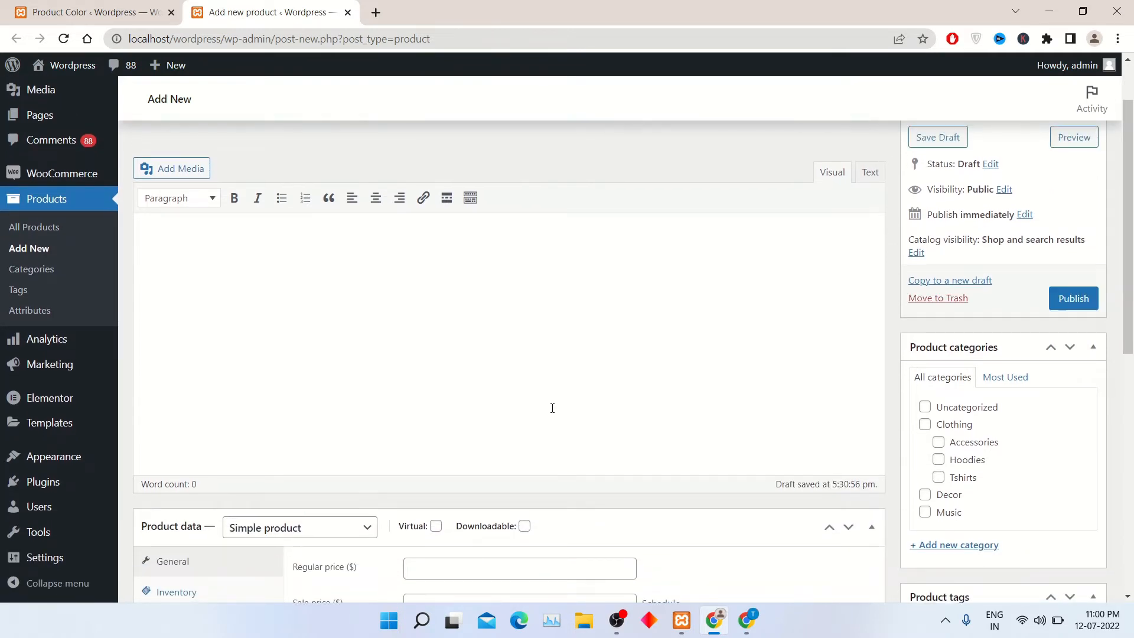
{"action": "type", "text": "This is My"}
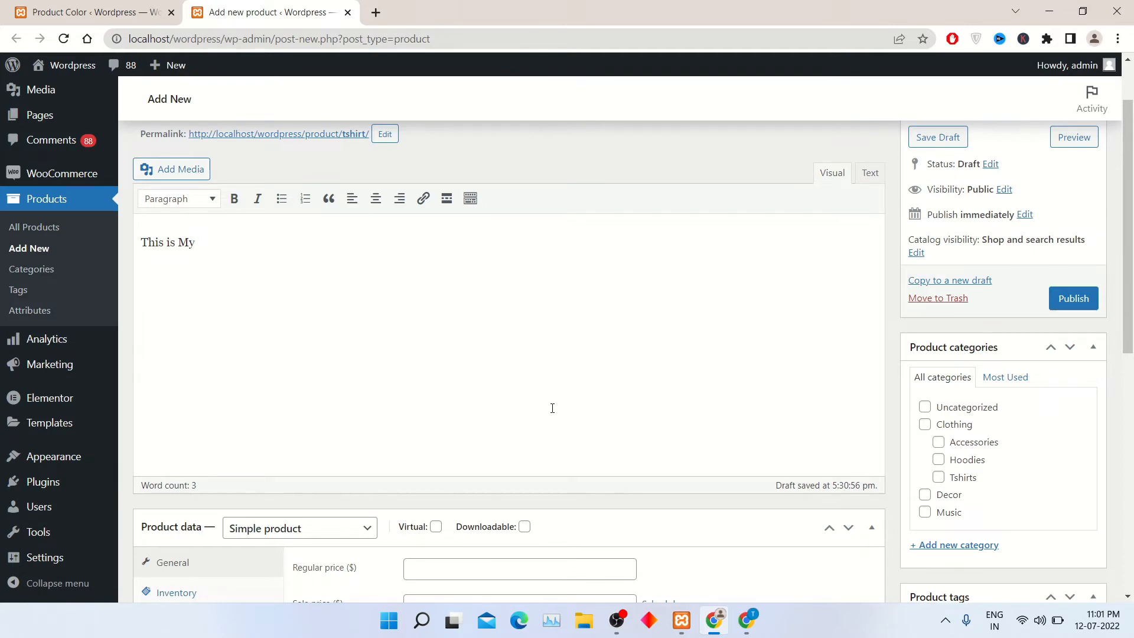
{"action": "type", "text": "Tshirt"}
Change the product type in the product data to Variable product.
{"action": "scroll", "coordinate": [553, 409], "scroll_direction": "down", "scroll_amount": 4}
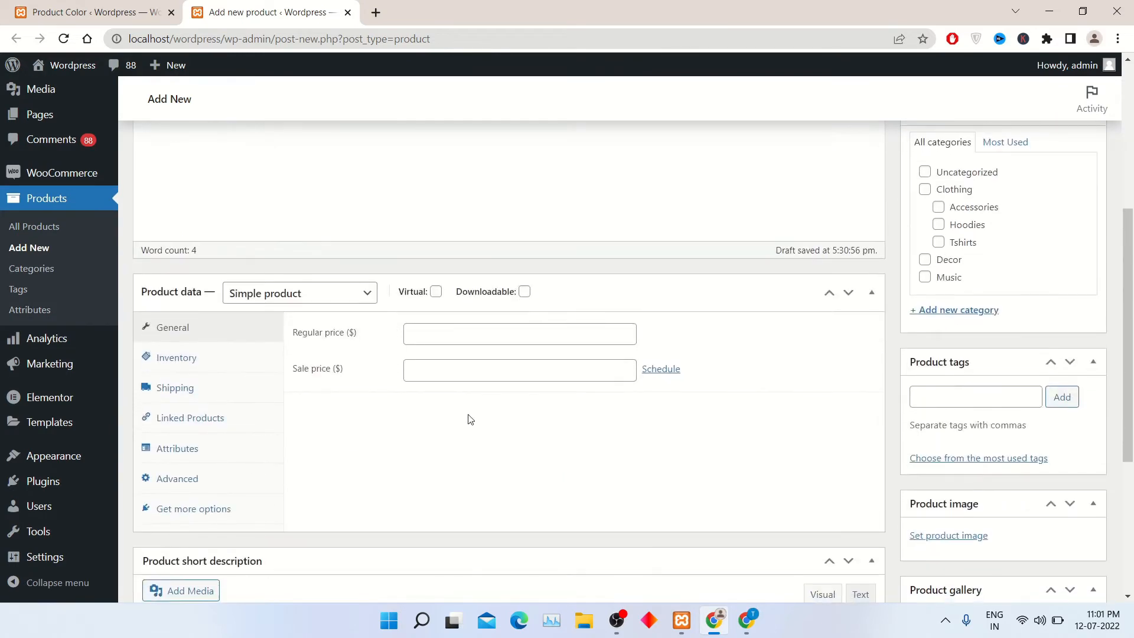
{"action": "left_click", "coordinate": [362, 293]}
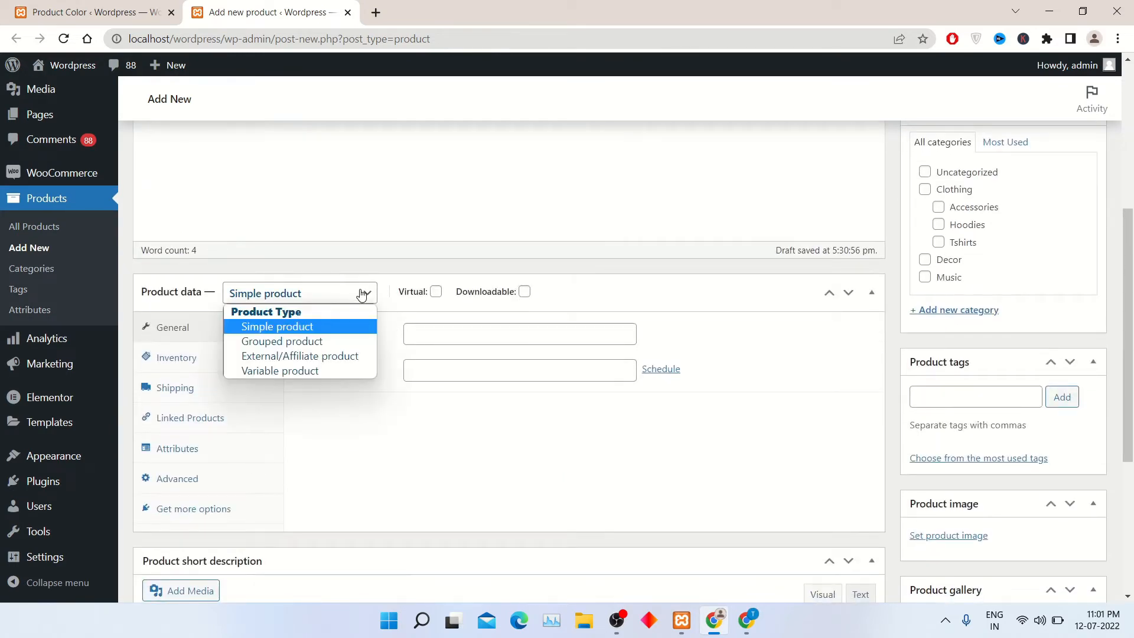
{"action": "left_click", "coordinate": [332, 372]}
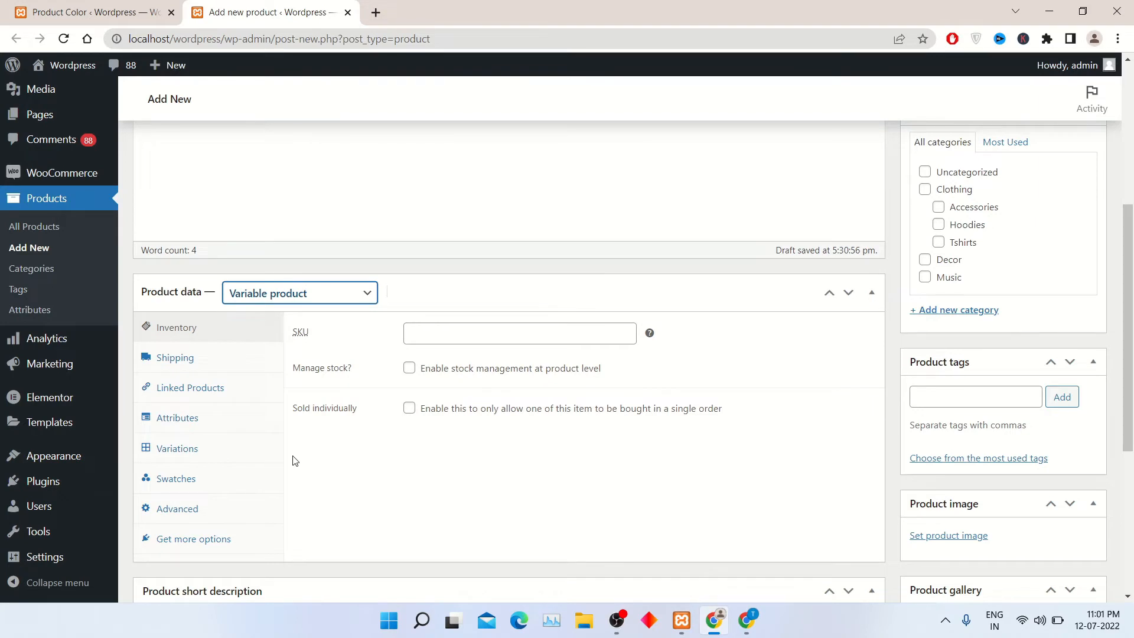
Check the Color terms and attributes list in the other browser tab, and add the Color attribute to the product.
{"action": "left_click", "coordinate": [246, 427]}
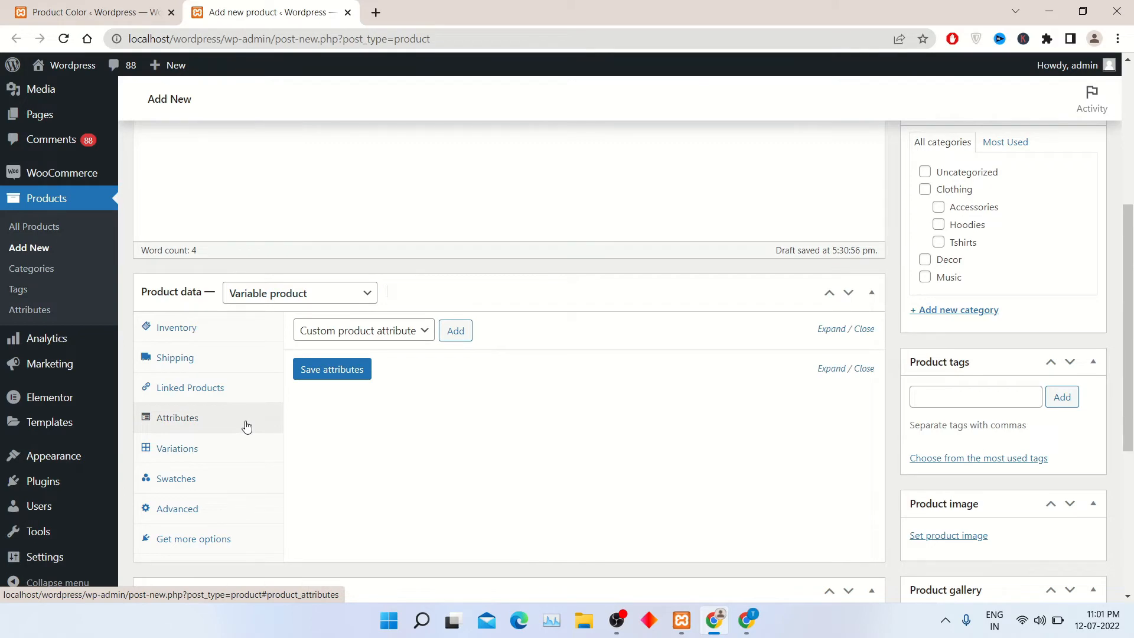
{"action": "left_click", "coordinate": [367, 341]}
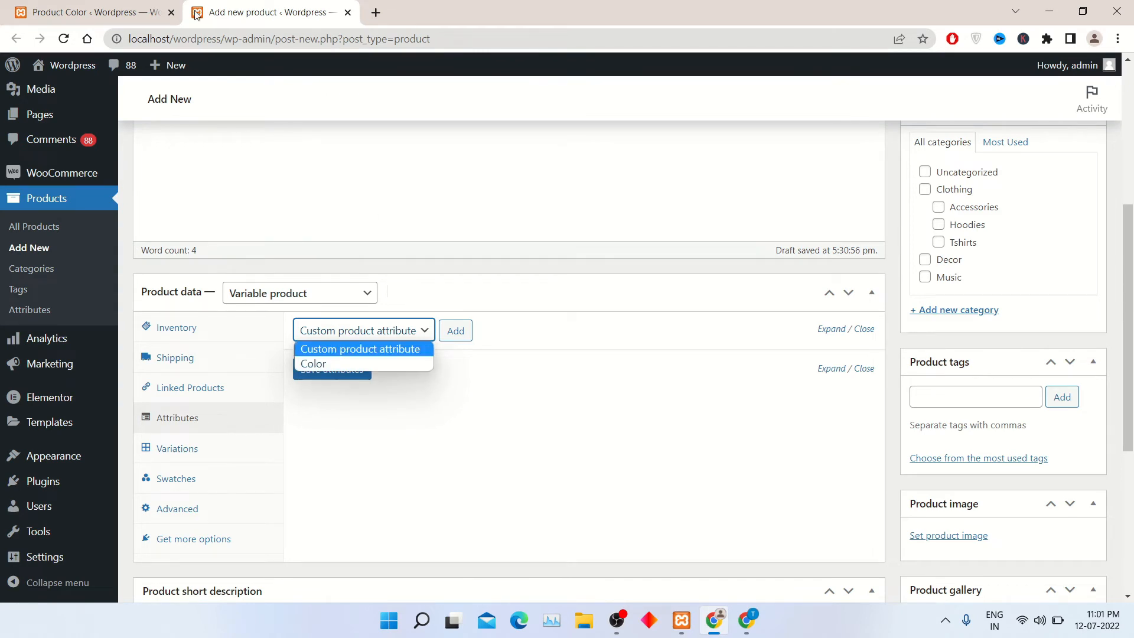
{"action": "left_click", "coordinate": [149, 6]}
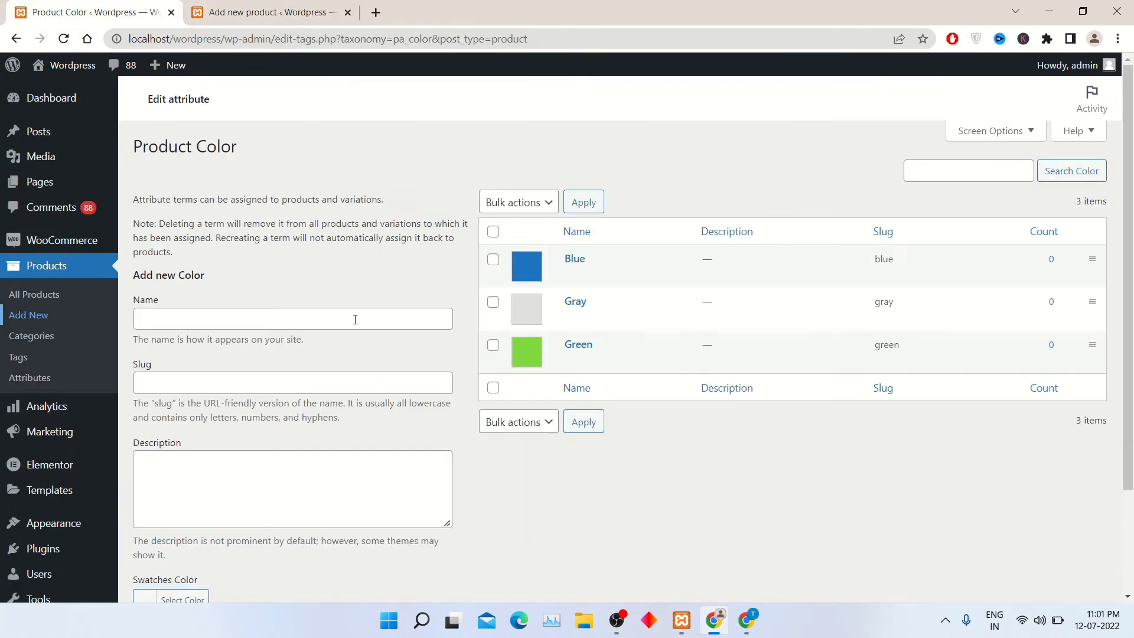
{"action": "left_click", "coordinate": [59, 381]}
{"action": "key", "text": "ctrl+Tab"}
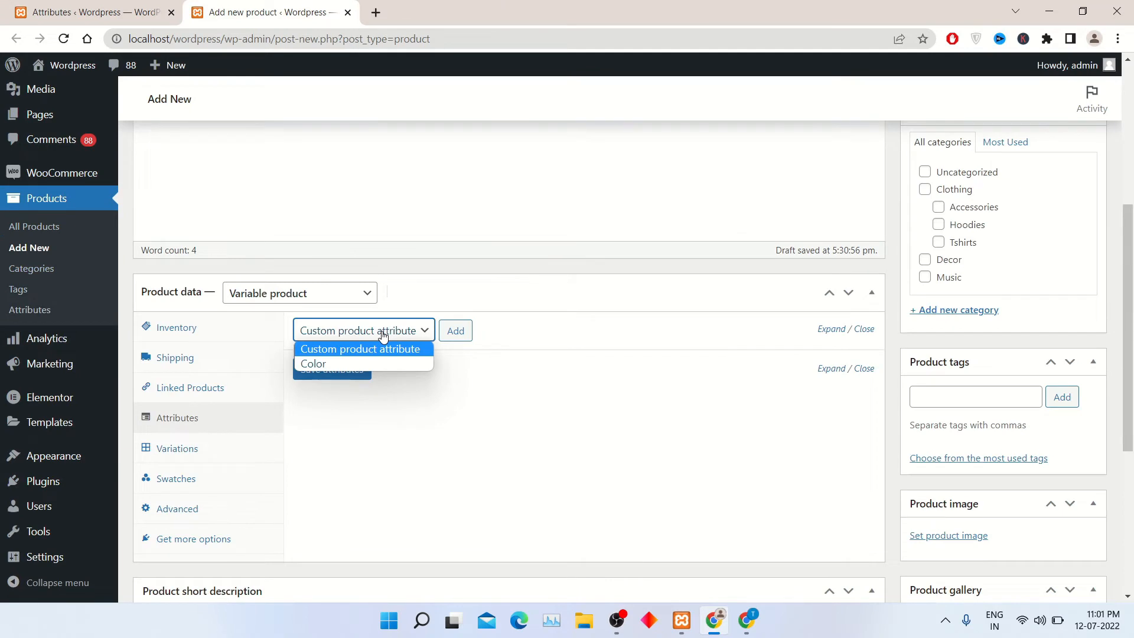
{"action": "left_click", "coordinate": [406, 366]}
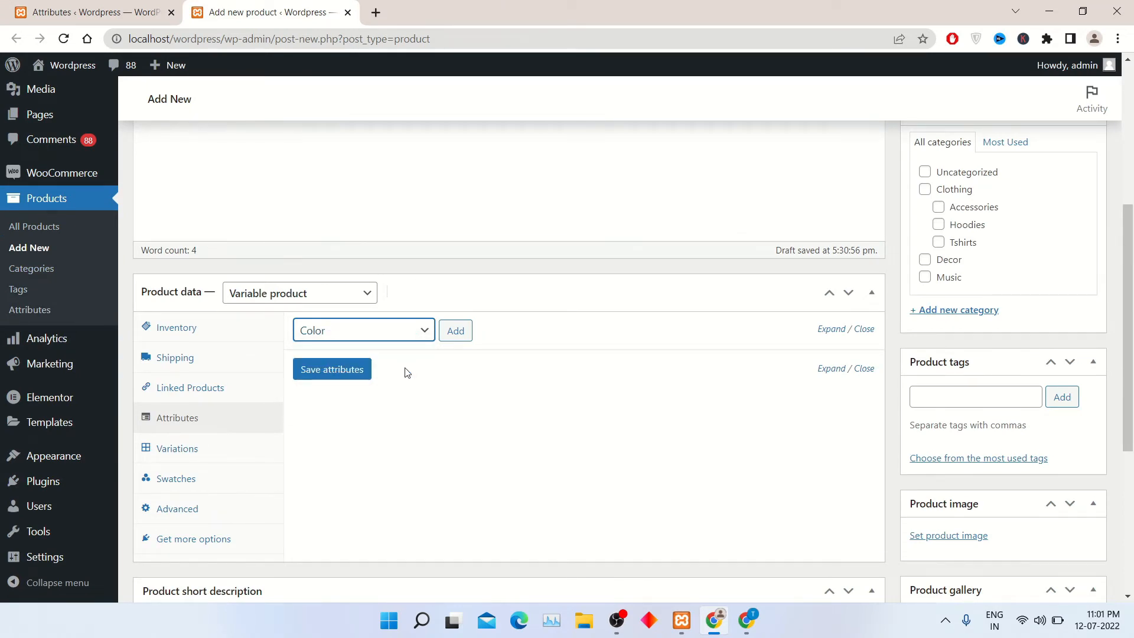
{"action": "left_click", "coordinate": [456, 332]}
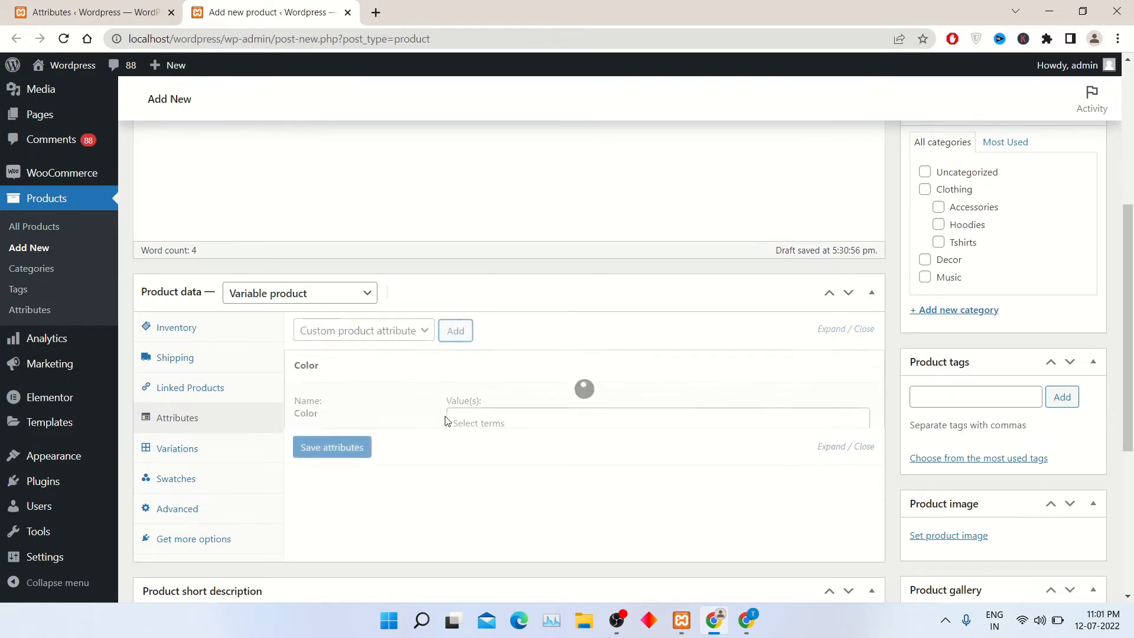
Assign the Blue and Gray terms to the Color attribute, enable it for variations and save the attributes.
{"action": "left_click", "coordinate": [482, 415]}
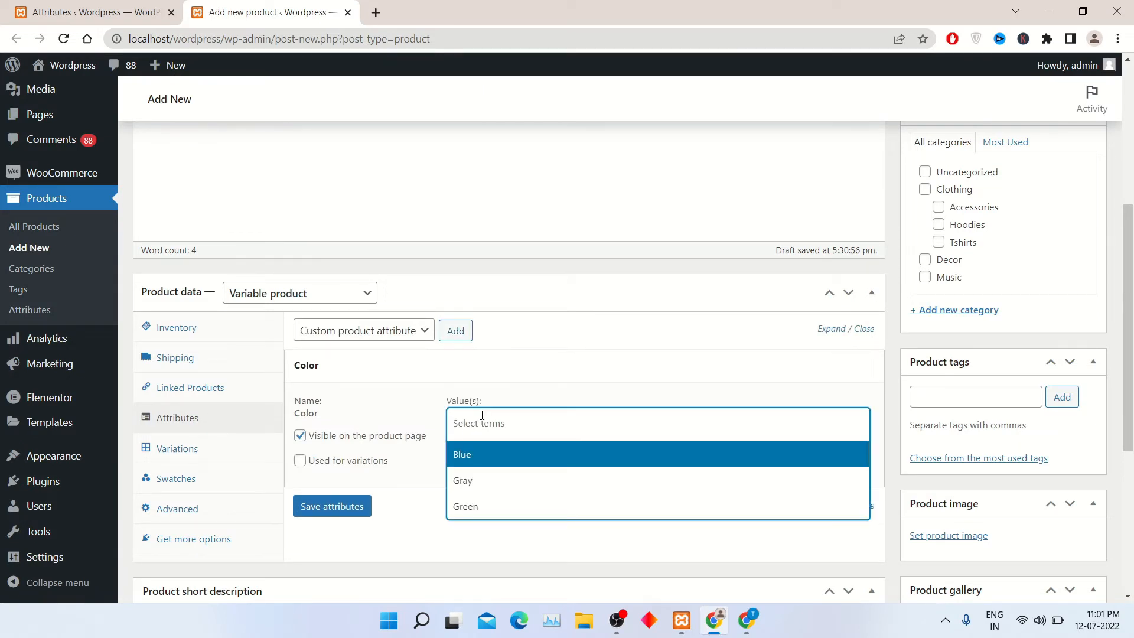
{"action": "left_click", "coordinate": [490, 456]}
{"action": "left_click", "coordinate": [556, 430]}
{"action": "left_click", "coordinate": [517, 486]}
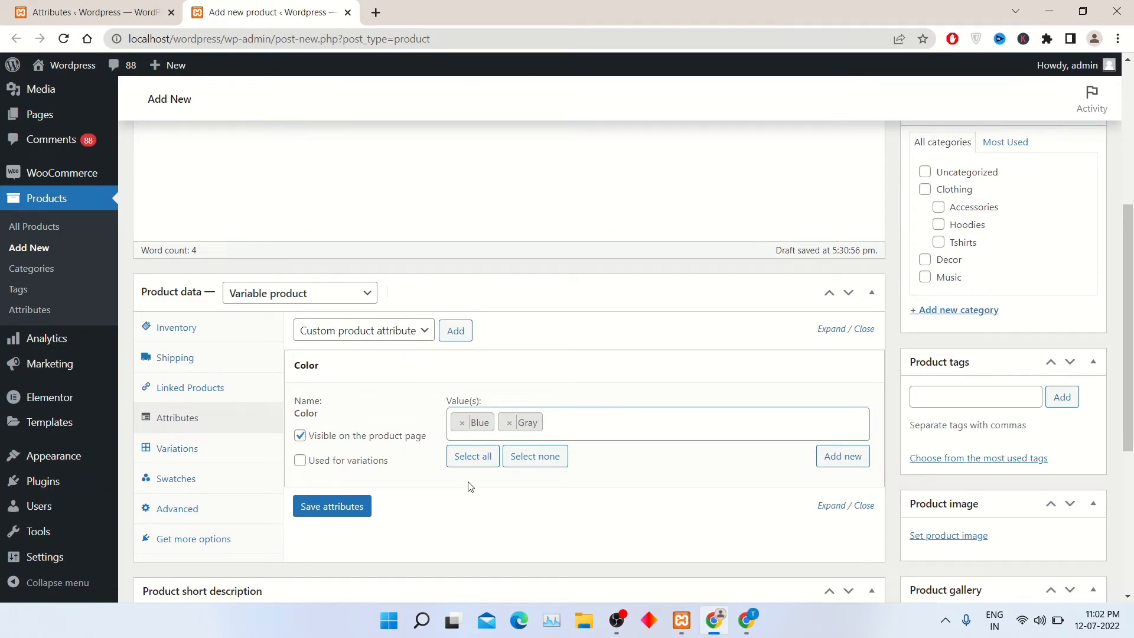
{"action": "left_click", "coordinate": [366, 470]}
{"action": "left_click", "coordinate": [348, 518]}
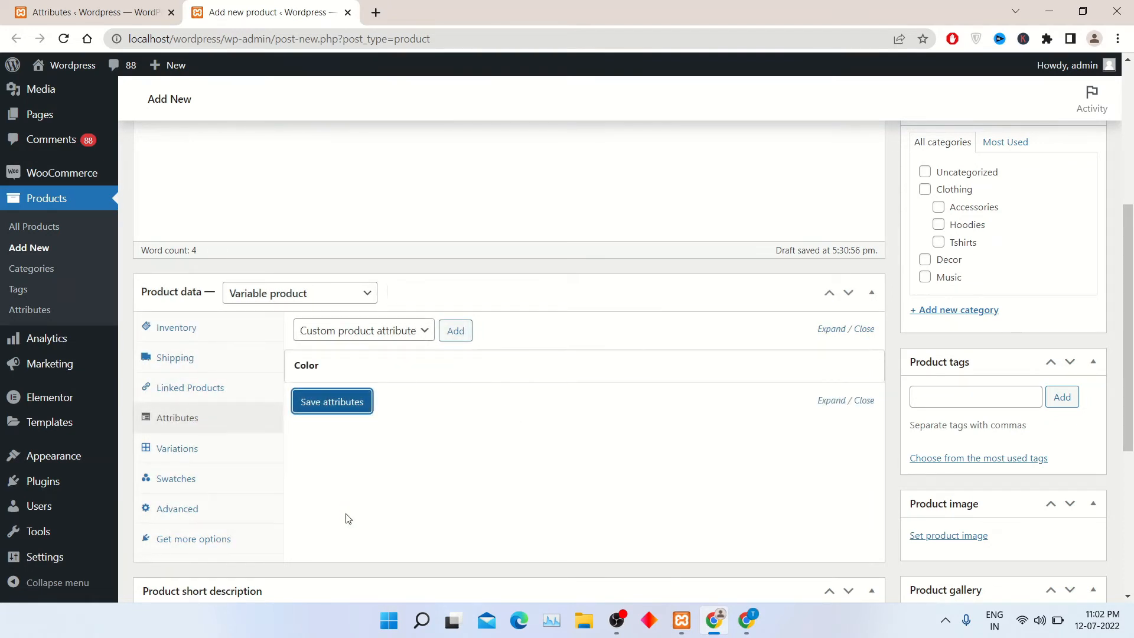
Create the product's variations from all attributes and accept the confirmation dialogs.
{"action": "left_click", "coordinate": [263, 449]}
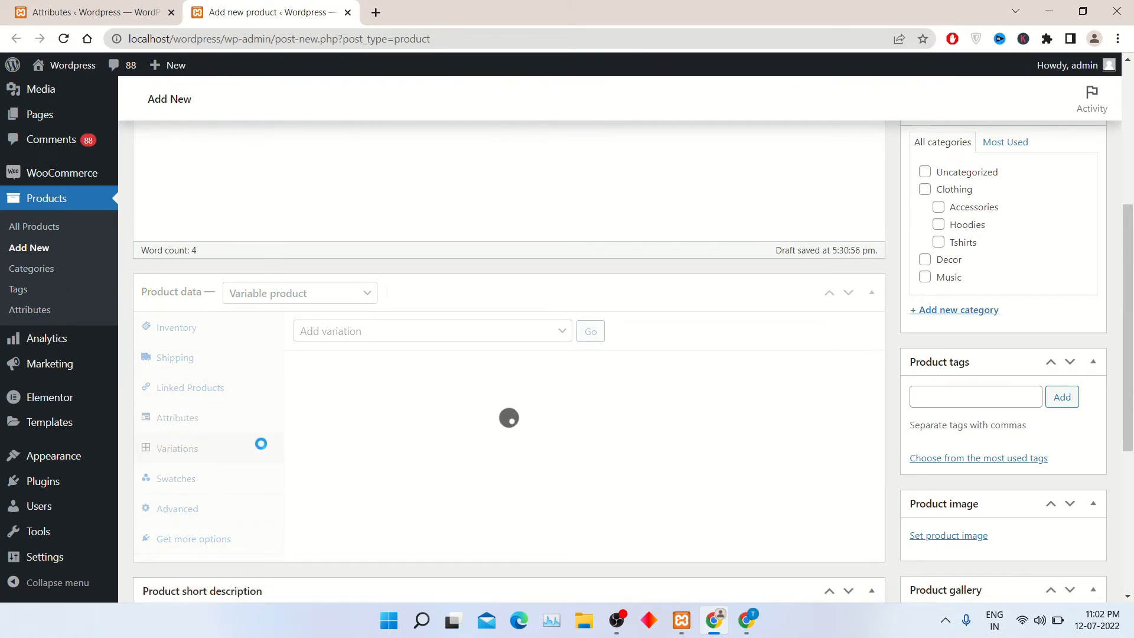
{"action": "left_click", "coordinate": [421, 338]}
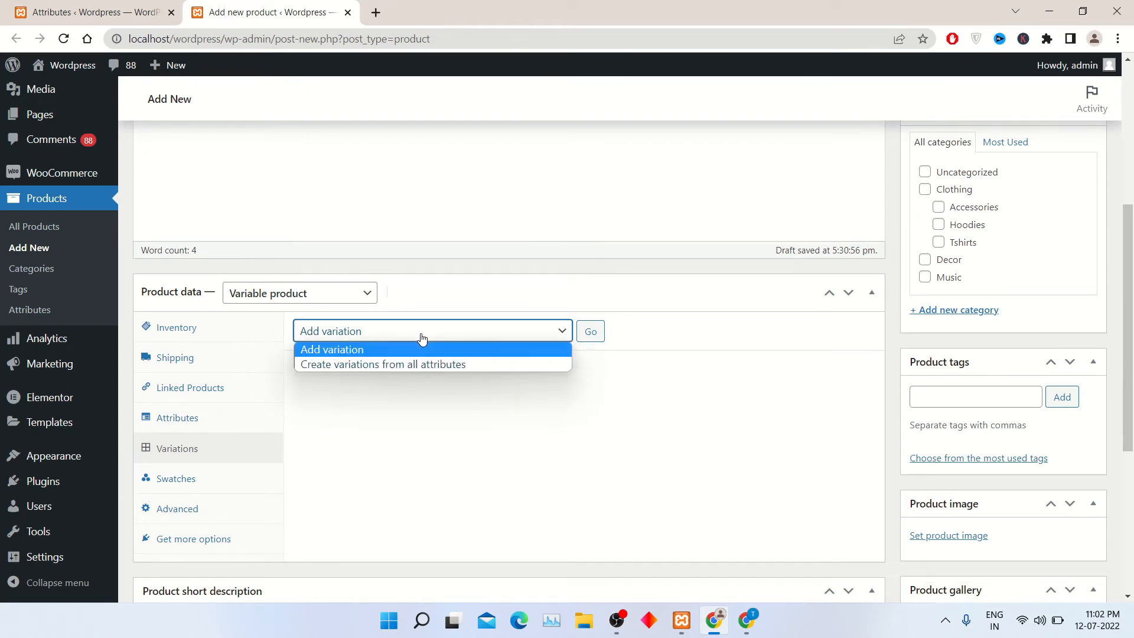
{"action": "left_click", "coordinate": [413, 365]}
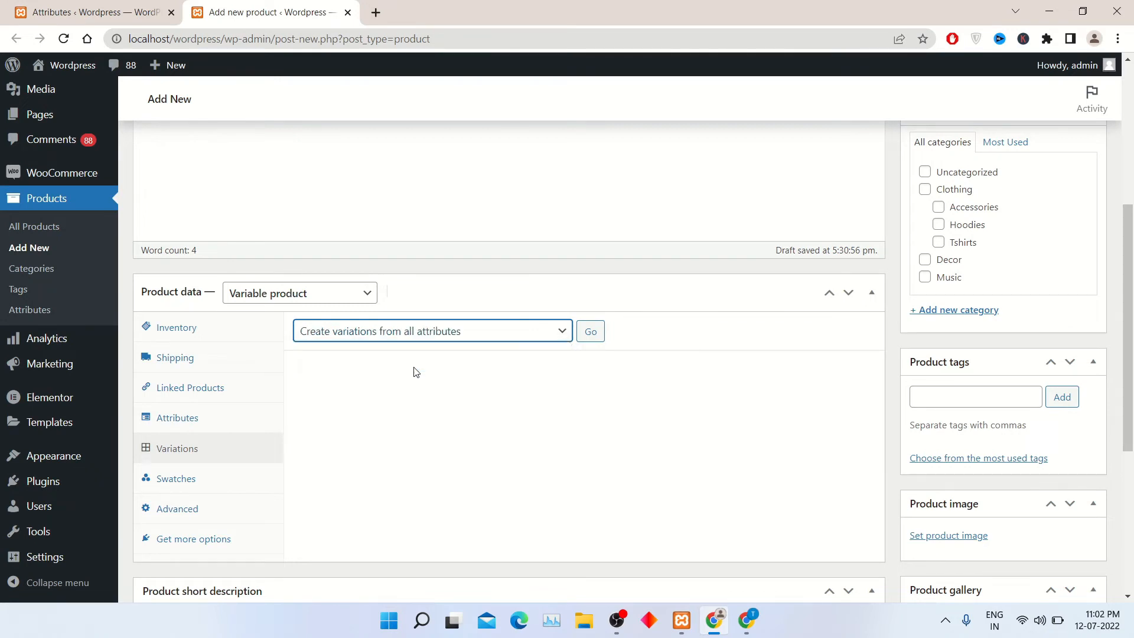
{"action": "left_click", "coordinate": [597, 334]}
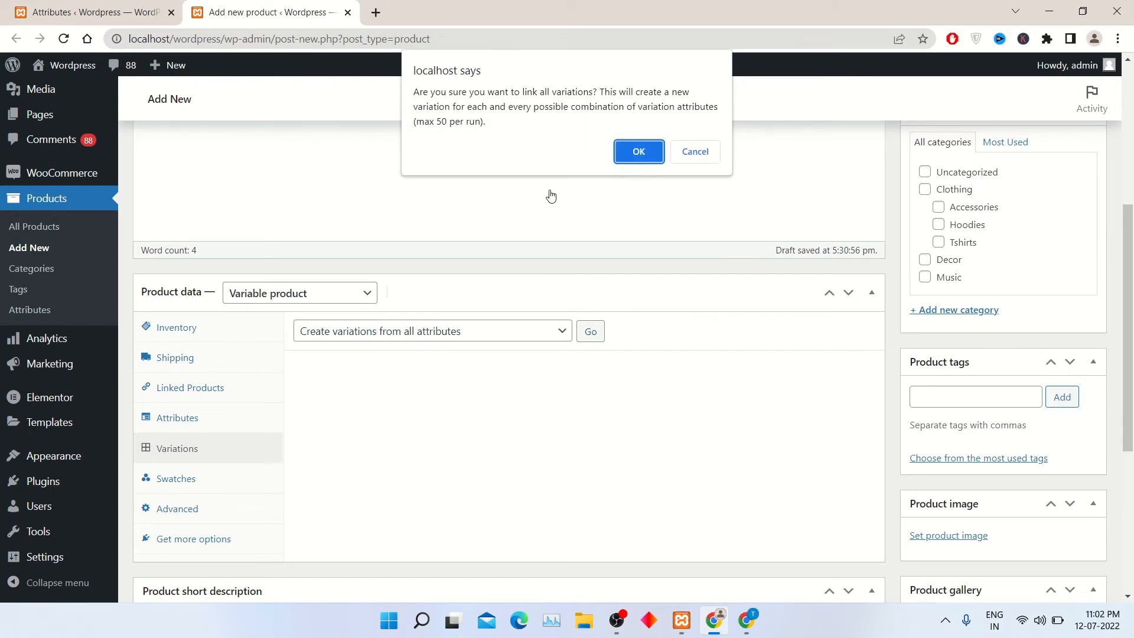
{"action": "left_click", "coordinate": [633, 155]}
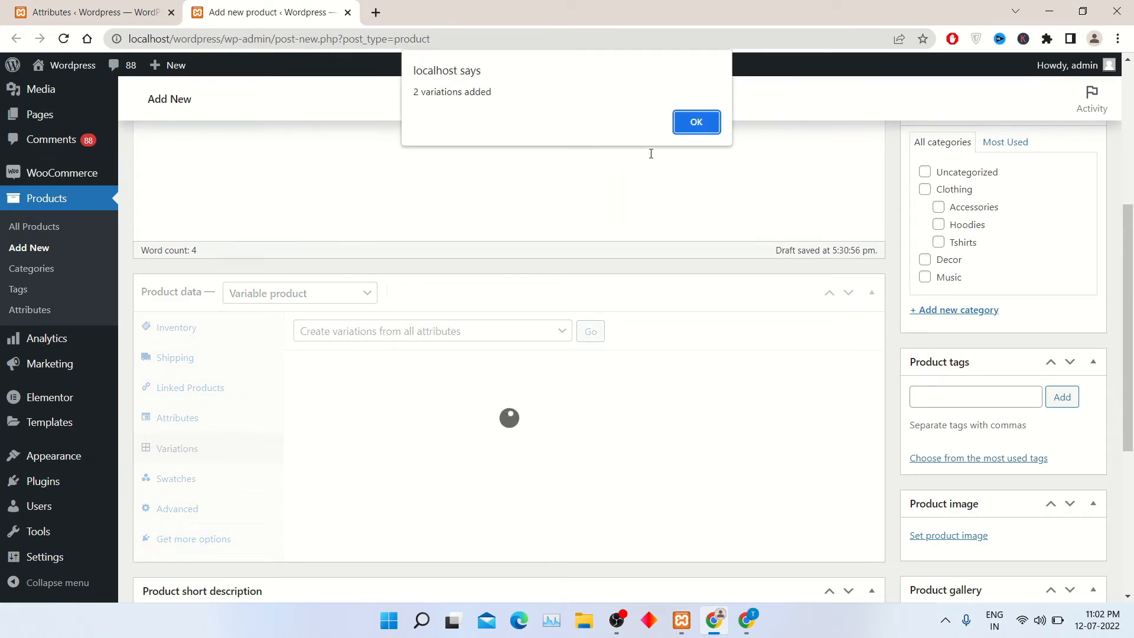
{"action": "left_click", "coordinate": [709, 128]}
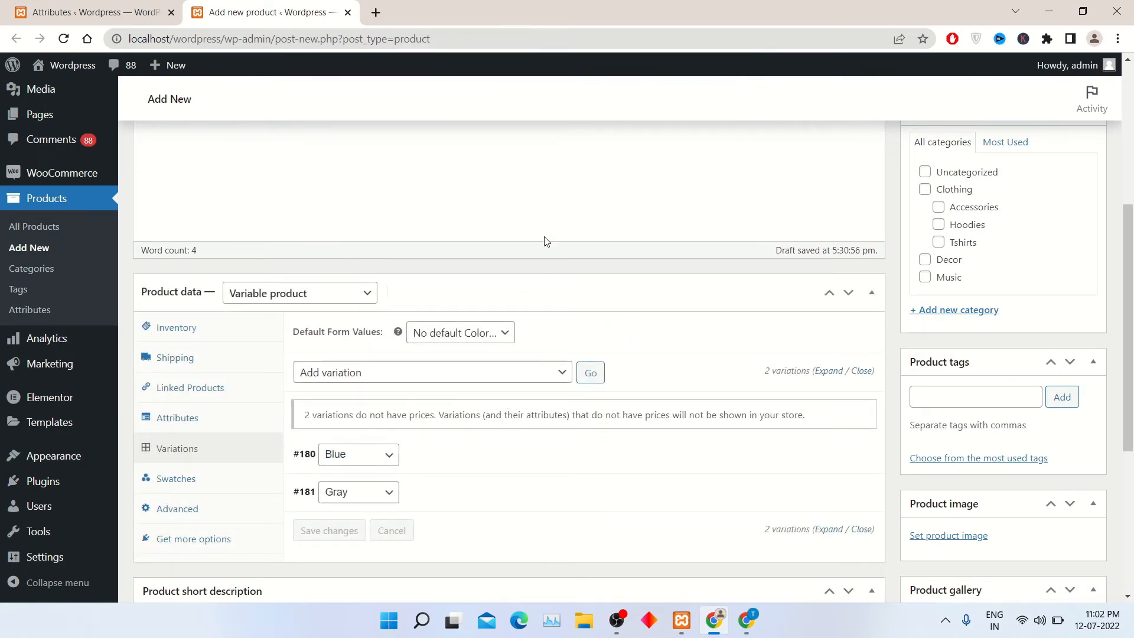
Set the Blue variation's regular price to $220 and its image to the light blue T-shirt from the media library.
{"action": "scroll", "coordinate": [479, 414], "scroll_direction": "down", "scroll_amount": 2}
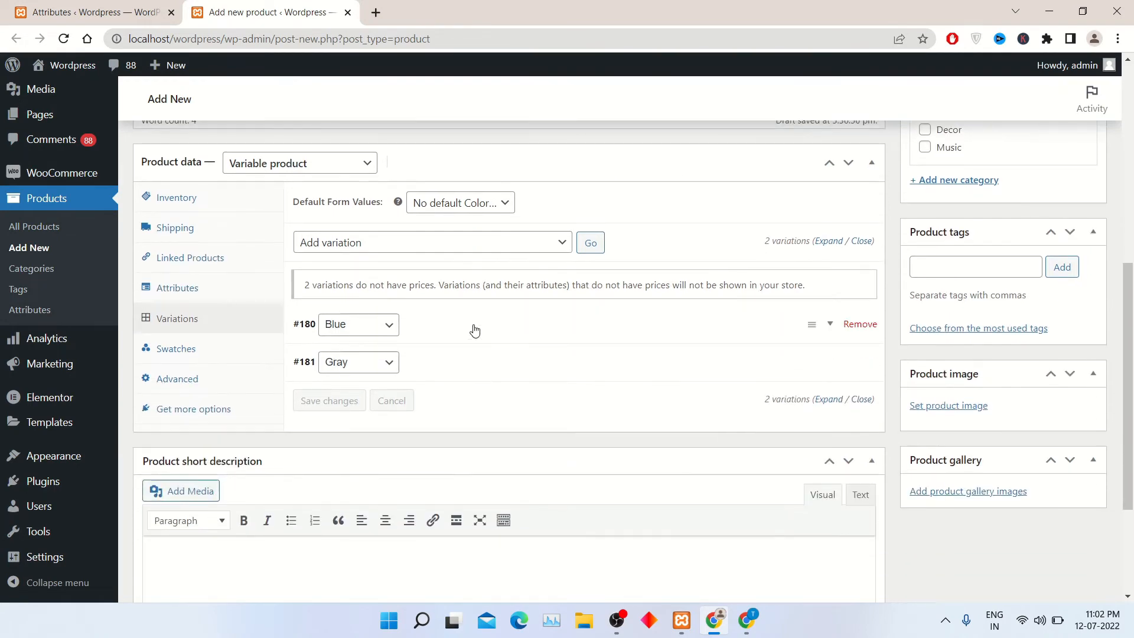
{"action": "left_click", "coordinate": [474, 330]}
{"action": "scroll", "coordinate": [414, 413], "scroll_direction": "down", "scroll_amount": 1}
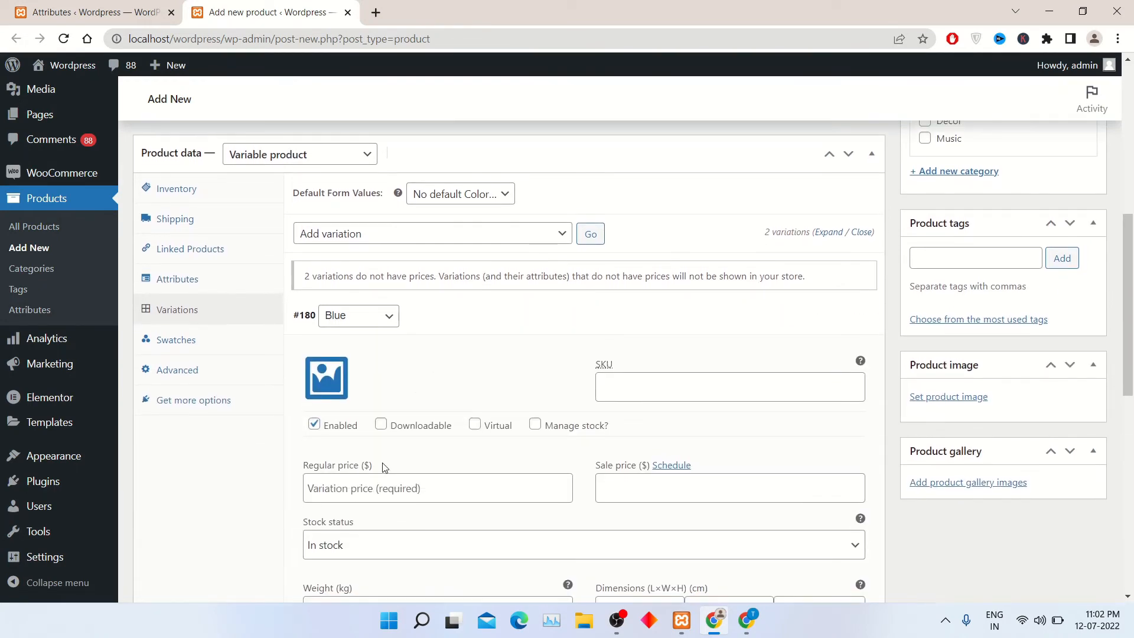
{"action": "left_click", "coordinate": [371, 477]}
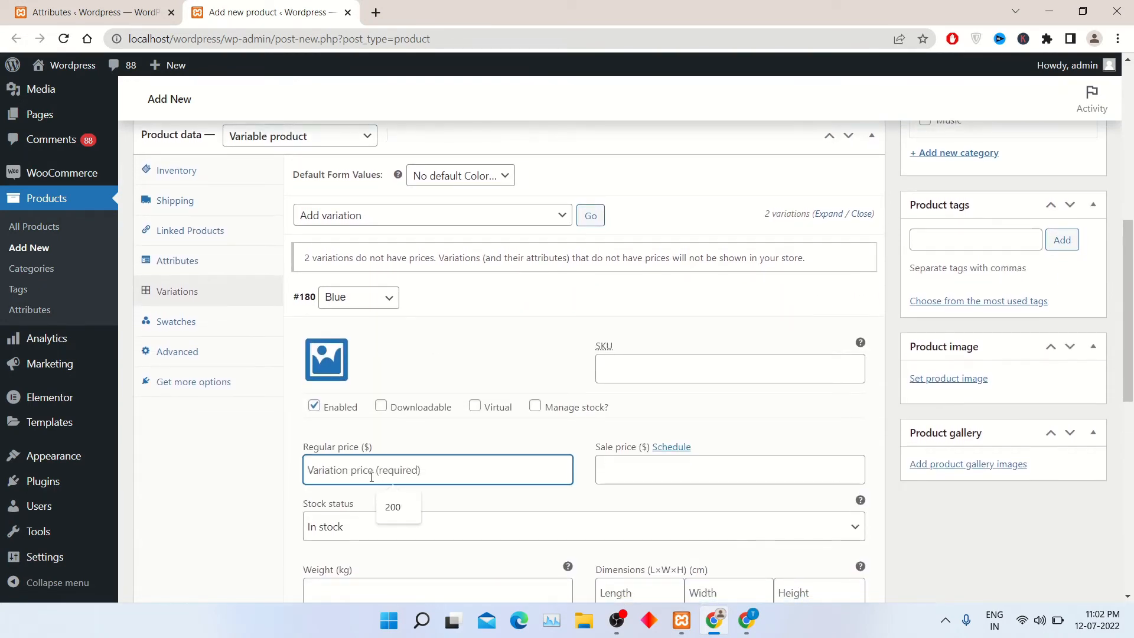
{"action": "type", "text": "220"}
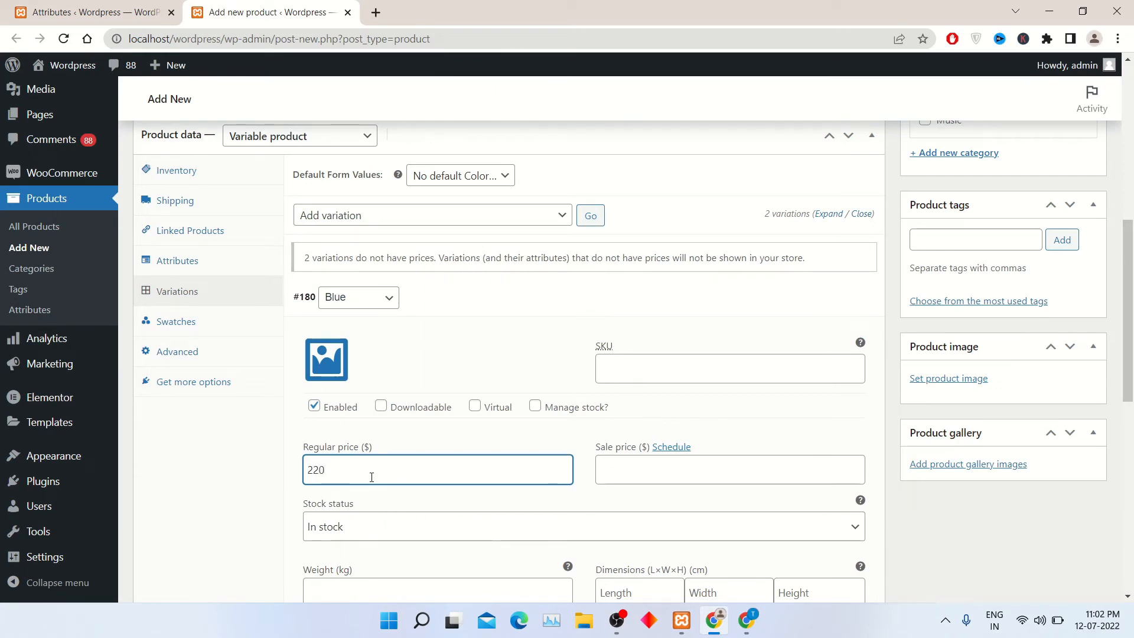
{"action": "left_click", "coordinate": [327, 381]}
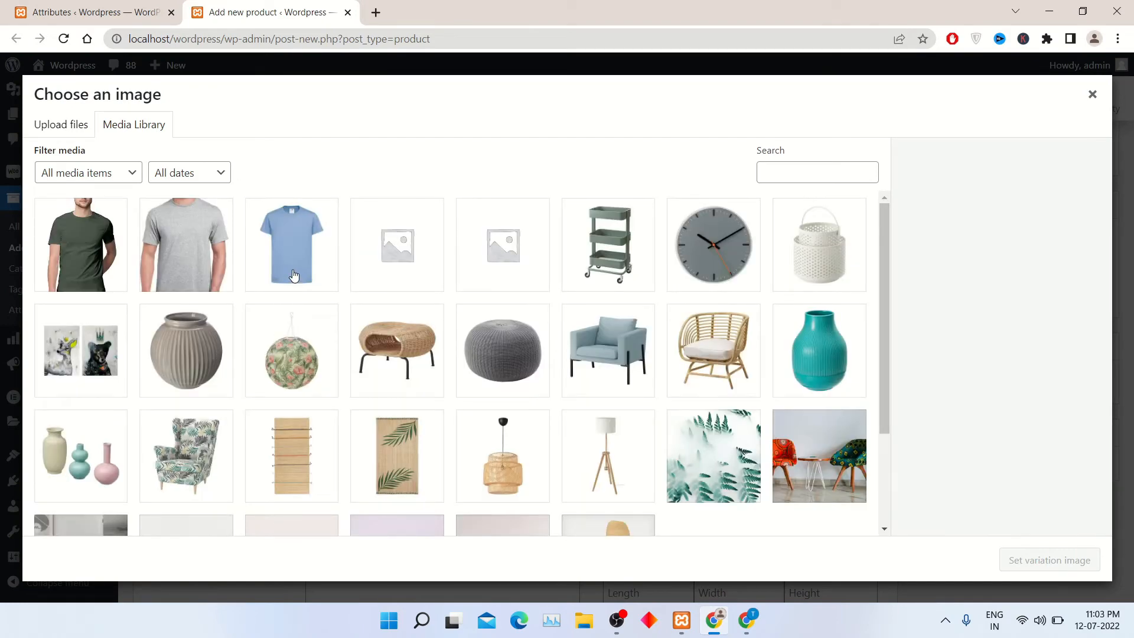
{"action": "left_click", "coordinate": [294, 276]}
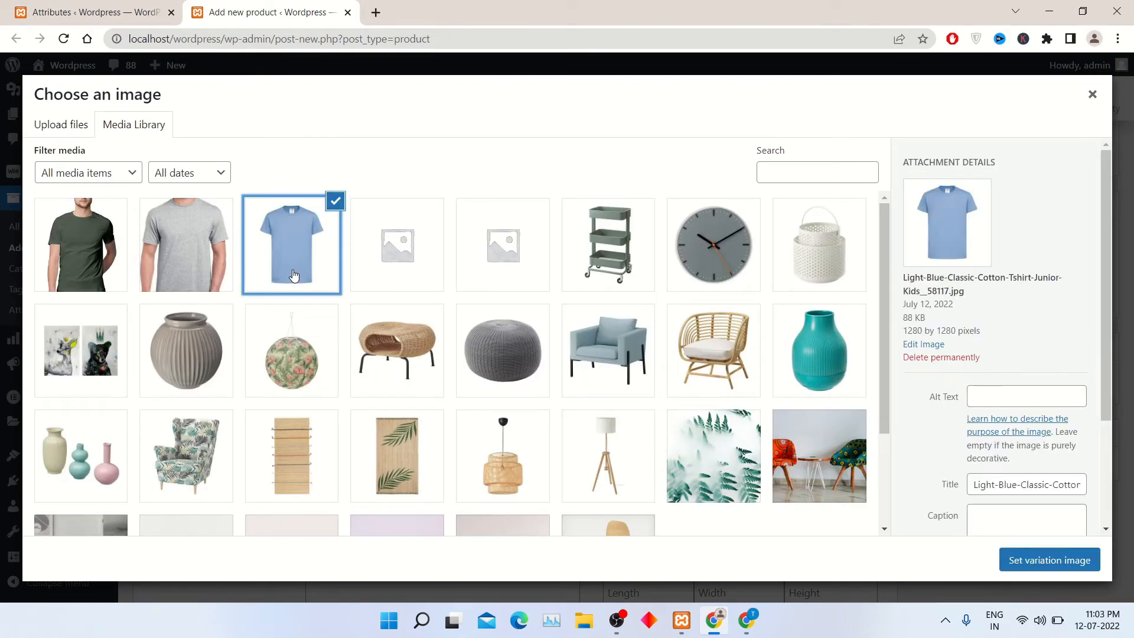
{"action": "left_click", "coordinate": [1037, 569]}
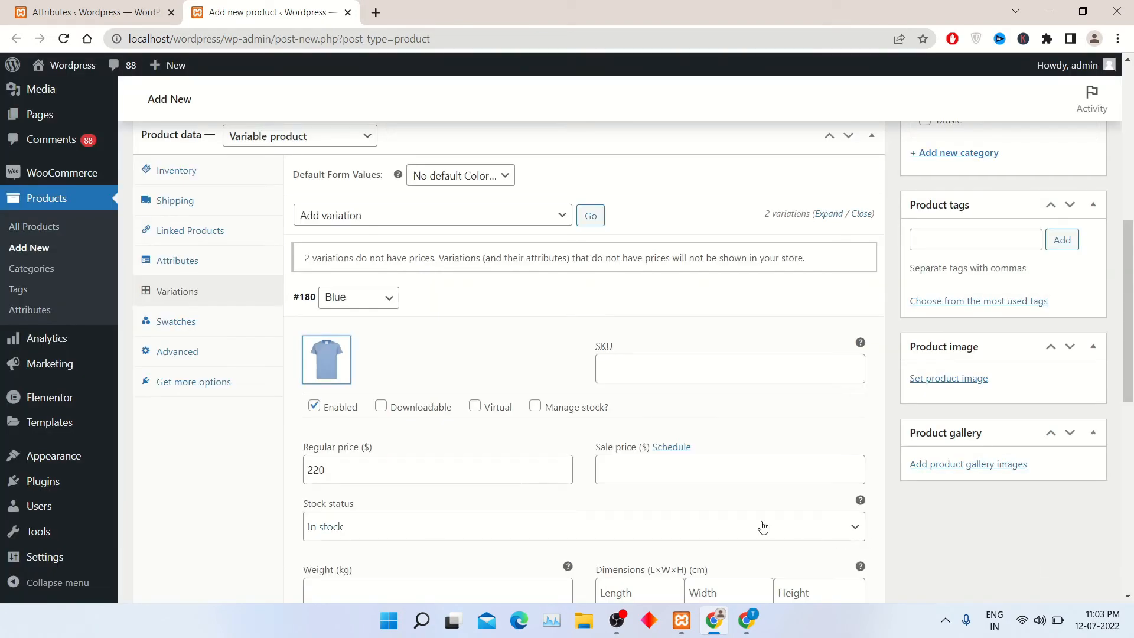
Set the Gray variation's image to the grey T-shirt from the media library and its regular price to $200.
{"action": "scroll", "coordinate": [345, 414], "scroll_direction": "down", "scroll_amount": 3}
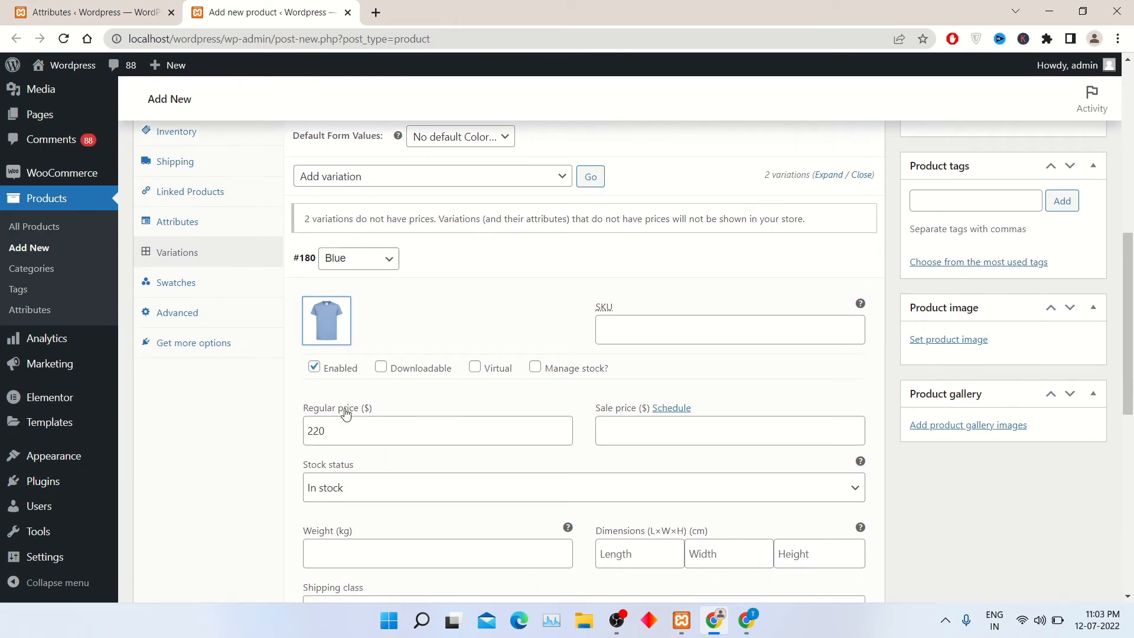
{"action": "scroll", "coordinate": [350, 401], "scroll_direction": "down", "scroll_amount": 3}
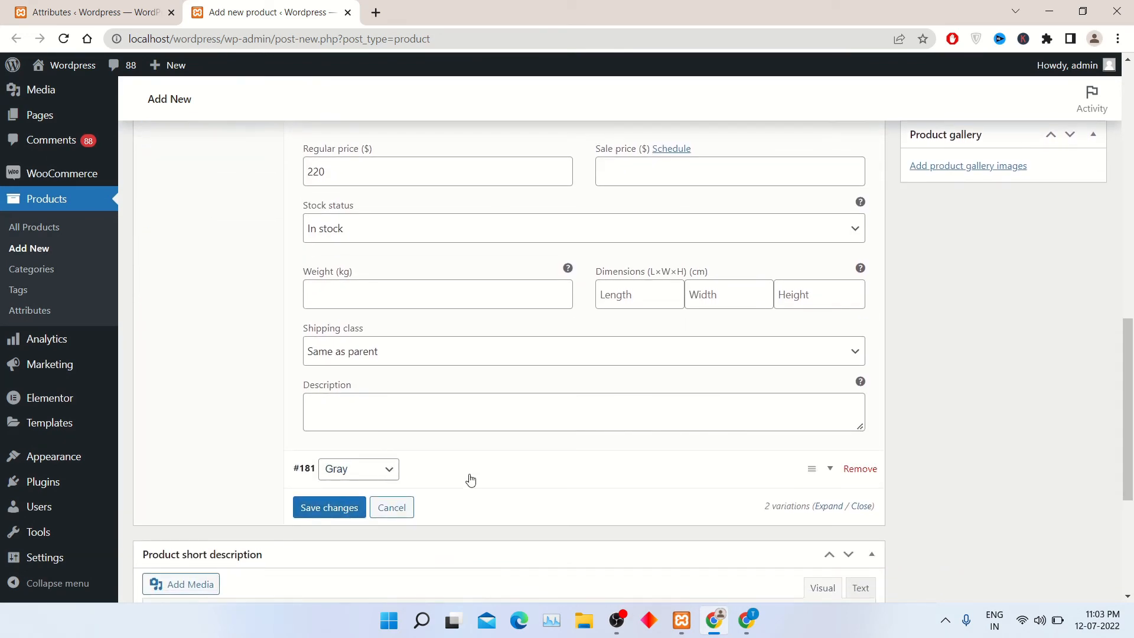
{"action": "left_click", "coordinate": [470, 478]}
{"action": "scroll", "coordinate": [430, 512], "scroll_direction": "down", "scroll_amount": 2}
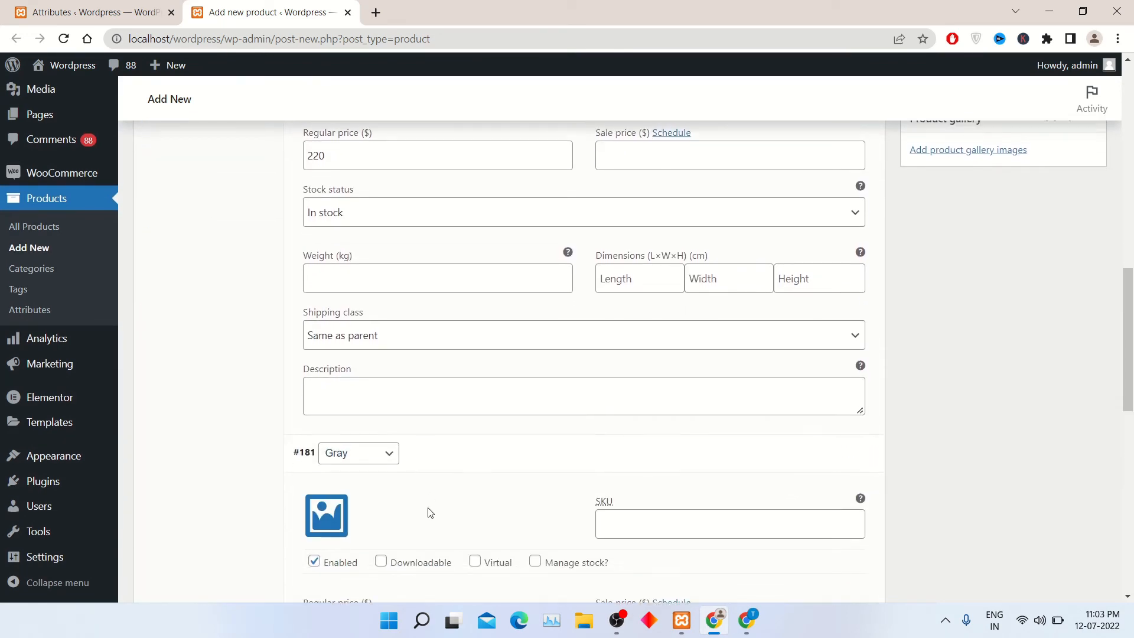
{"action": "scroll", "coordinate": [331, 449], "scroll_direction": "down", "scroll_amount": 1}
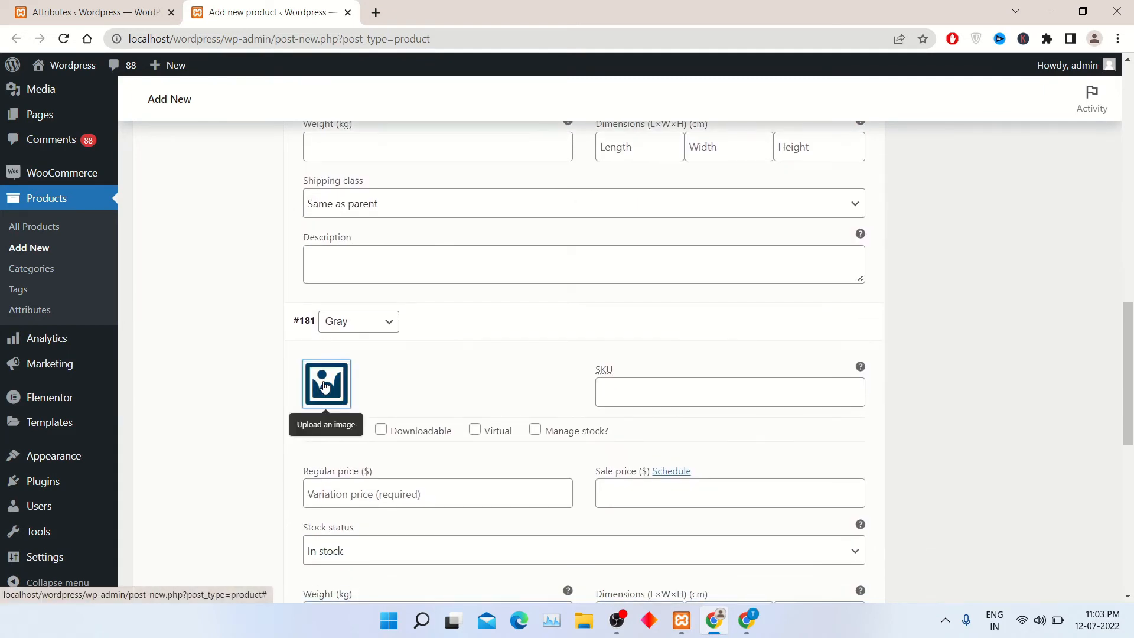
{"action": "left_click", "coordinate": [325, 381]}
{"action": "left_click", "coordinate": [198, 267]}
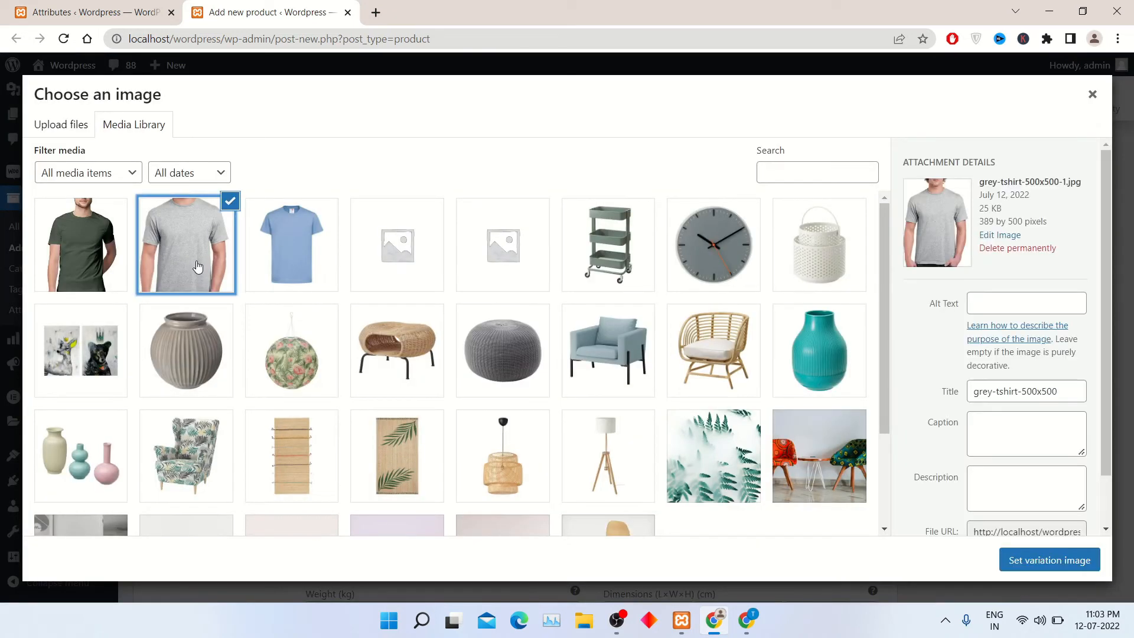
{"action": "left_click", "coordinate": [1046, 562]}
{"action": "scroll", "coordinate": [603, 458], "scroll_direction": "down", "scroll_amount": 1}
{"action": "left_click", "coordinate": [432, 466]}
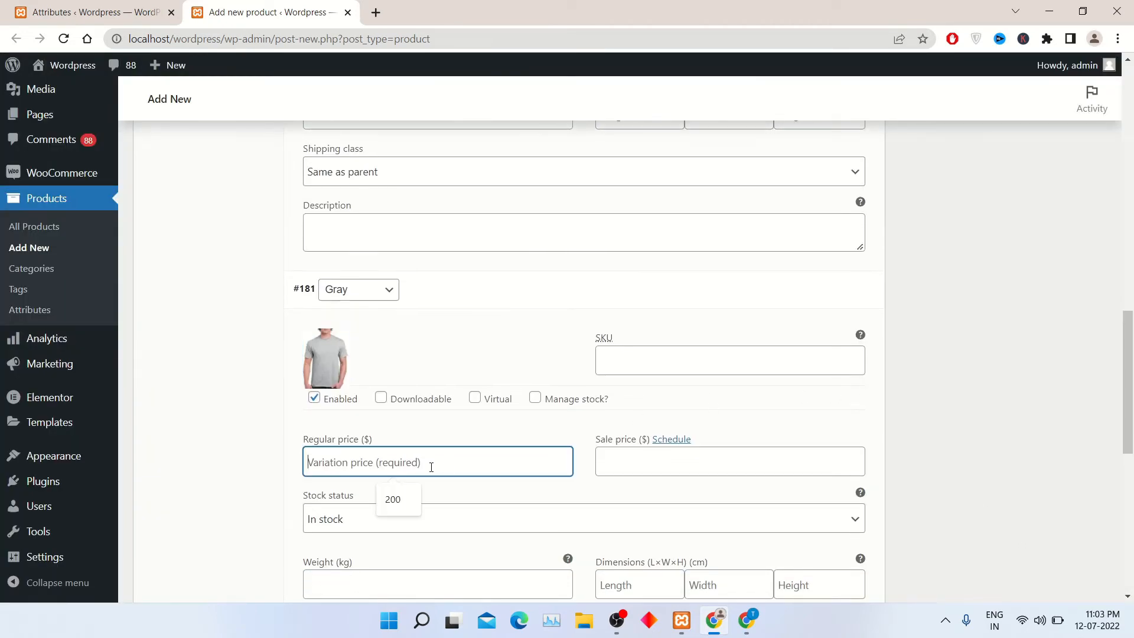
{"action": "left_click", "coordinate": [396, 495]}
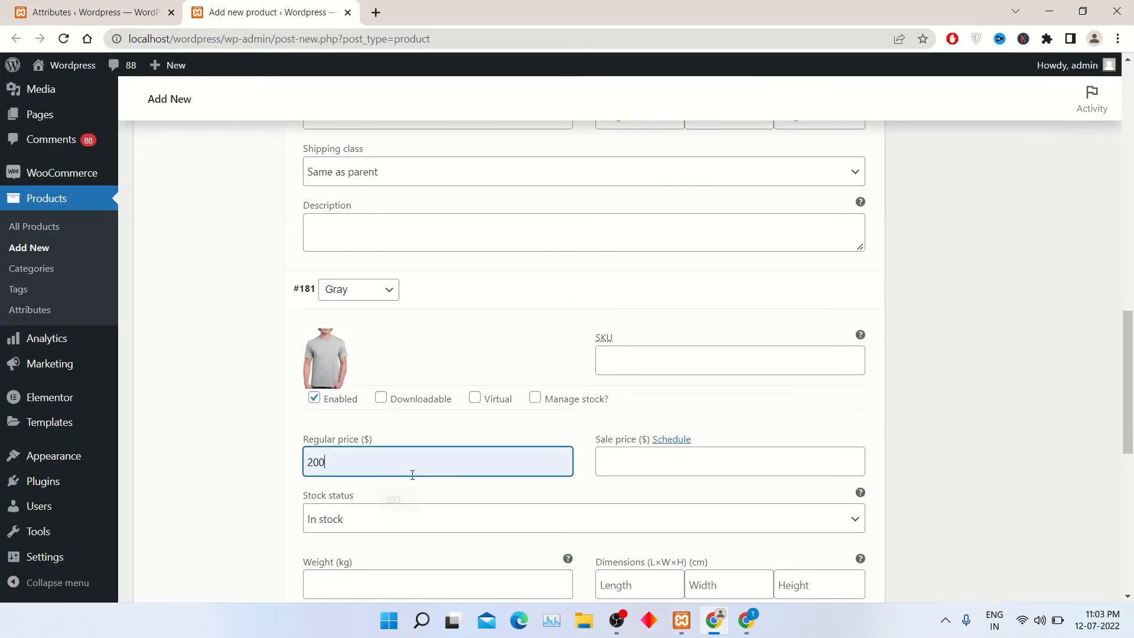
Save the changes made to the product's Blue and Gray variations.
{"action": "scroll", "coordinate": [402, 447], "scroll_direction": "down", "scroll_amount": 2}
{"action": "scroll", "coordinate": [402, 447], "scroll_direction": "down", "scroll_amount": 3}
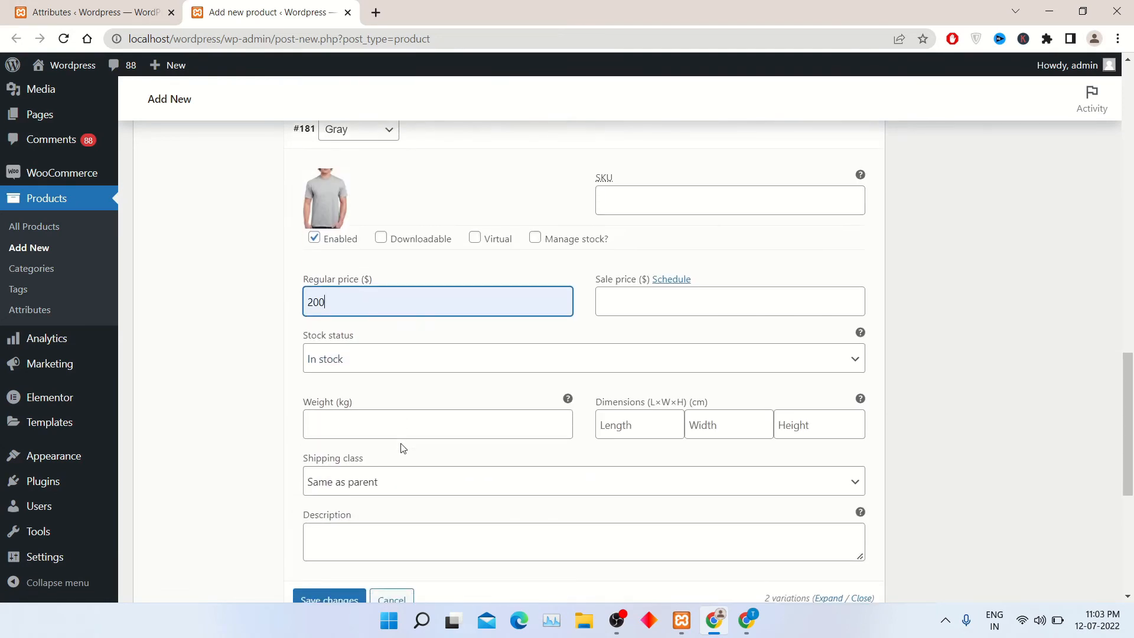
{"action": "left_click", "coordinate": [319, 528]}
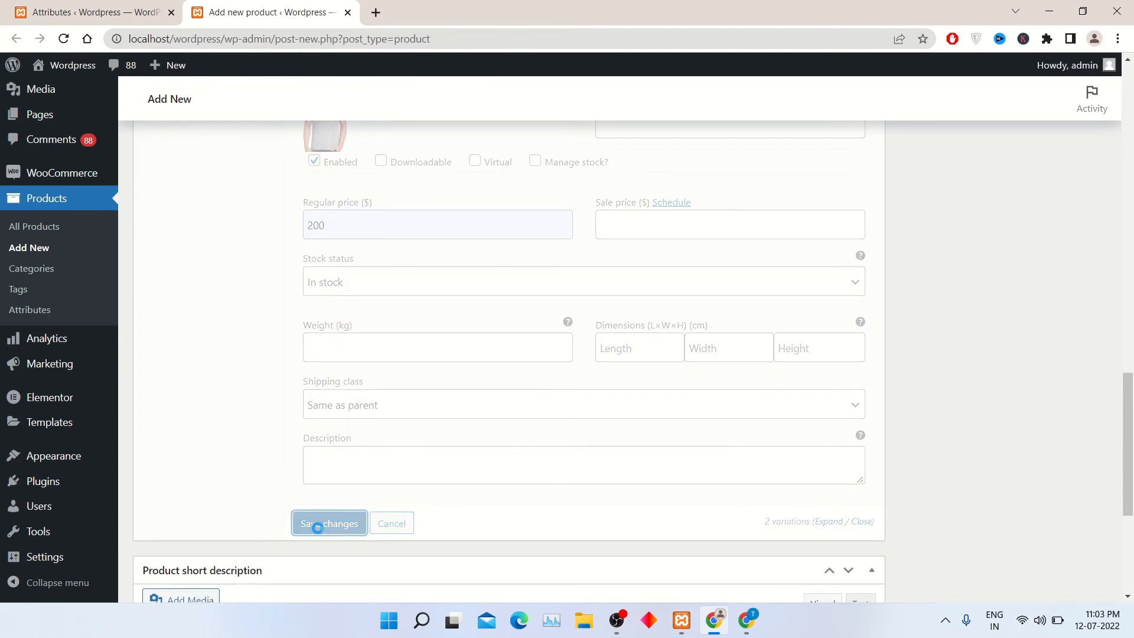
Assign the product to the Clothing and Tshirts categories and set its product image to the grey T-shirt from the media library.
{"action": "scroll", "coordinate": [819, 394], "scroll_direction": "up", "scroll_amount": 10}
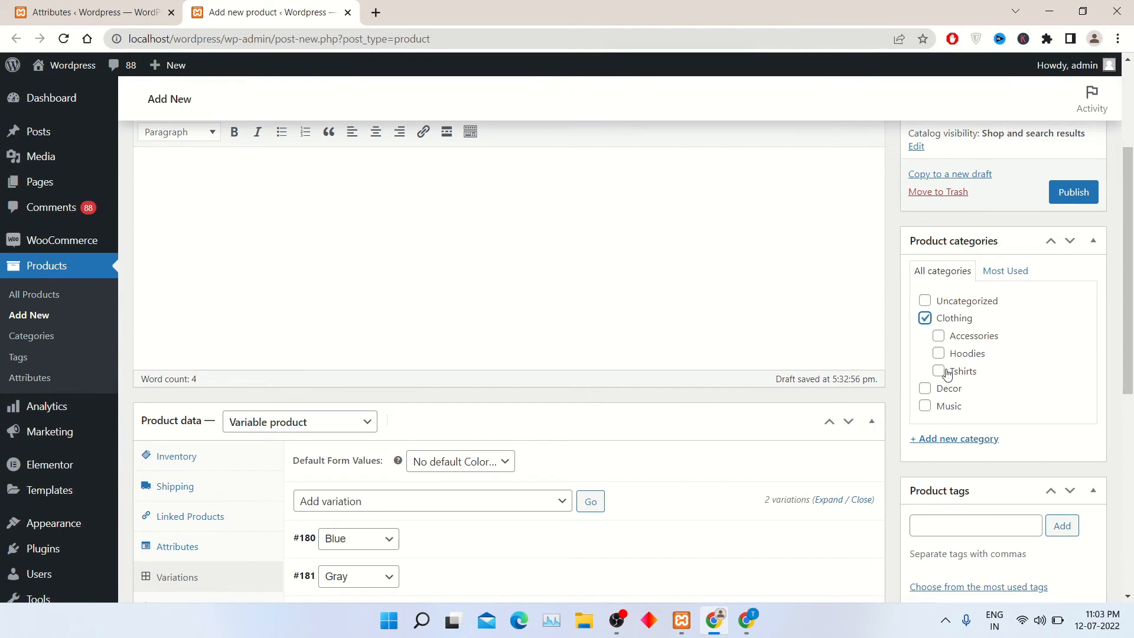
{"action": "scroll", "coordinate": [868, 408], "scroll_direction": "down", "scroll_amount": 3}
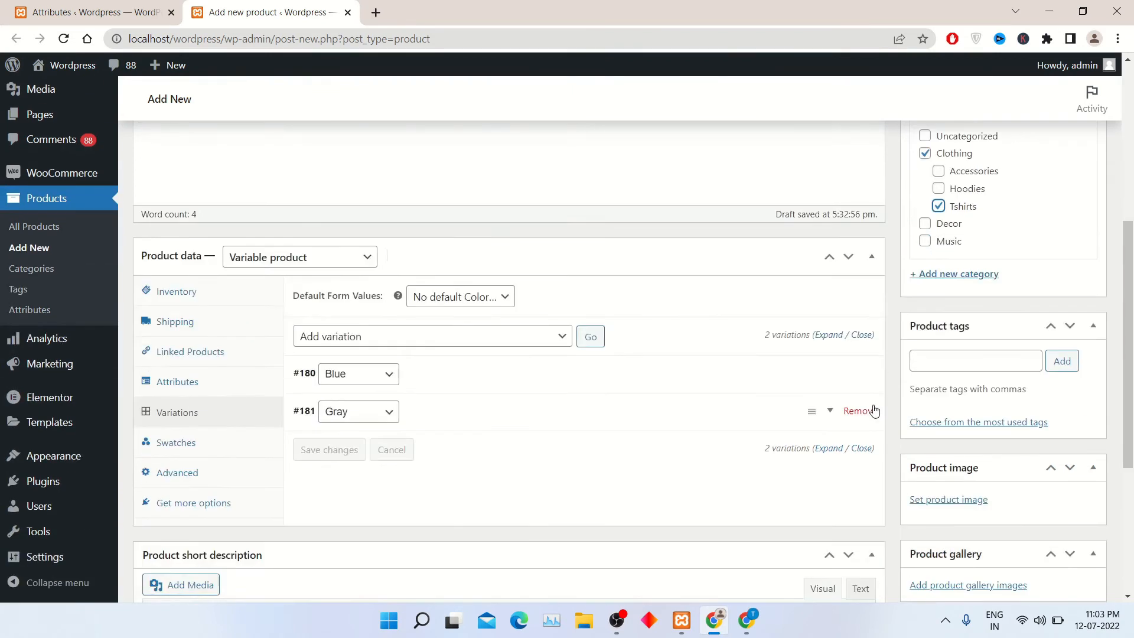
{"action": "left_click", "coordinate": [943, 500]}
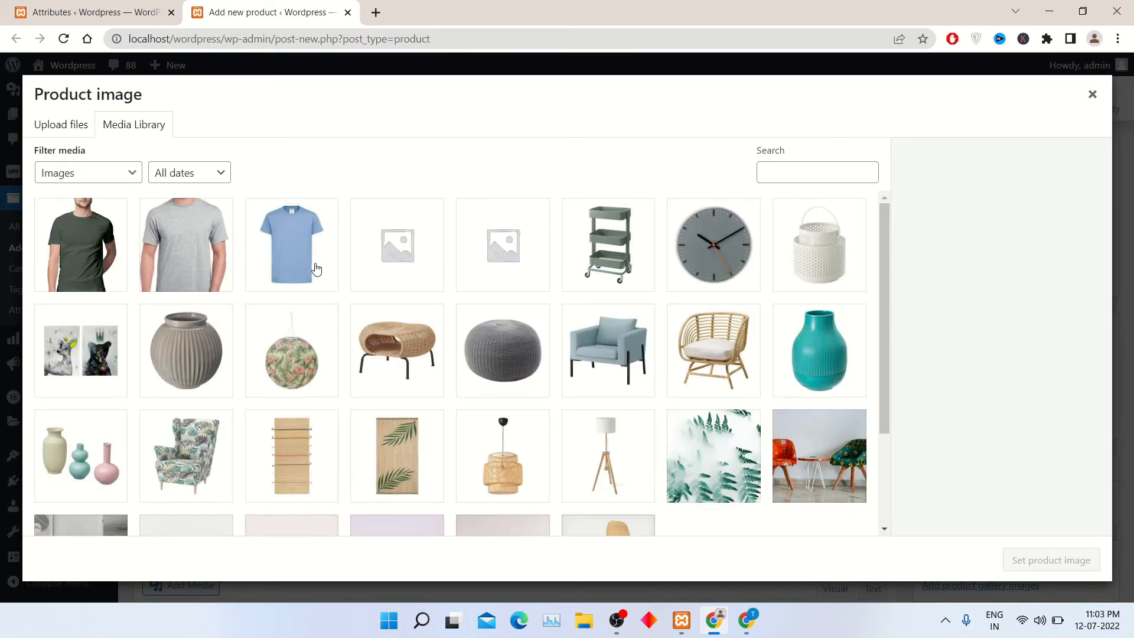
{"action": "left_click", "coordinate": [214, 255]}
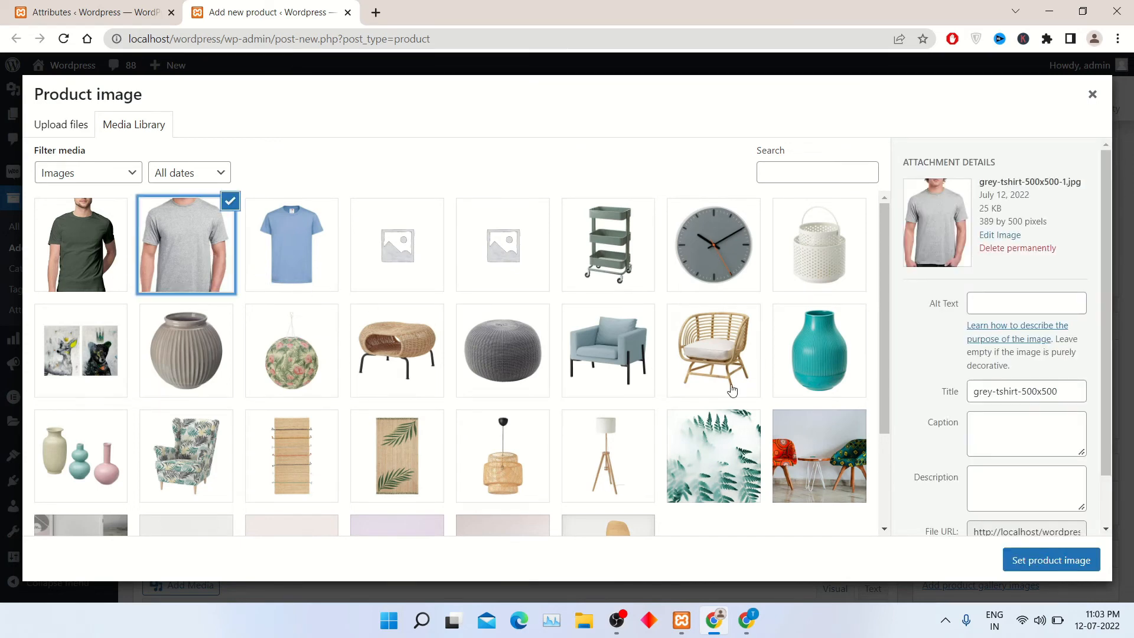
{"action": "left_click", "coordinate": [1055, 568]}
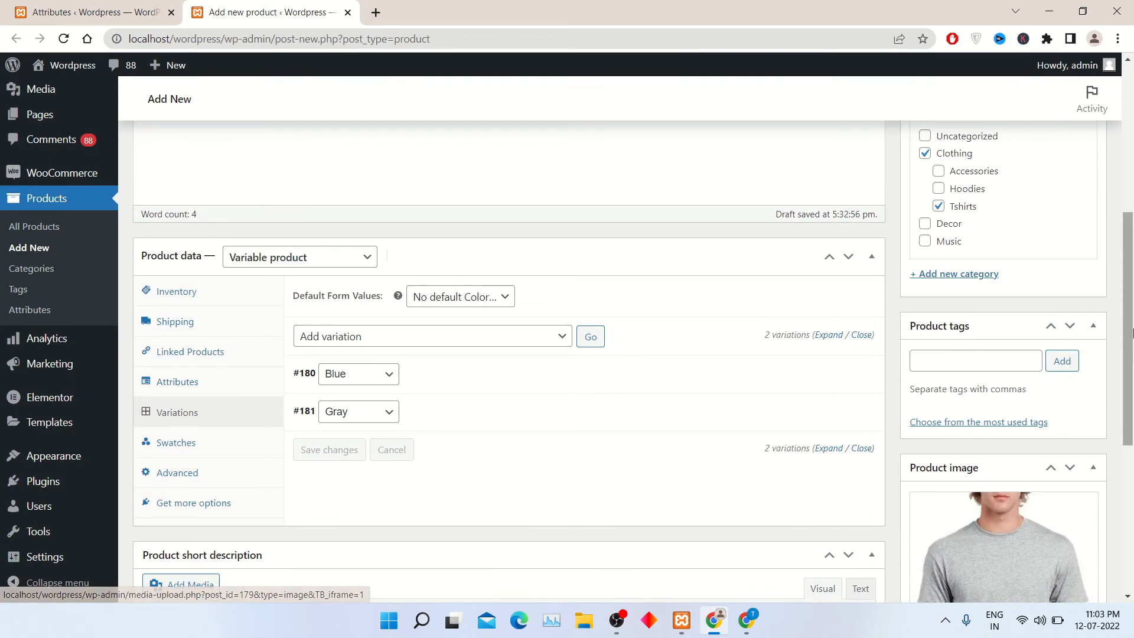
Publish the Tshirt product.
{"action": "left_click_drag", "start_coordinate": [1124, 332], "coordinate": [1115, 156]}
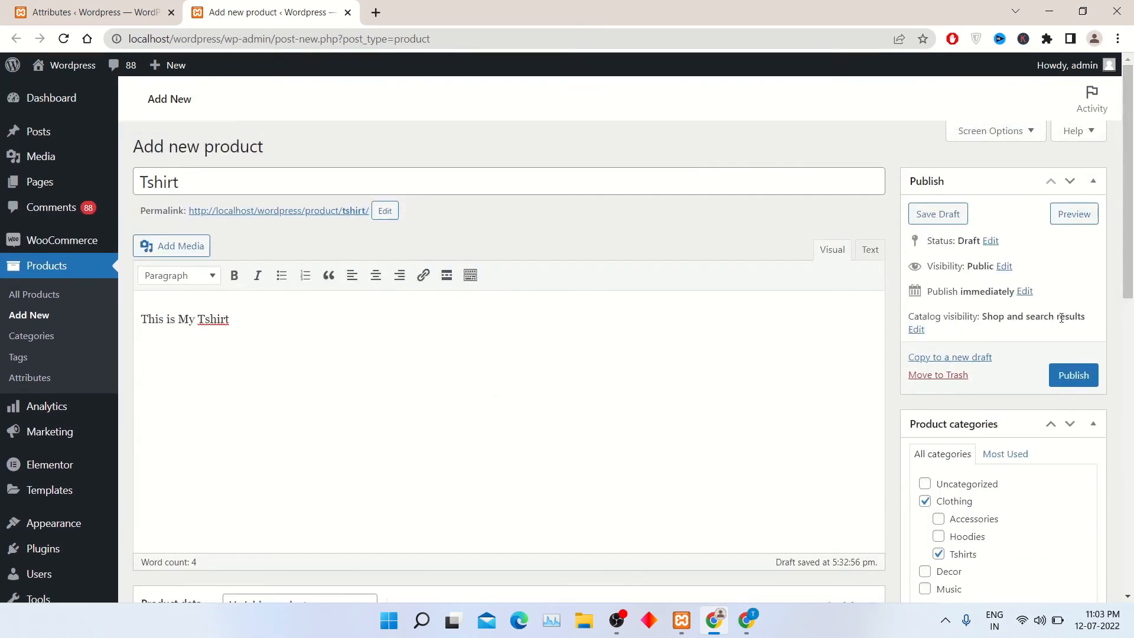
{"action": "left_click", "coordinate": [1076, 377]}
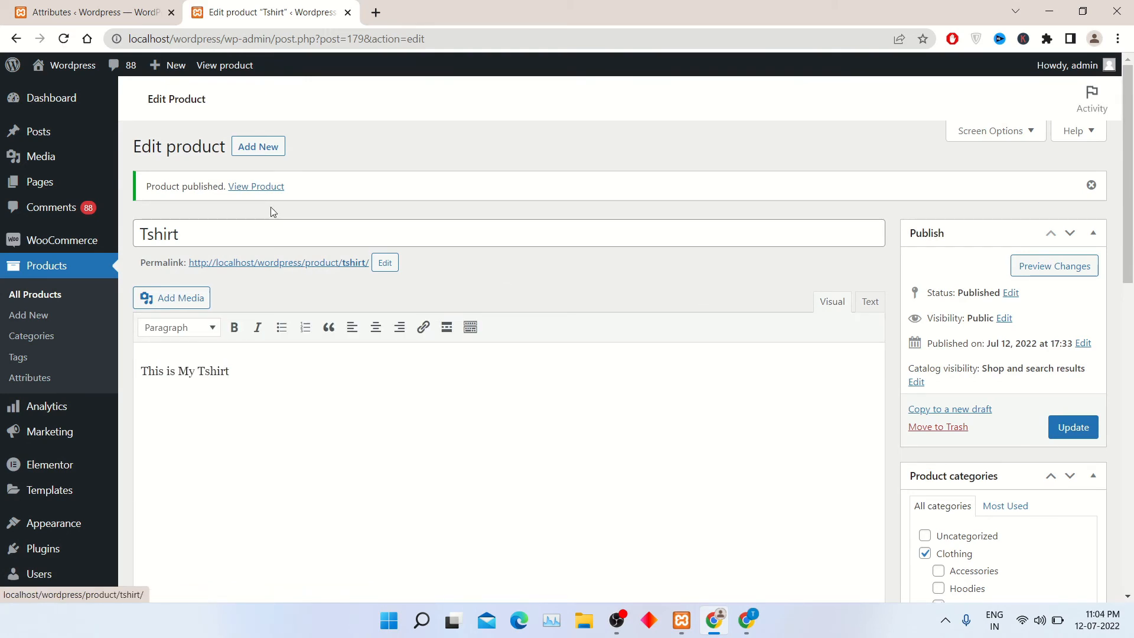
Open the published product's page in a new tab and select the Blue color swatch to check its image and price.
{"action": "right_click", "coordinate": [255, 188]}
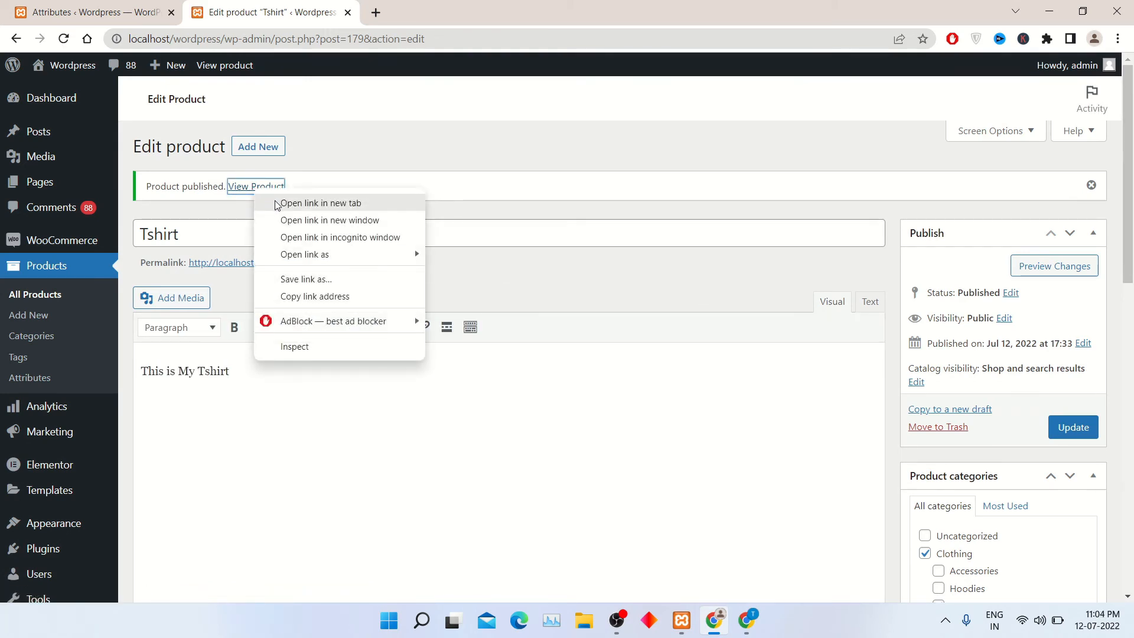
{"action": "left_click", "coordinate": [276, 202]}
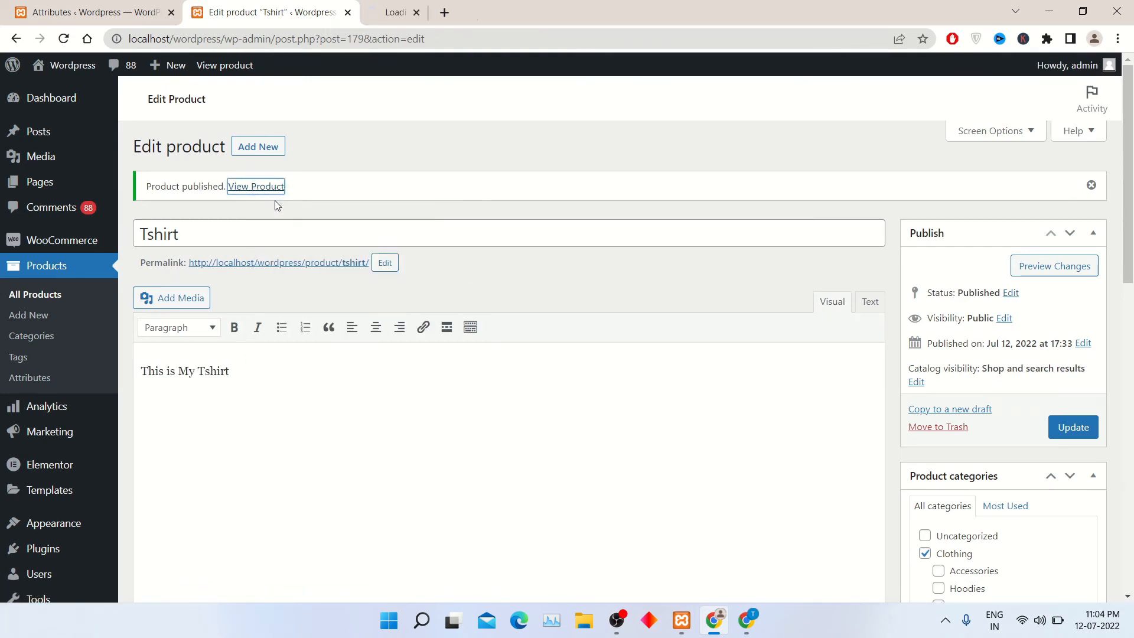
{"action": "left_click", "coordinate": [432, 19]}
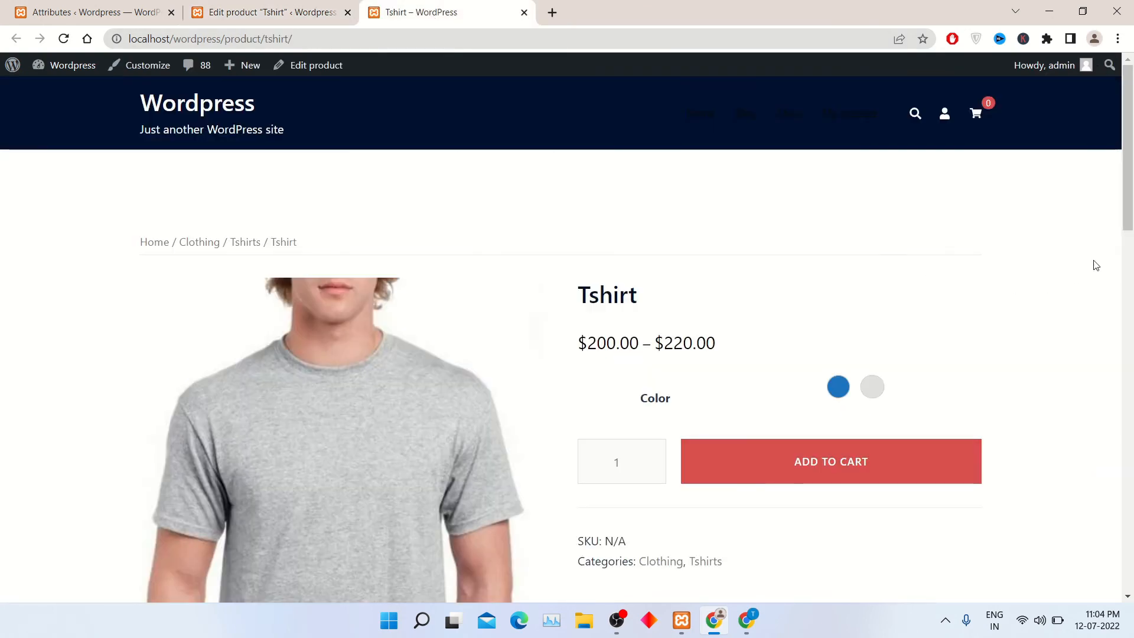
{"action": "scroll", "coordinate": [853, 269], "scroll_direction": "down", "scroll_amount": 2}
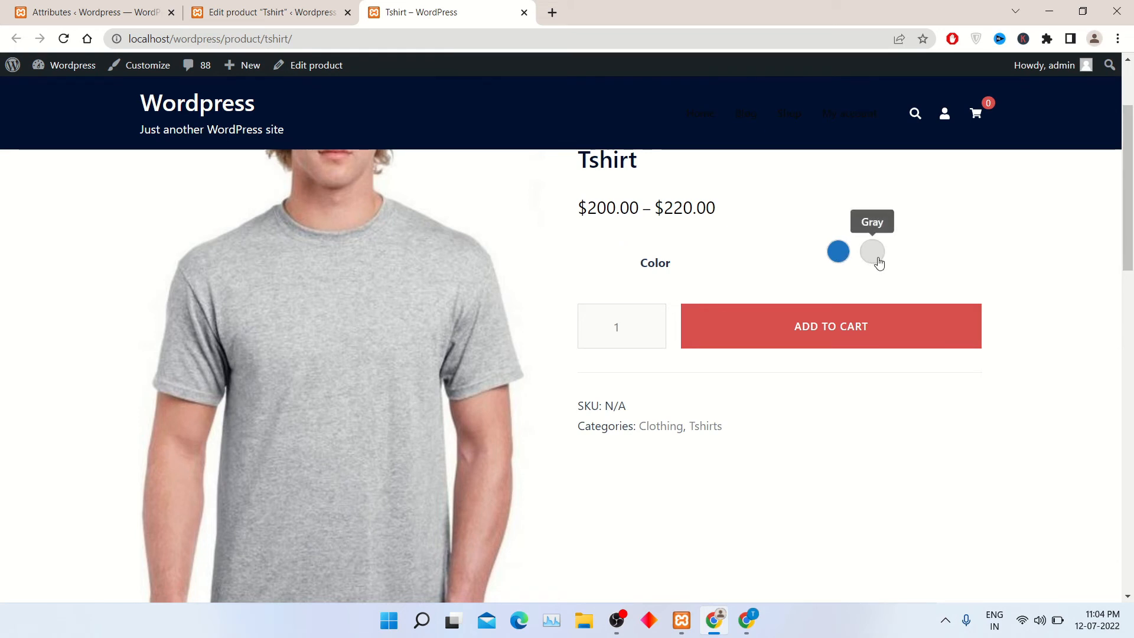
{"action": "left_click", "coordinate": [847, 253]}
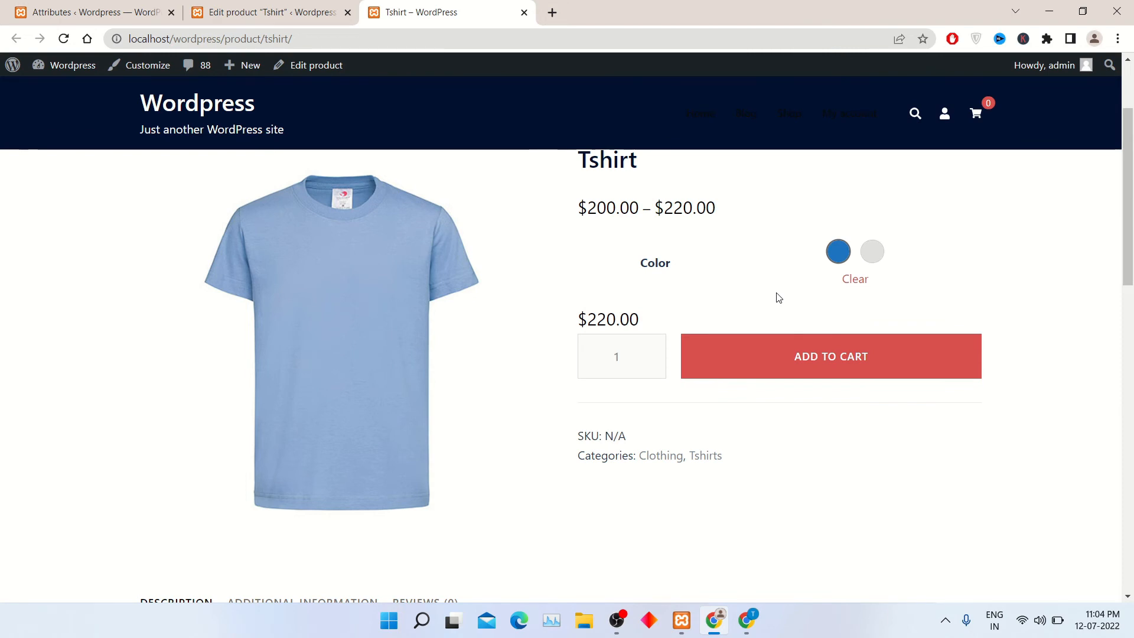
Return to editing the Tshirt product, add Green to its Color attribute's values and save the attributes.
{"action": "left_click", "coordinate": [89, 12]}
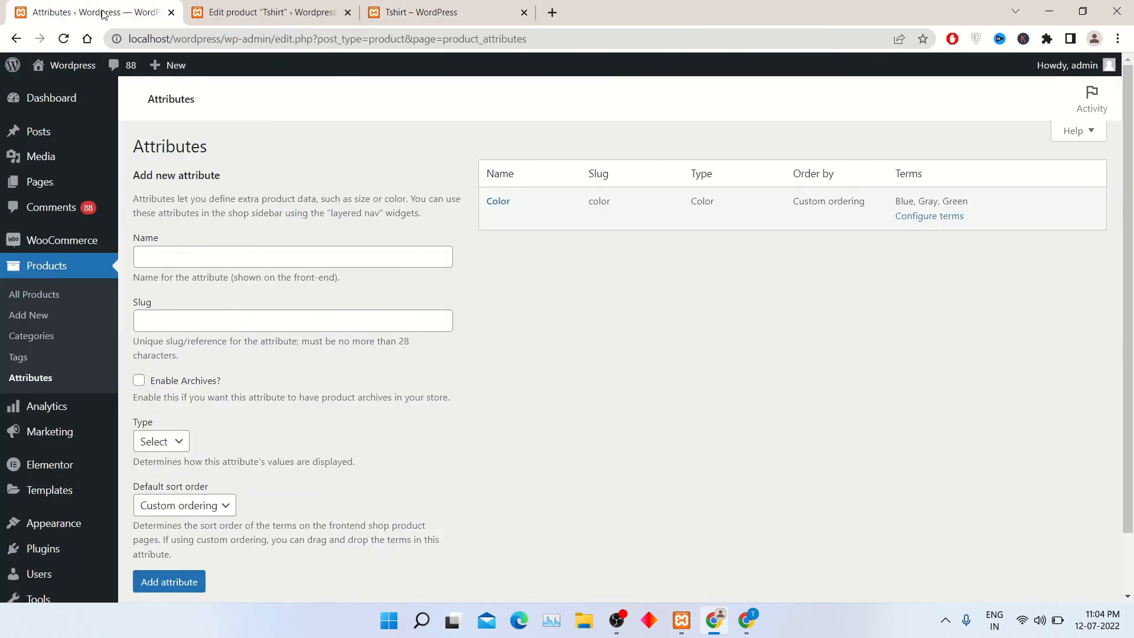
{"action": "left_click", "coordinate": [260, 12]}
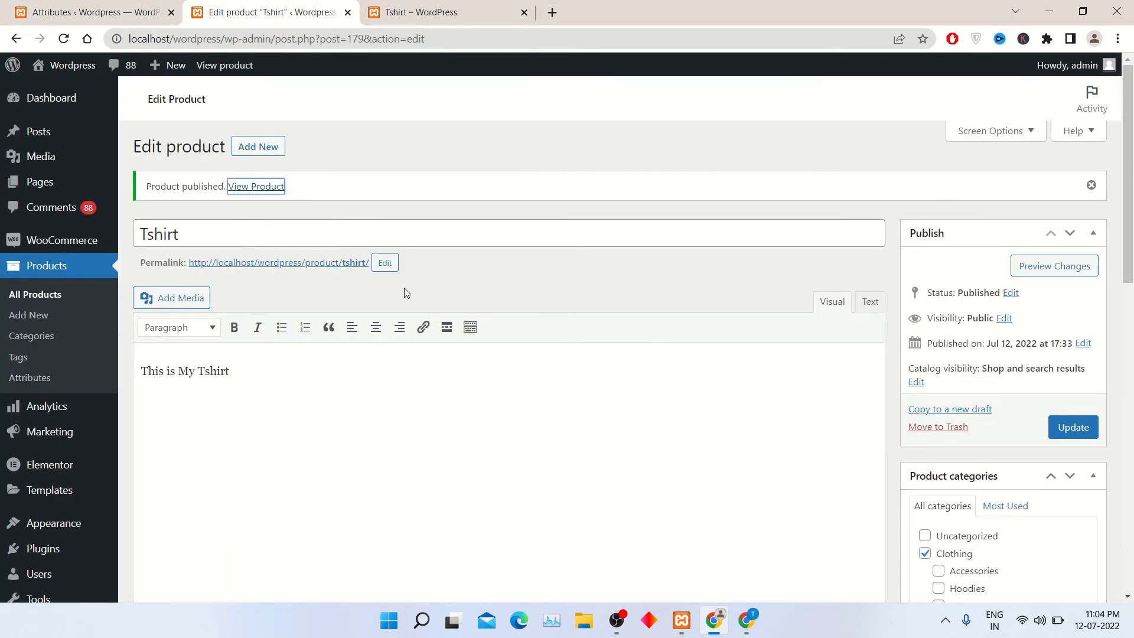
{"action": "scroll", "coordinate": [406, 293], "scroll_direction": "down", "scroll_amount": 8}
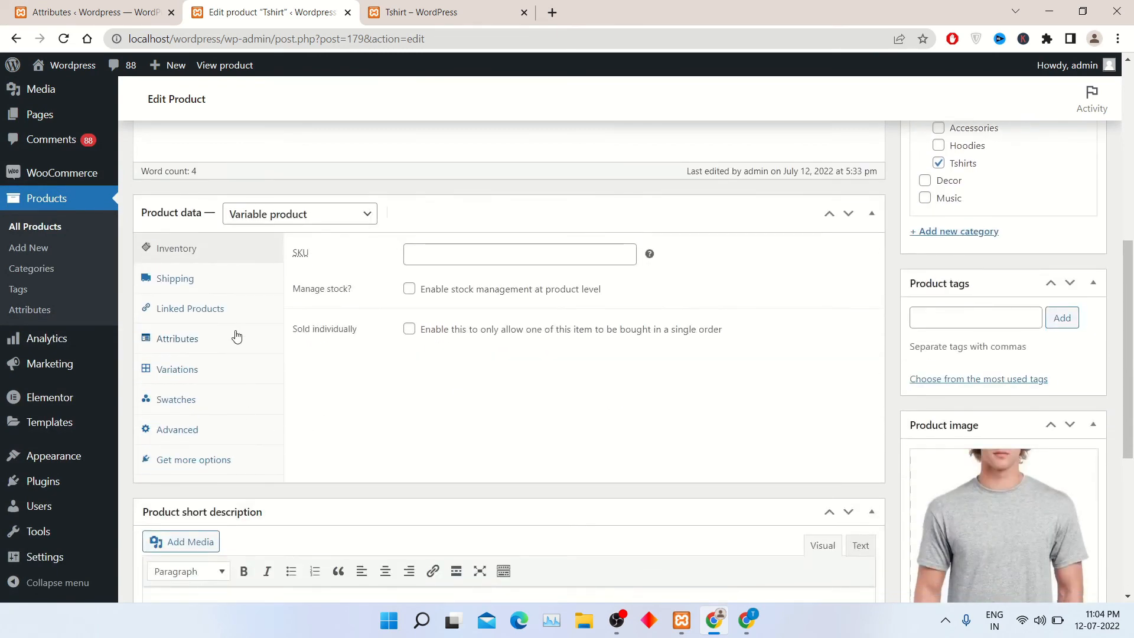
{"action": "left_click", "coordinate": [236, 337]}
{"action": "left_click", "coordinate": [410, 296]}
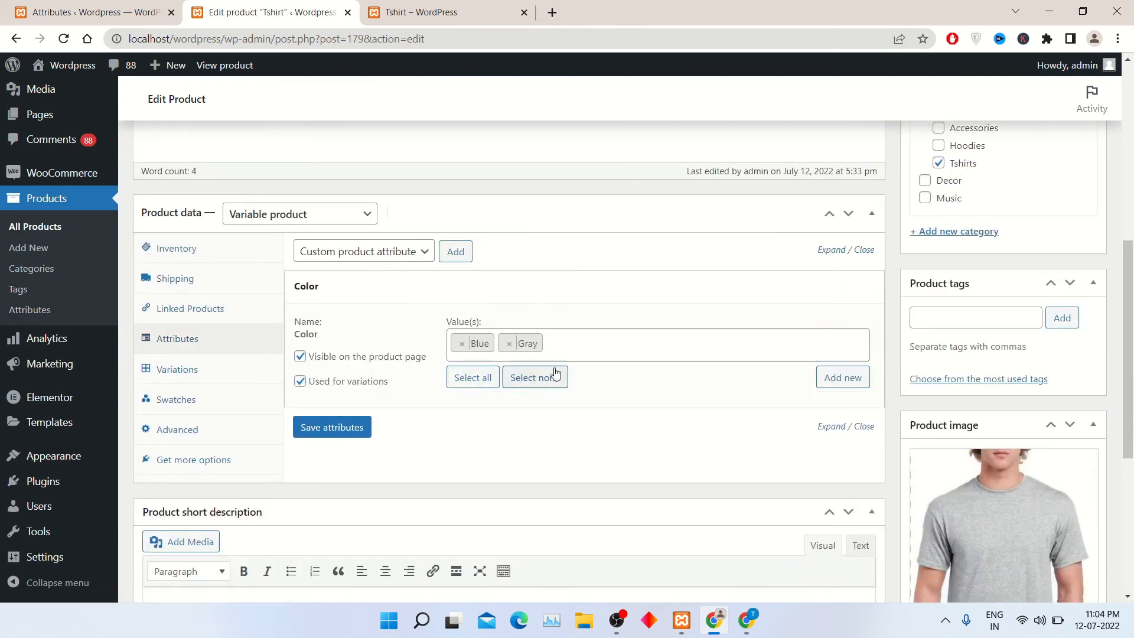
{"action": "left_click", "coordinate": [615, 352]}
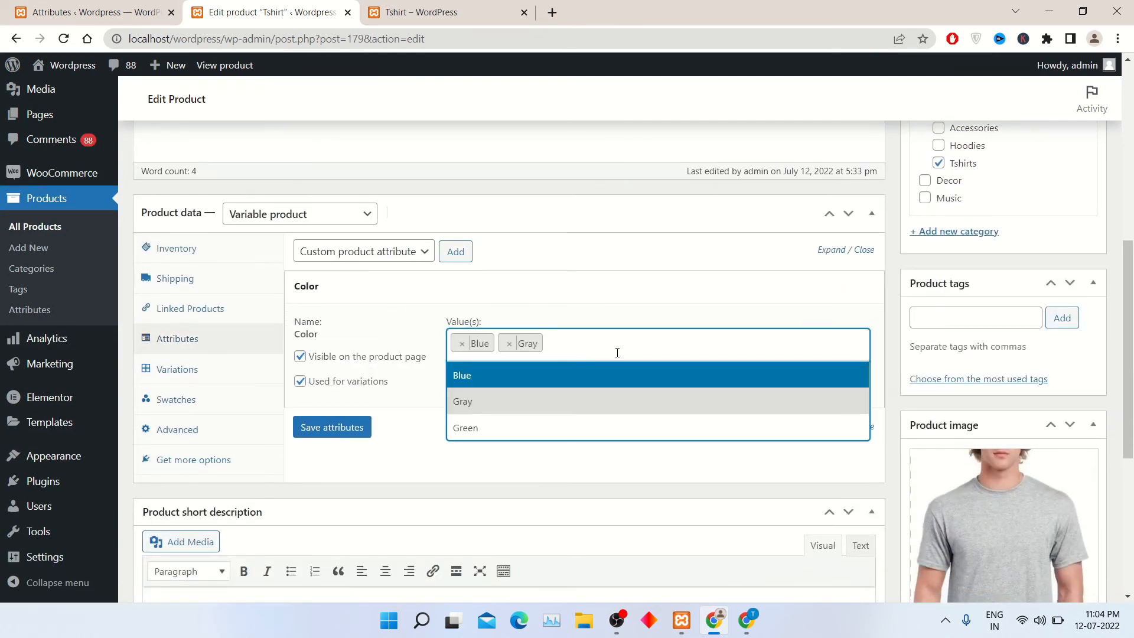
{"action": "left_click", "coordinate": [550, 437]}
{"action": "left_click", "coordinate": [355, 437]}
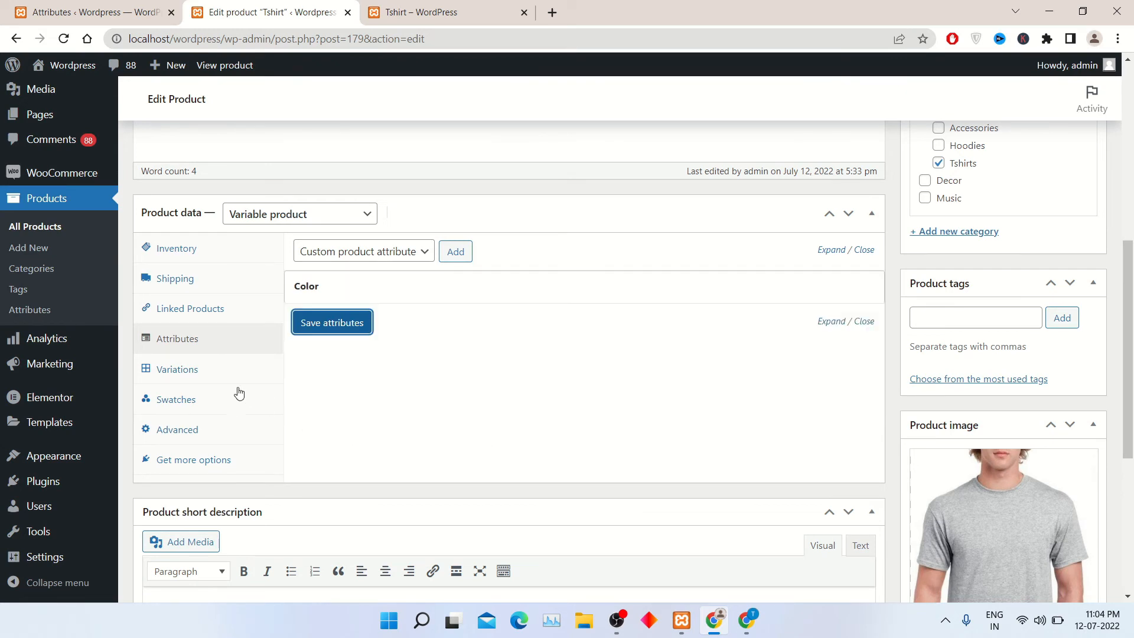
Create variations from all attributes again so Green gets its own variation, accepting the confirmation dialogs.
{"action": "left_click", "coordinate": [219, 372]}
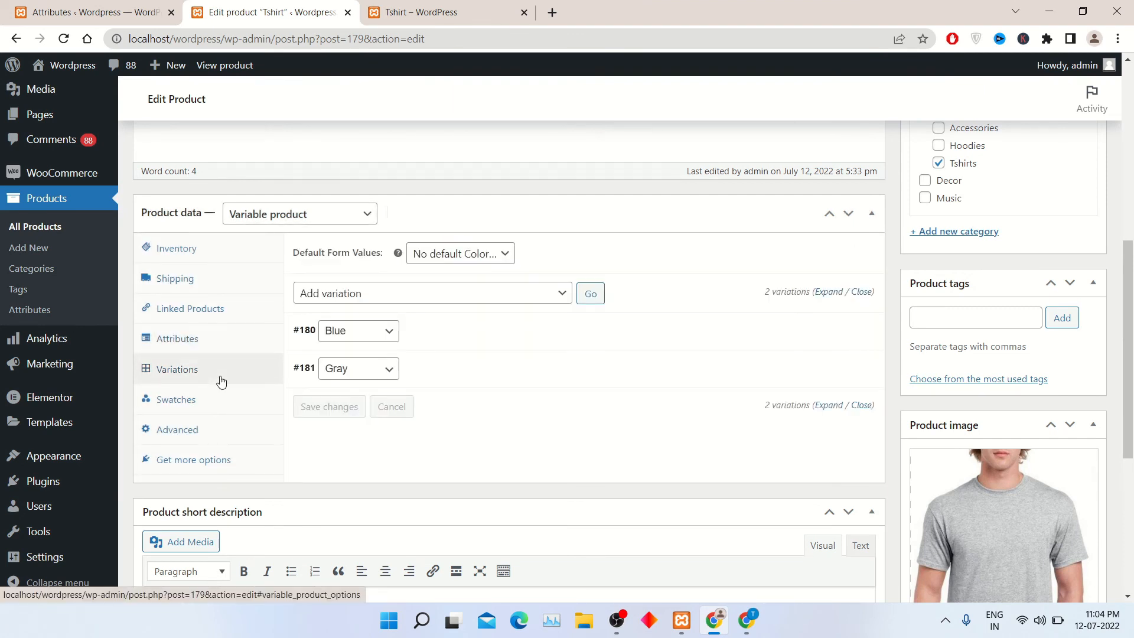
{"action": "left_click", "coordinate": [440, 294]}
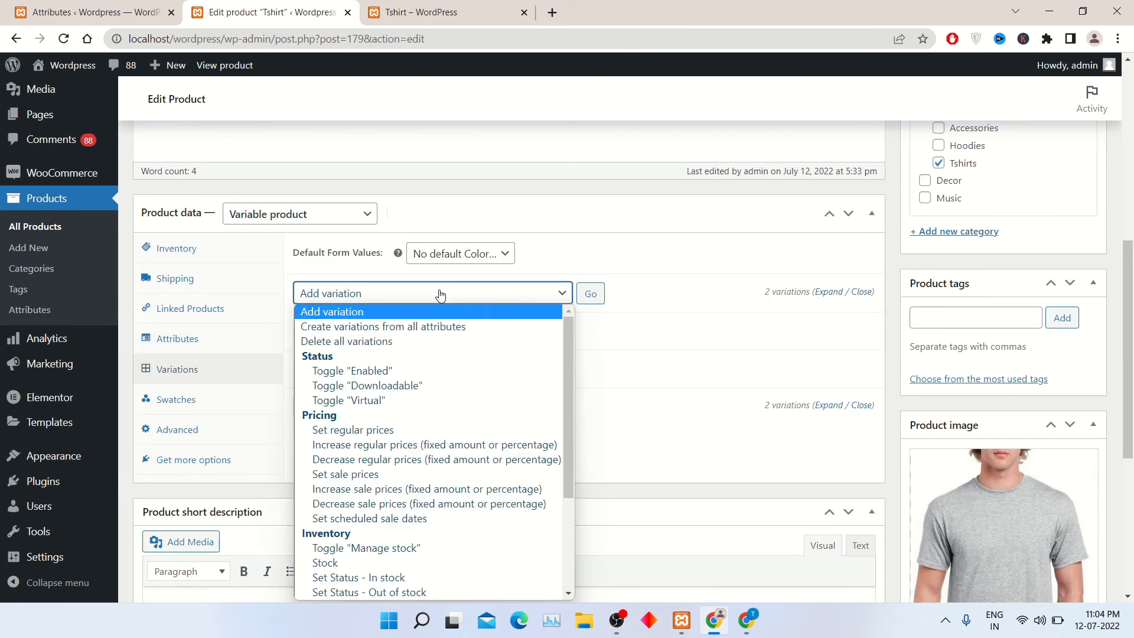
{"action": "left_click", "coordinate": [439, 328]}
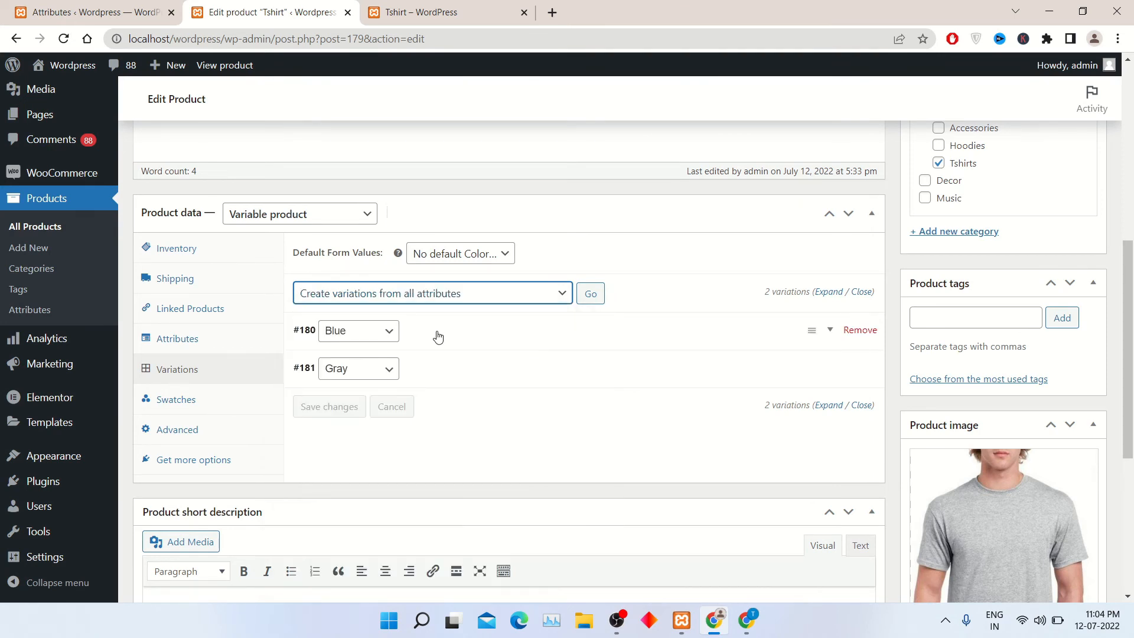
{"action": "left_click", "coordinate": [589, 294]}
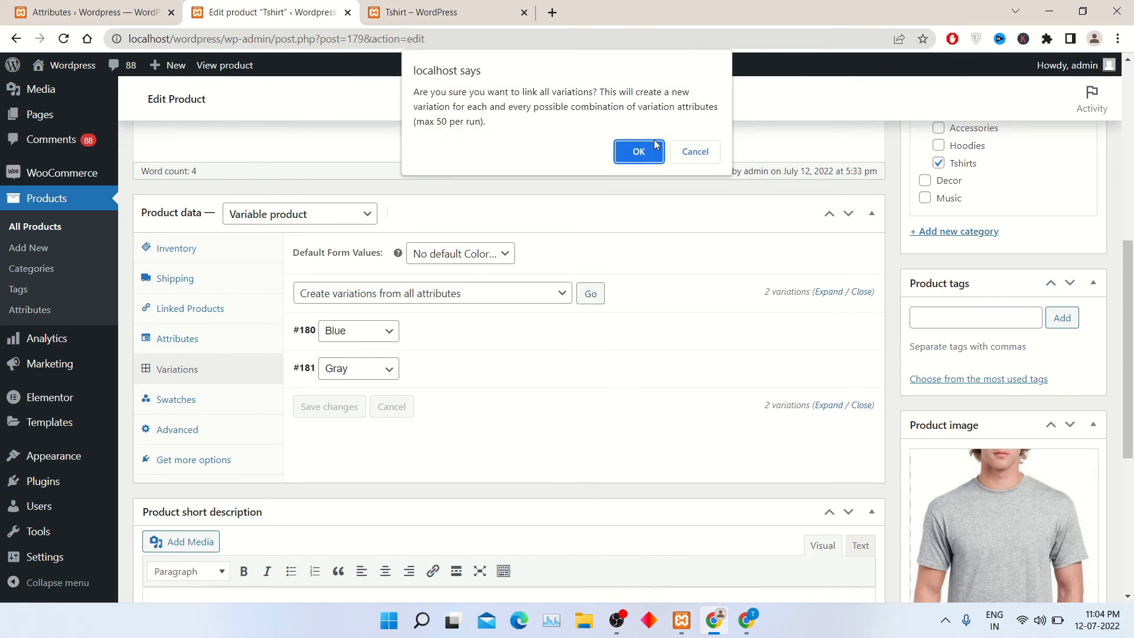
{"action": "left_click", "coordinate": [641, 151]}
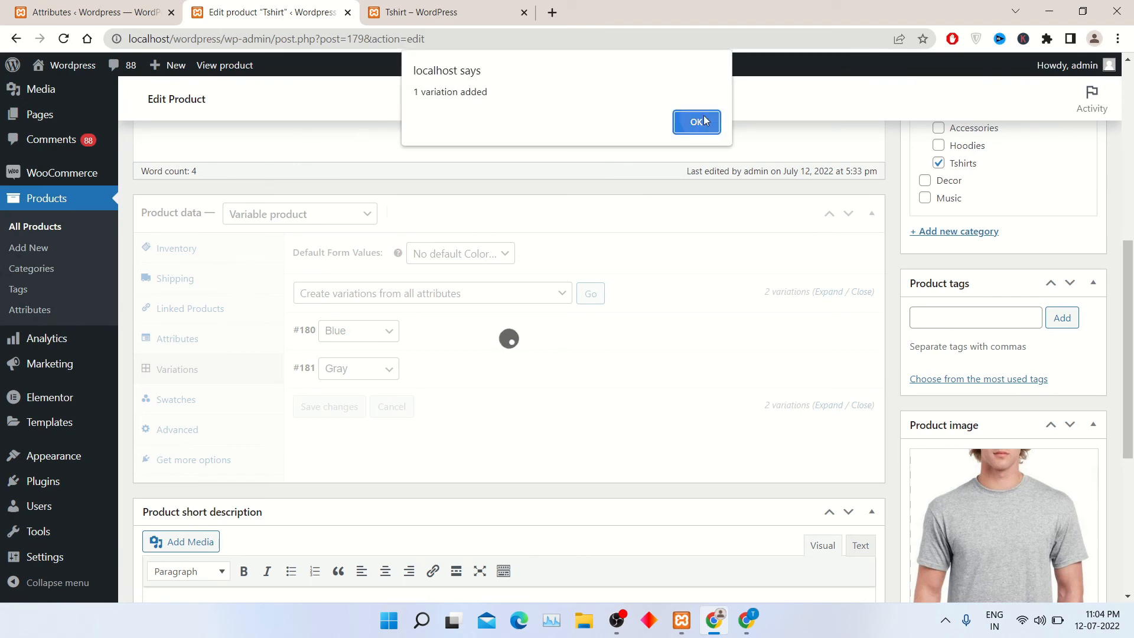
{"action": "left_click", "coordinate": [697, 121]}
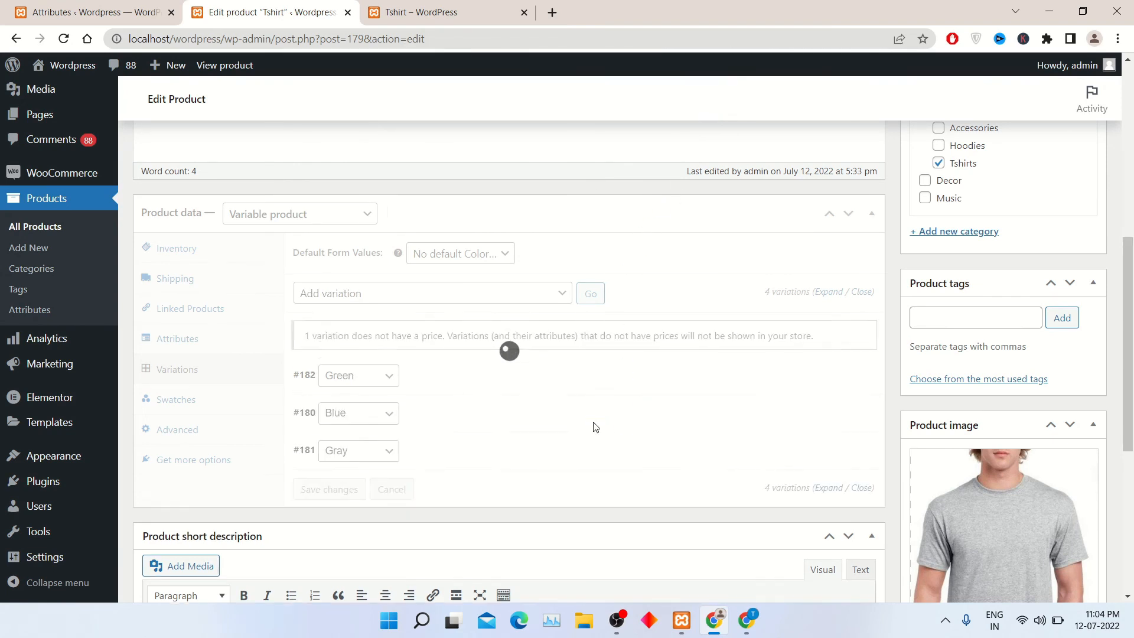
Set the Green variation's image to the dark green T-shirt from the media library.
{"action": "left_click", "coordinate": [536, 369]}
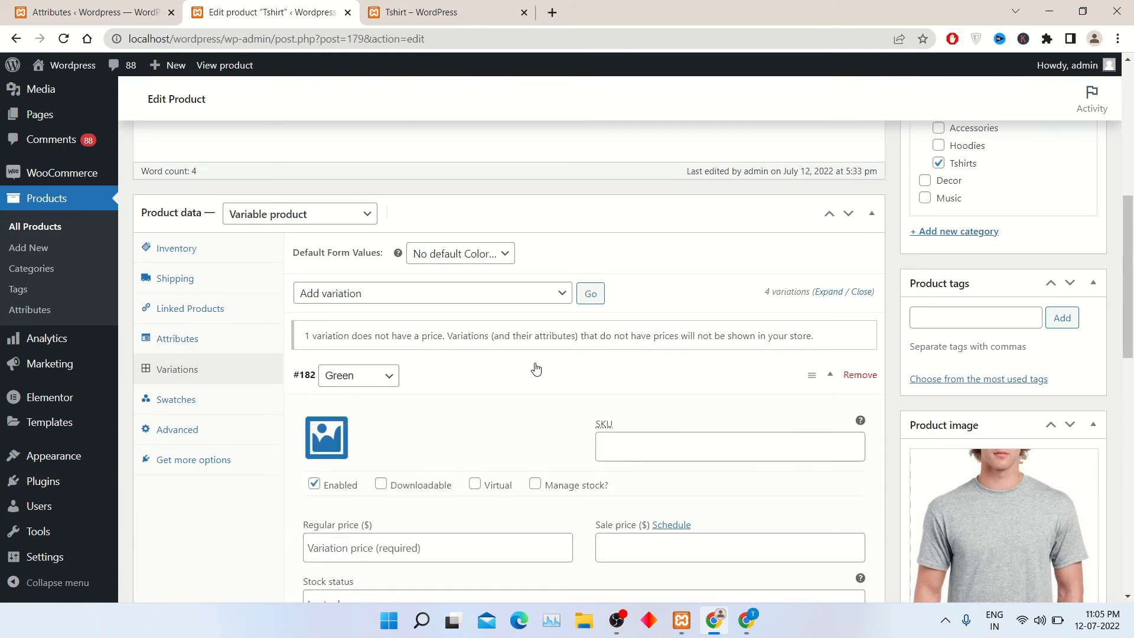
{"action": "scroll", "coordinate": [535, 369], "scroll_direction": "down", "scroll_amount": 3}
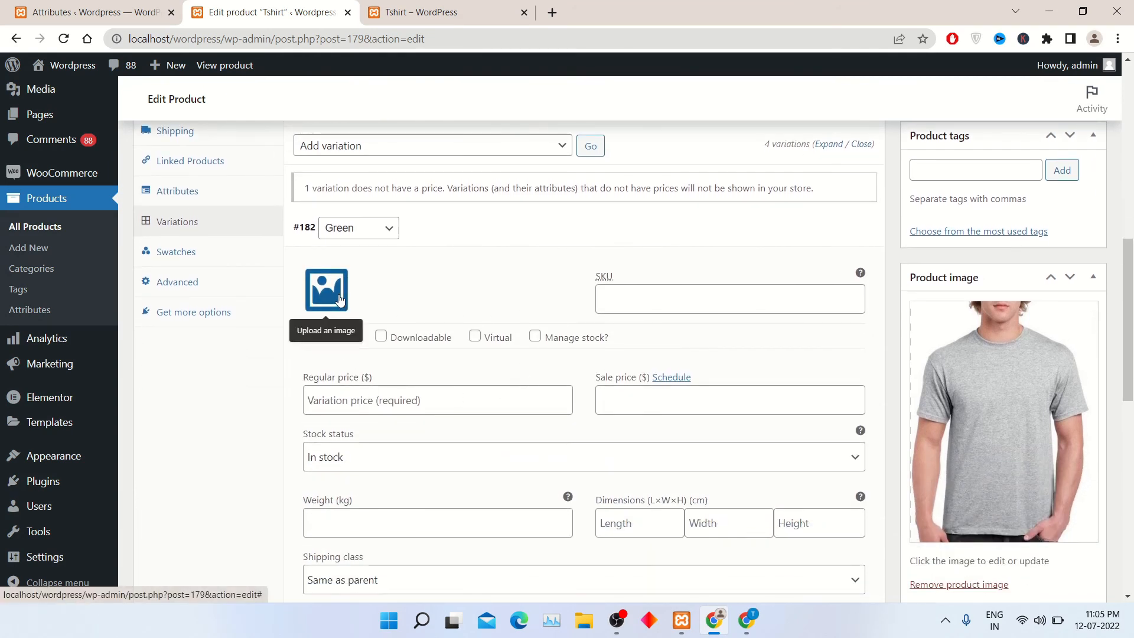
{"action": "left_click", "coordinate": [341, 300]}
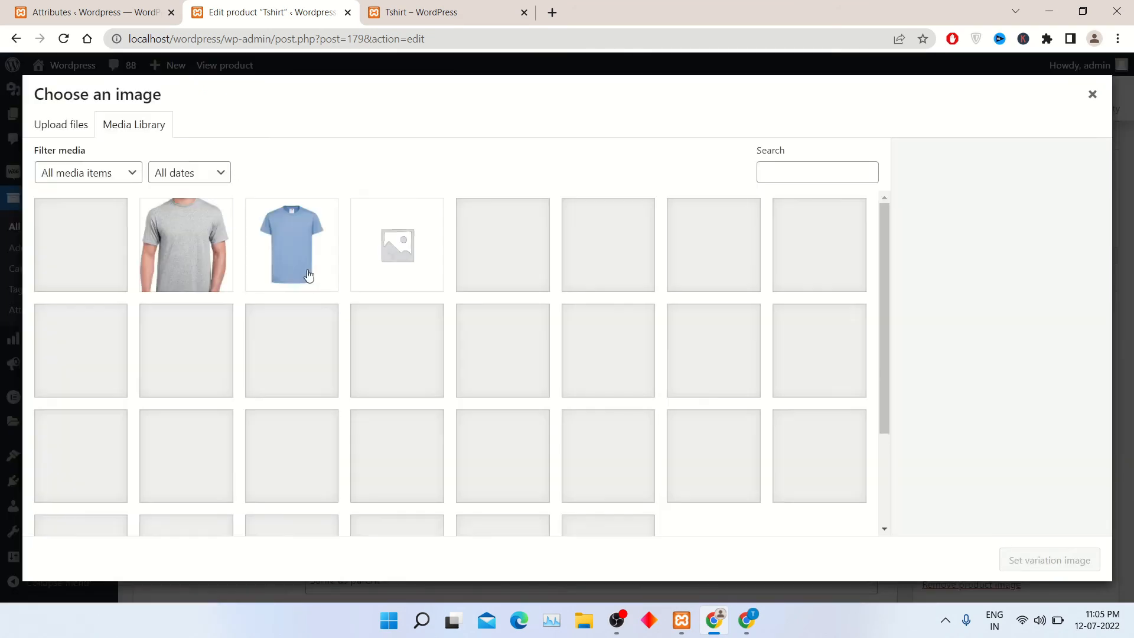
{"action": "left_click", "coordinate": [67, 248]}
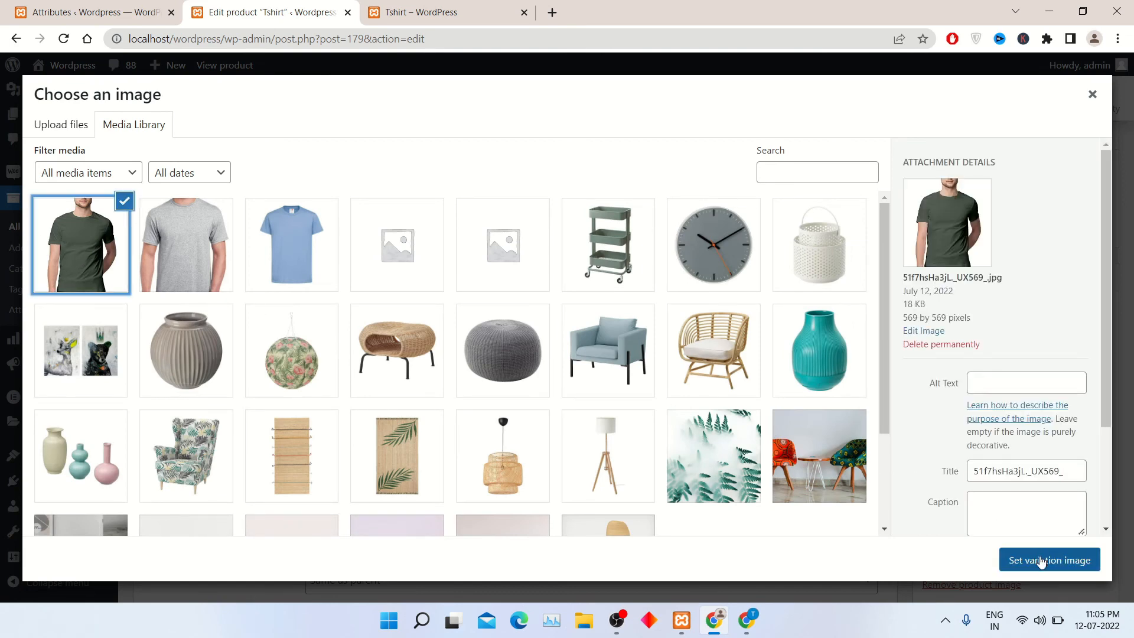
{"action": "left_click", "coordinate": [1041, 561]}
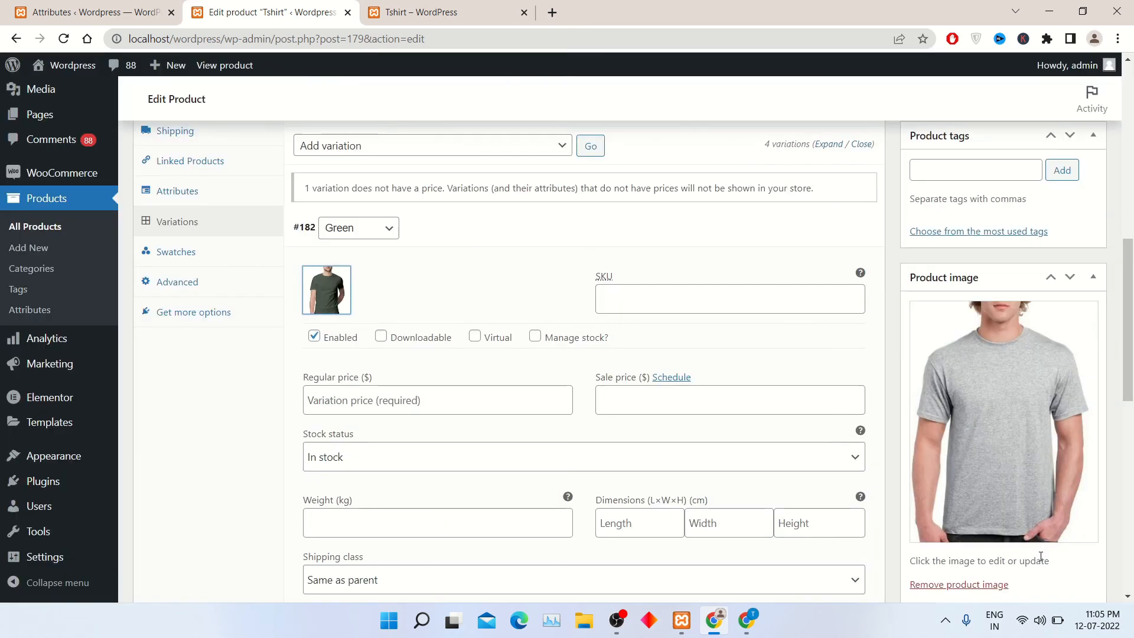
Set the Green variation's regular price to $200 and save the variation changes.
{"action": "left_click", "coordinate": [387, 407]}
{"action": "type", "text": "2"}
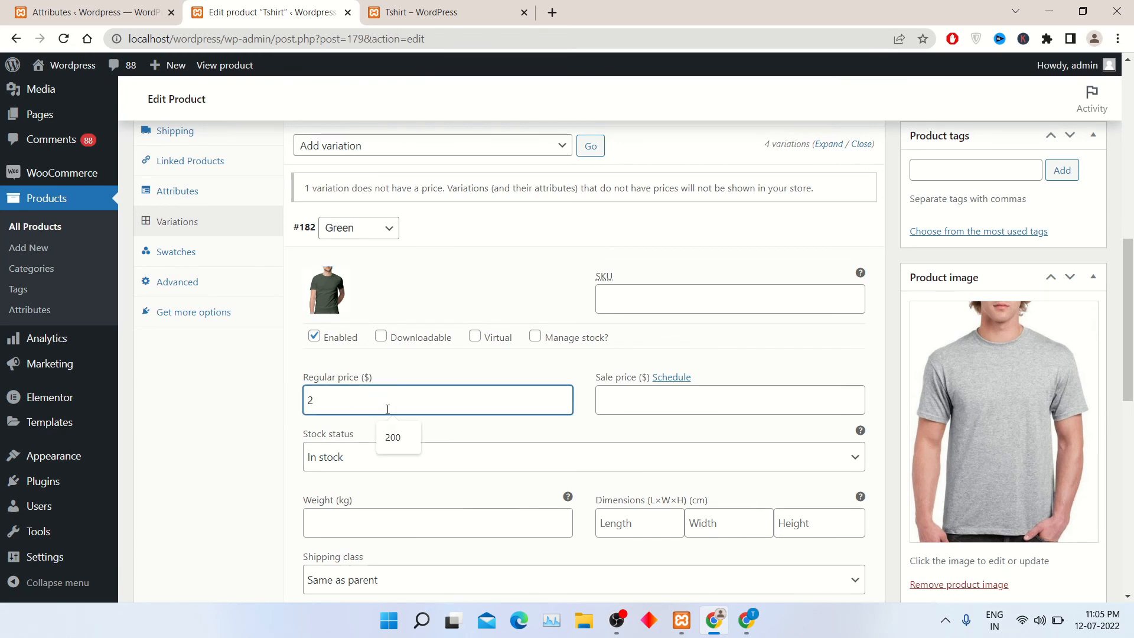
{"action": "type", "text": "00"}
{"action": "scroll", "coordinate": [497, 292], "scroll_direction": "down", "scroll_amount": 1}
{"action": "scroll", "coordinate": [497, 293], "scroll_direction": "down", "scroll_amount": 4}
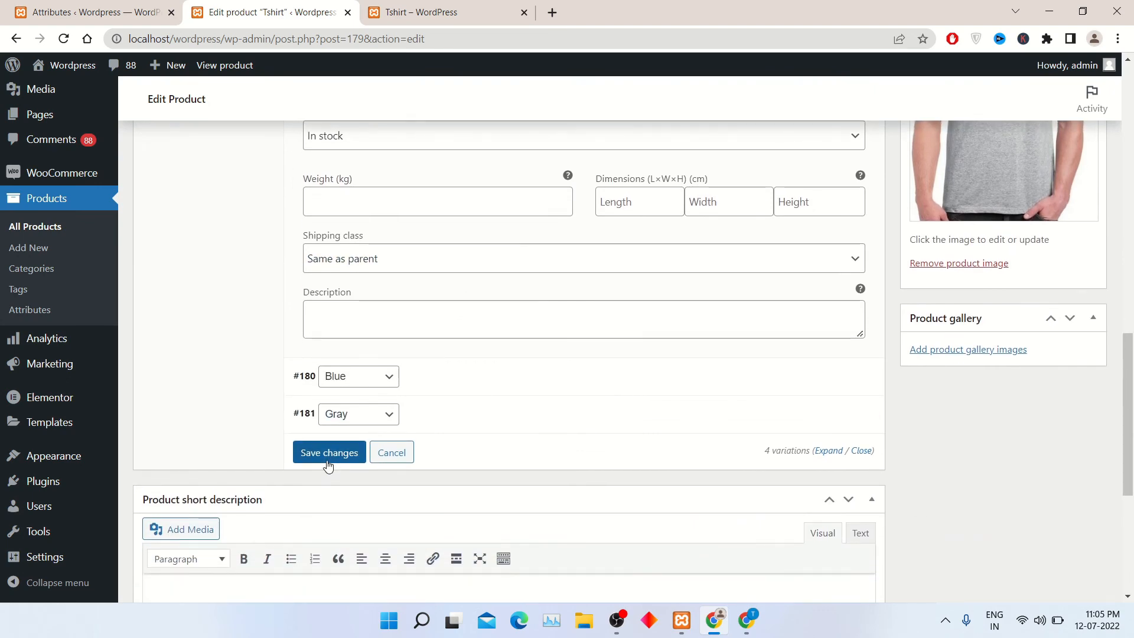
{"action": "left_click", "coordinate": [327, 453]}
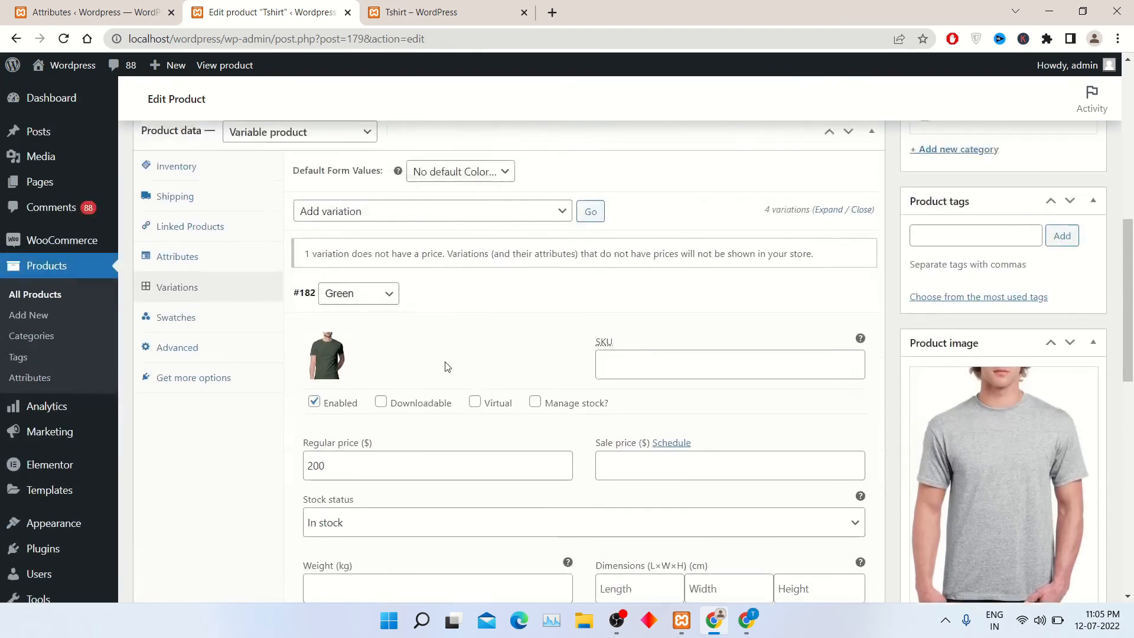
Switch to the storefront page of the Tshirt product and reload it to load the updated color swatches.
{"action": "left_click", "coordinate": [483, 13]}
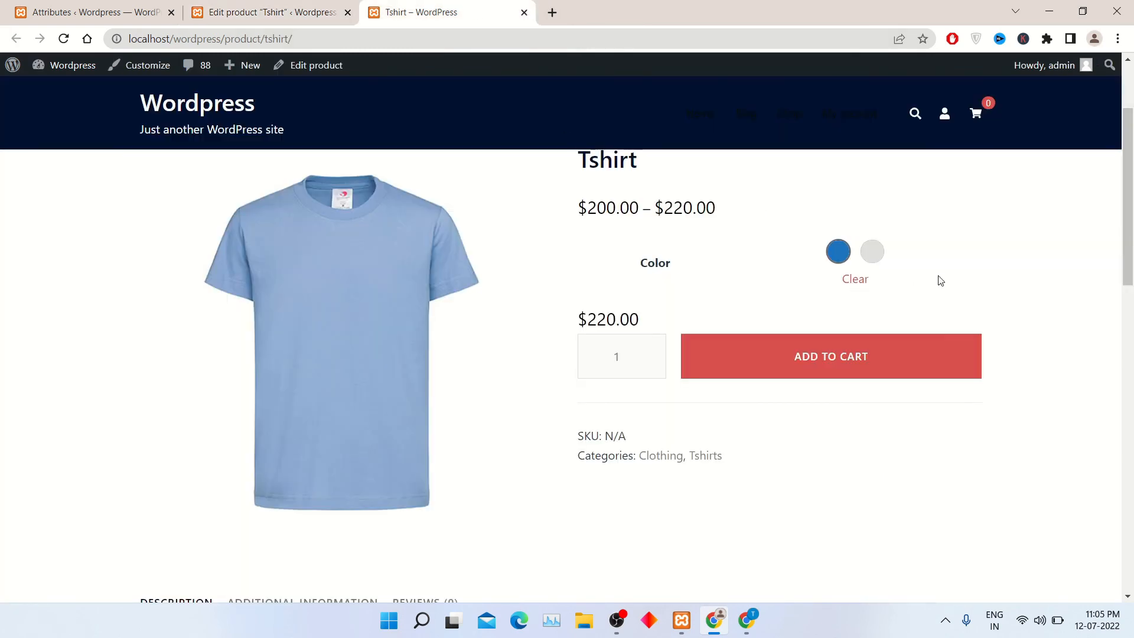
{"action": "scroll", "coordinate": [917, 286], "scroll_direction": "up", "scroll_amount": 2}
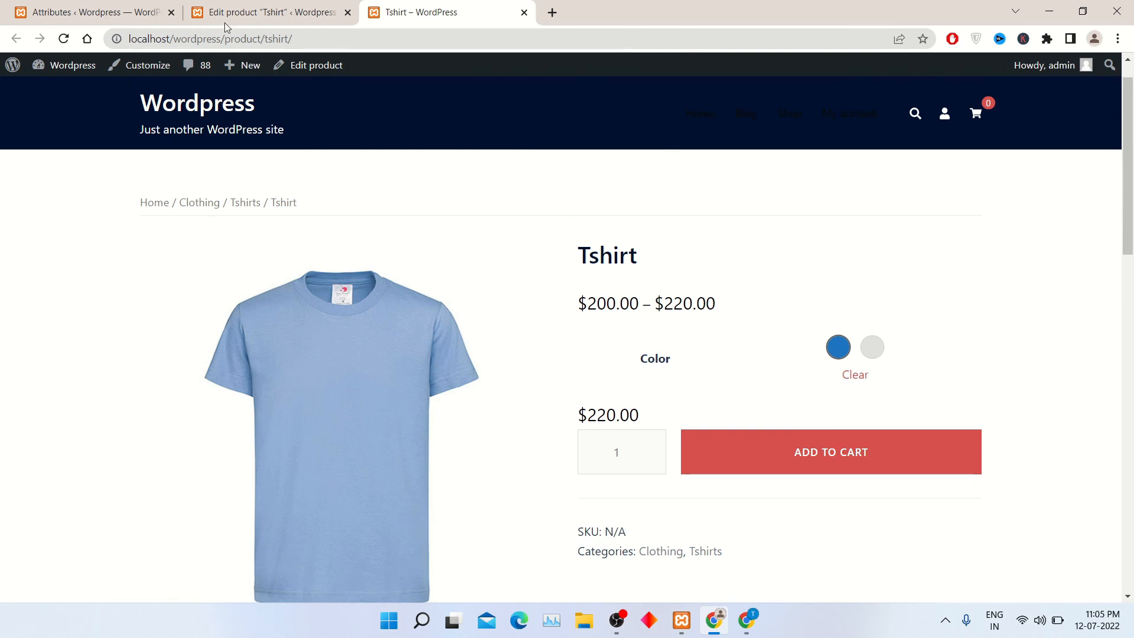
{"action": "left_click", "coordinate": [236, 42]}
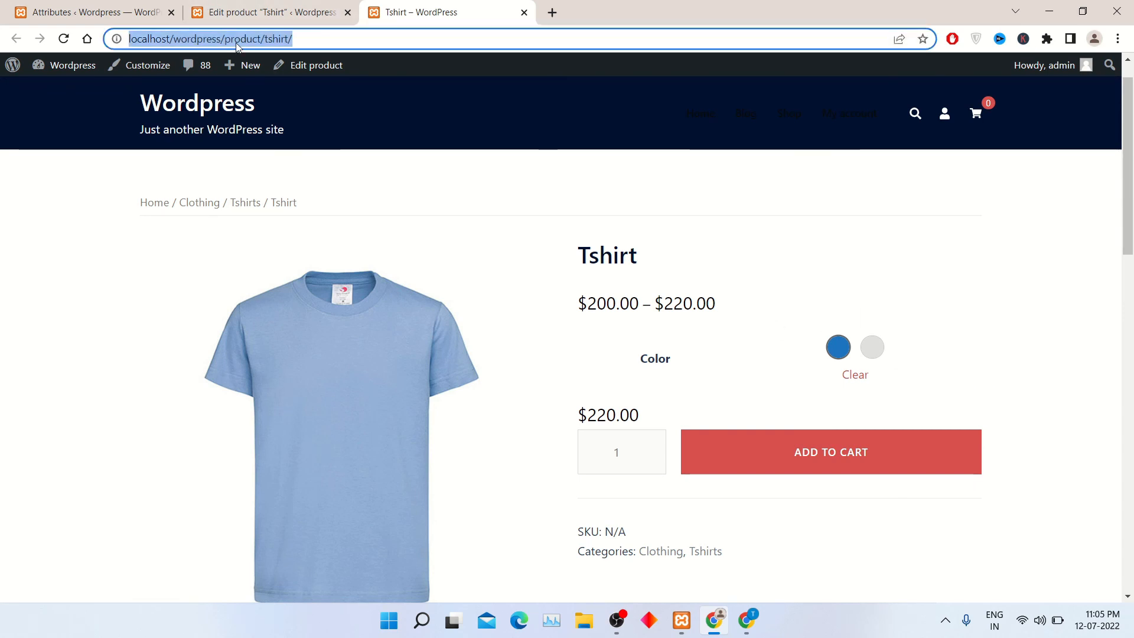
{"action": "key", "text": "Return"}
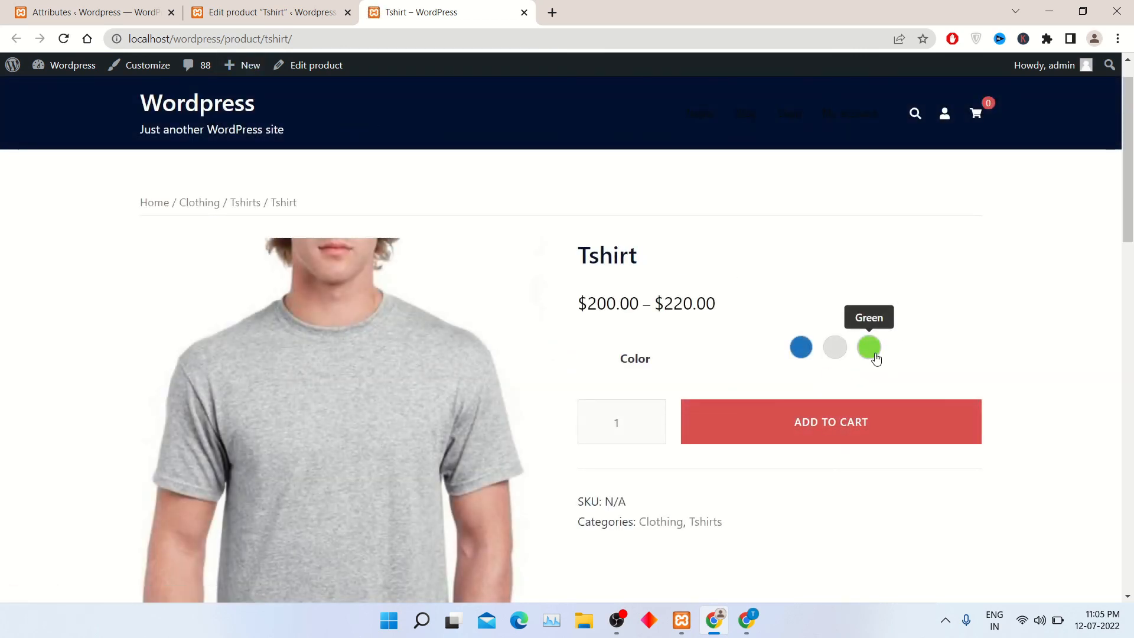
Select the Green, Blue and Gray color swatches in turn to check each variation's image and price.
{"action": "left_click", "coordinate": [870, 348]}
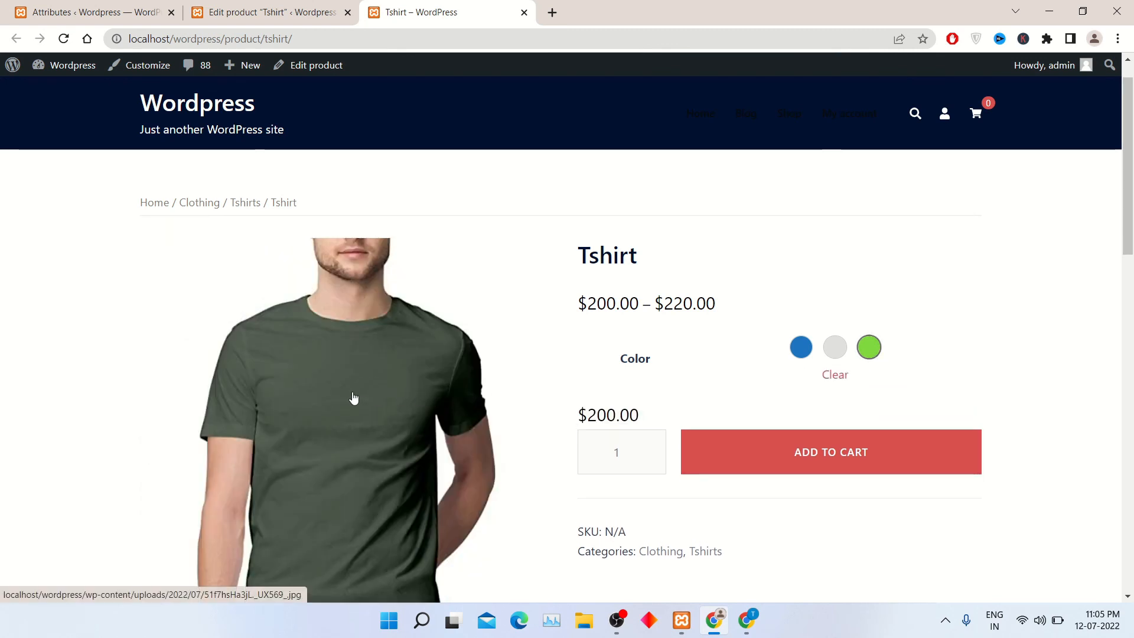
{"action": "left_click", "coordinate": [801, 348]}
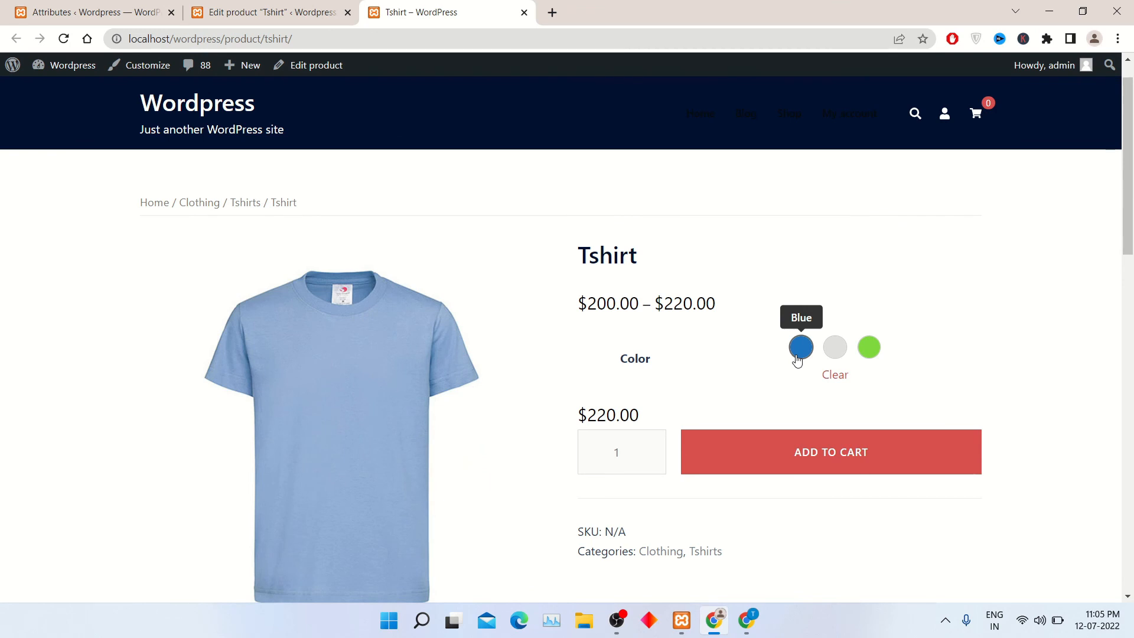
{"action": "left_click", "coordinate": [841, 358]}
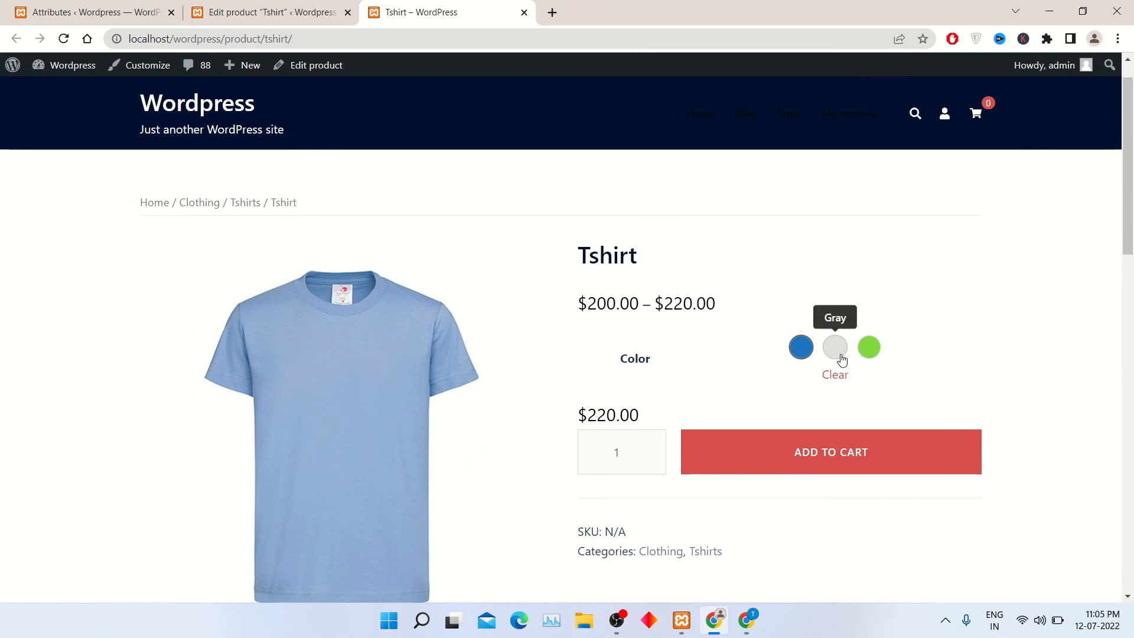
{"action": "scroll", "coordinate": [687, 348], "scroll_direction": "down", "scroll_amount": 2}
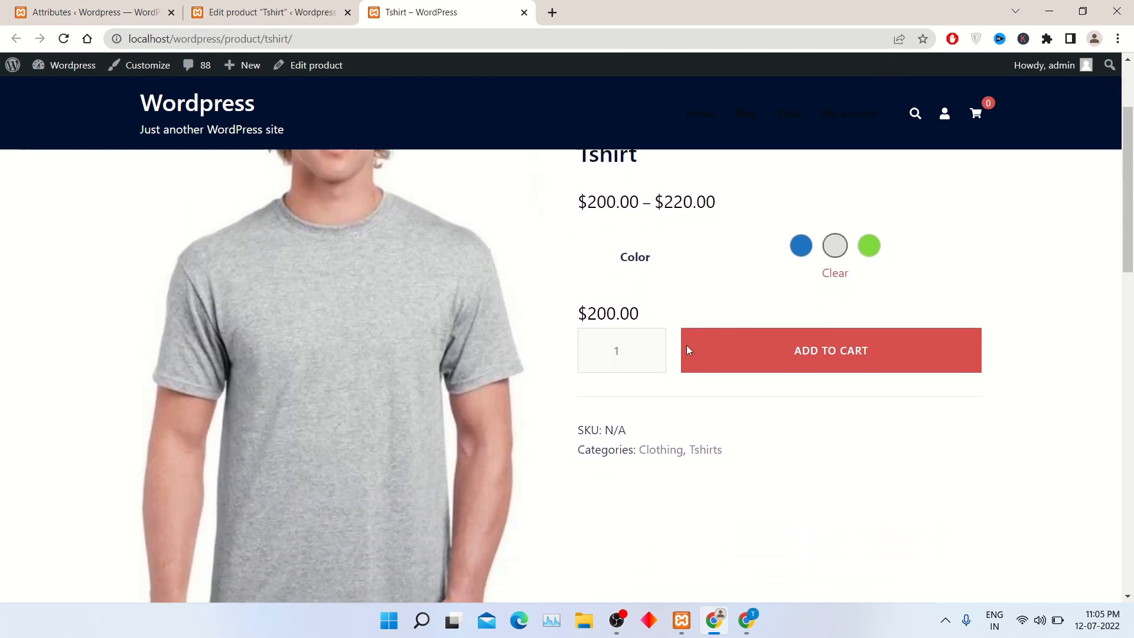
{"action": "scroll", "coordinate": [688, 360], "scroll_direction": "down", "scroll_amount": 1}
{"action": "scroll", "coordinate": [688, 361], "scroll_direction": "up", "scroll_amount": 3}
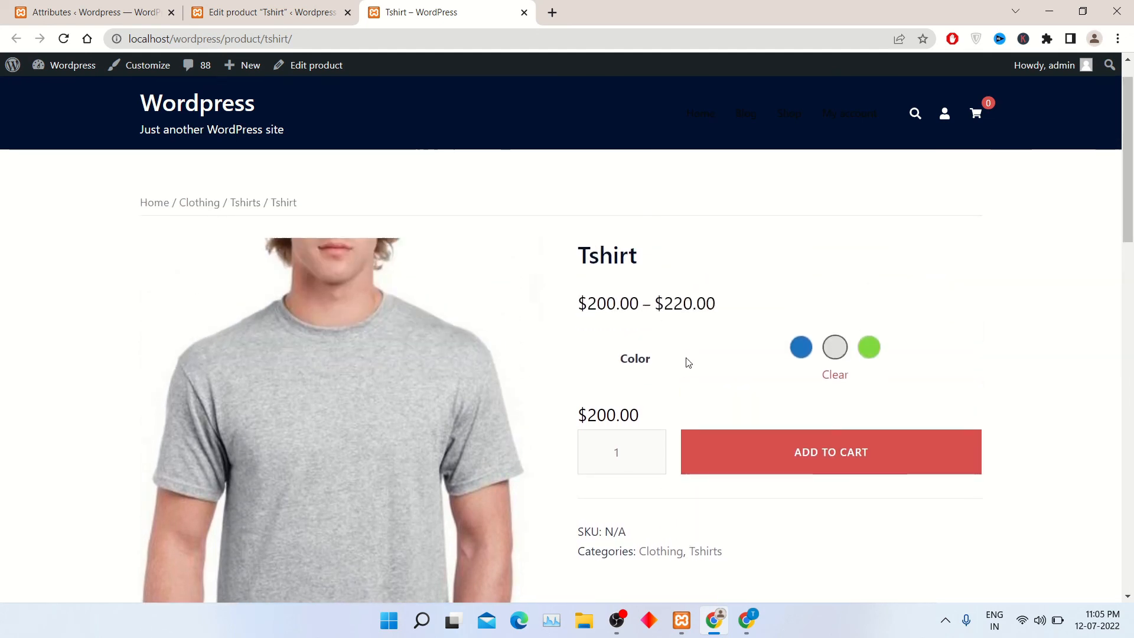